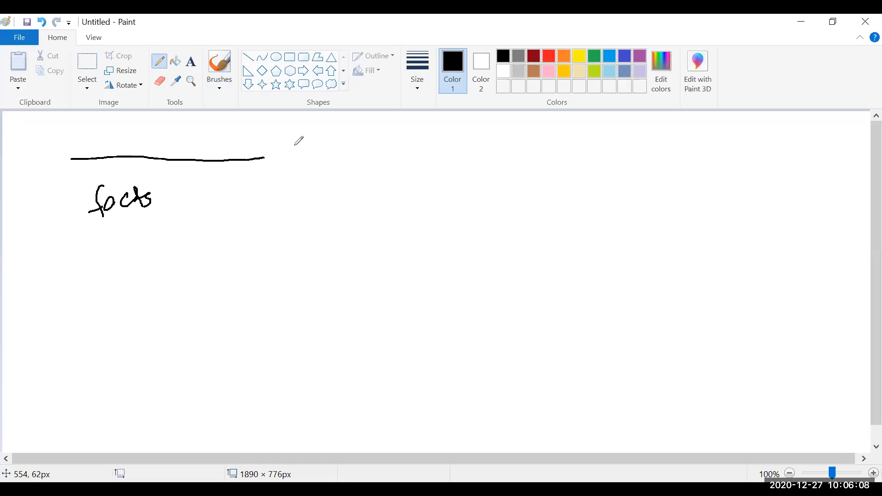
- Handwrite the citation marker [1] after the horizontal line, then add a comma, "WHO" and another comma beside "facts"
{"action": "mouse_move", "coordinate": [296, 136]}
{"action": "left_mouse_down"}
{"action": "mouse_move", "coordinate": [289, 164]}
{"action": "mouse_move", "coordinate": [314, 161]}
{"action": "mouse_move", "coordinate": [297, 156]}
{"action": "mouse_move", "coordinate": [321, 148]}
{"action": "mouse_move", "coordinate": [318, 163]}
{"action": "left_mouse_up"}
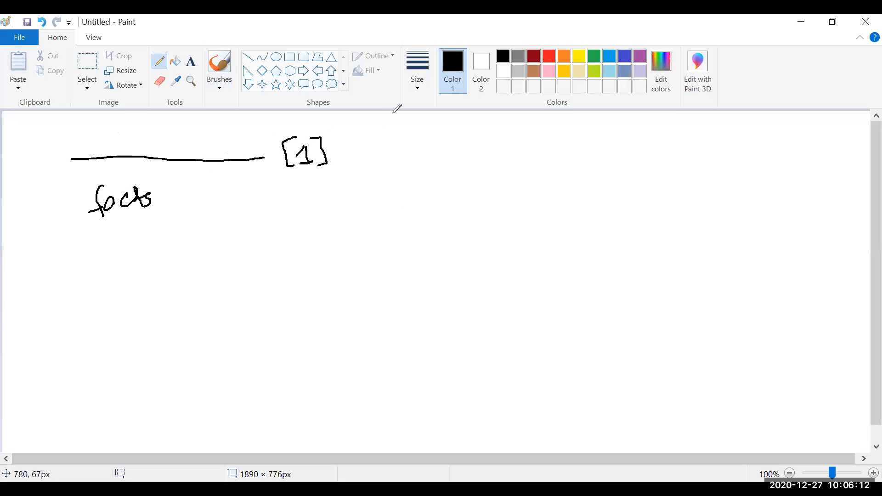
{"action": "left_click_drag", "start_coordinate": [168, 203], "coordinate": [169, 211]}
{"action": "left_click_drag", "start_coordinate": [217, 193], "coordinate": [247, 198]}
{"action": "left_click_drag", "start_coordinate": [258, 186], "coordinate": [256, 186]}
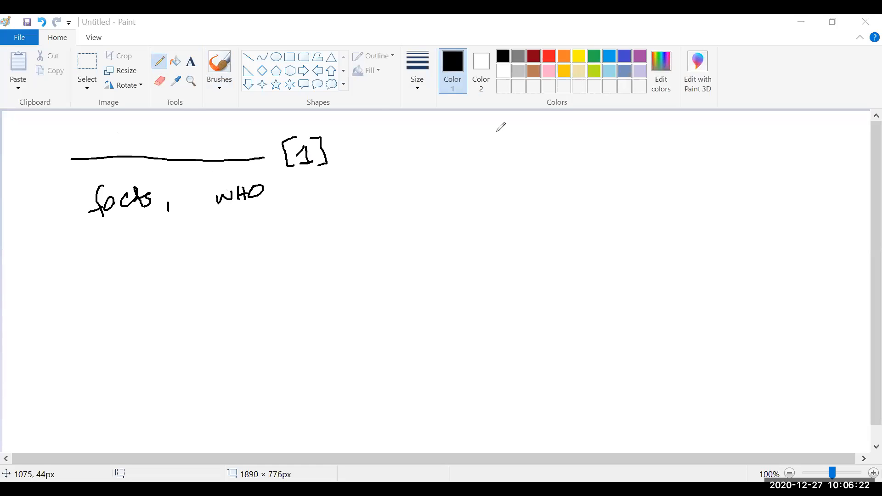
{"action": "left_click", "coordinate": [338, 192]}
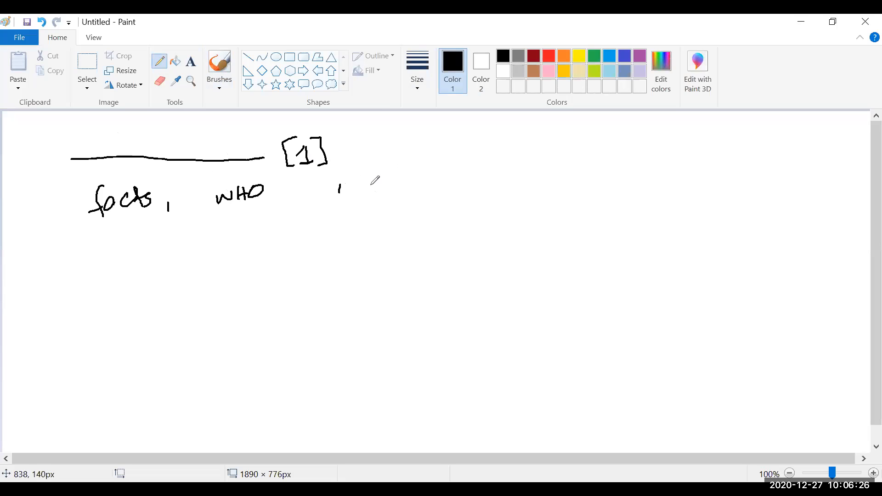
- Handwrite "monthly active" below the facts line, followed by a short dash and the citation marker [2]
{"action": "mouse_move", "coordinate": [111, 282]}
{"action": "left_mouse_down"}
{"action": "mouse_move", "coordinate": [158, 280]}
{"action": "mouse_move", "coordinate": [190, 261]}
{"action": "mouse_move", "coordinate": [188, 273]}
{"action": "mouse_move", "coordinate": [206, 250]}
{"action": "mouse_move", "coordinate": [238, 269]}
{"action": "left_mouse_up"}
{"action": "mouse_move", "coordinate": [286, 242]}
{"action": "left_mouse_down"}
{"action": "mouse_move", "coordinate": [330, 229]}
{"action": "mouse_move", "coordinate": [360, 240]}
{"action": "mouse_move", "coordinate": [426, 227]}
{"action": "left_mouse_up"}
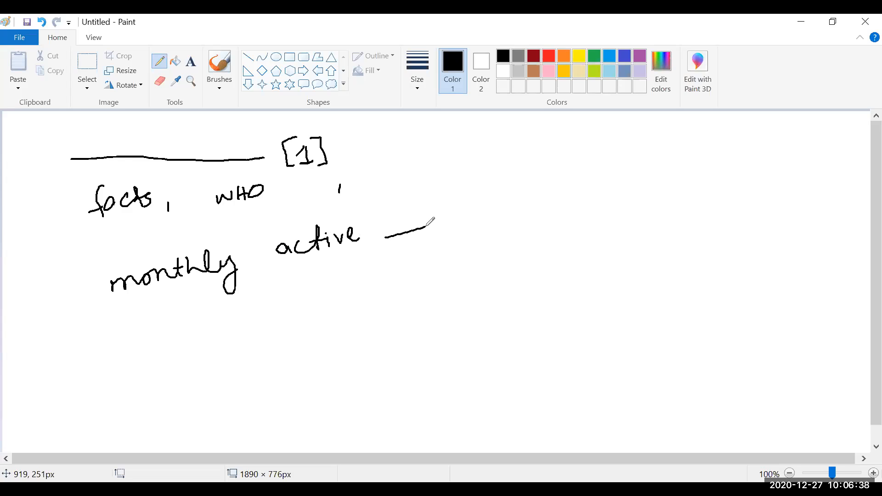
{"action": "mouse_move", "coordinate": [451, 198]}
{"action": "left_mouse_down"}
{"action": "mouse_move", "coordinate": [468, 215]}
{"action": "mouse_move", "coordinate": [477, 196]}
{"action": "mouse_move", "coordinate": [493, 215]}
{"action": "left_mouse_up"}
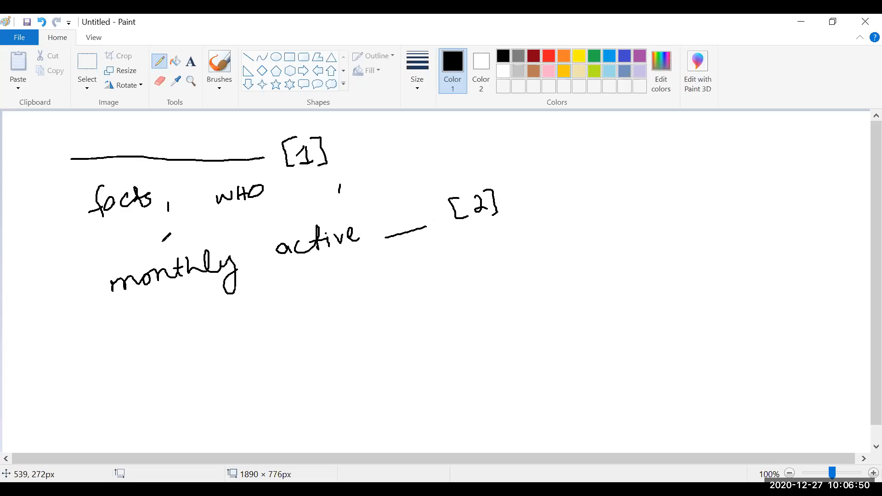
- Handwrite "results" under the monthly active note, underline it and add the citation marker [3] beside it
{"action": "mouse_move", "coordinate": [231, 330]}
{"action": "left_mouse_down"}
{"action": "mouse_move", "coordinate": [221, 353]}
{"action": "mouse_move", "coordinate": [212, 342]}
{"action": "mouse_move", "coordinate": [232, 331]}
{"action": "left_mouse_up"}
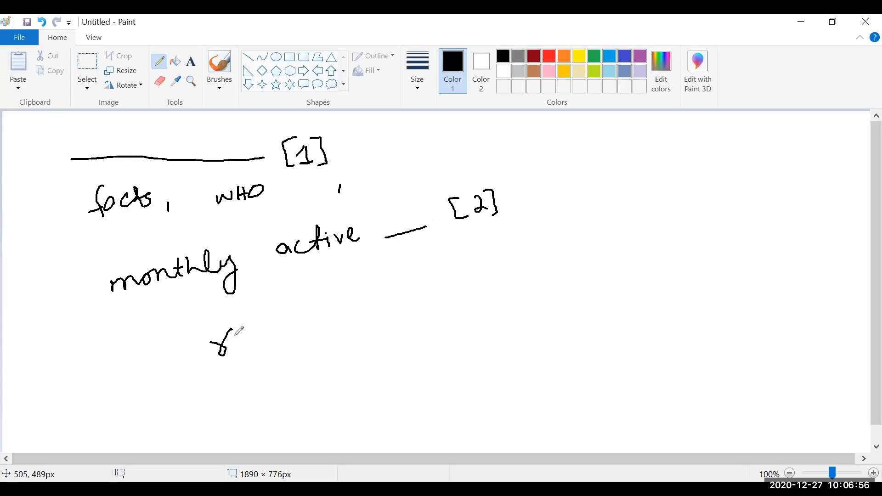
{"action": "mouse_move", "coordinate": [235, 335]}
{"action": "left_mouse_down"}
{"action": "mouse_move", "coordinate": [235, 345]}
{"action": "mouse_move", "coordinate": [258, 342]}
{"action": "mouse_move", "coordinate": [251, 350]}
{"action": "left_mouse_up"}
{"action": "mouse_move", "coordinate": [263, 335]}
{"action": "left_mouse_down"}
{"action": "mouse_move", "coordinate": [310, 315]}
{"action": "mouse_move", "coordinate": [339, 322]}
{"action": "mouse_move", "coordinate": [328, 332]}
{"action": "left_mouse_up"}
{"action": "left_click_drag", "start_coordinate": [266, 362], "coordinate": [345, 340]}
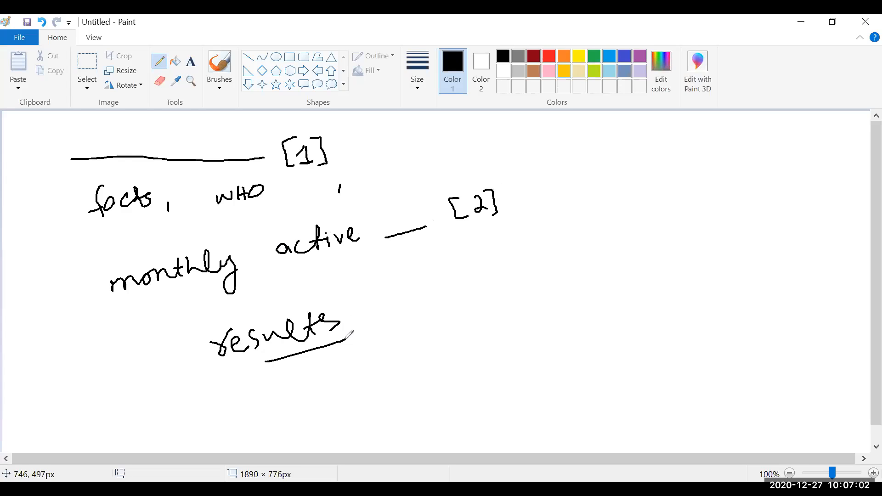
{"action": "mouse_move", "coordinate": [399, 275]}
{"action": "left_mouse_down"}
{"action": "mouse_move", "coordinate": [392, 306]}
{"action": "mouse_move", "coordinate": [411, 303]}
{"action": "mouse_move", "coordinate": [422, 267]}
{"action": "mouse_move", "coordinate": [433, 301]}
{"action": "left_mouse_up"}
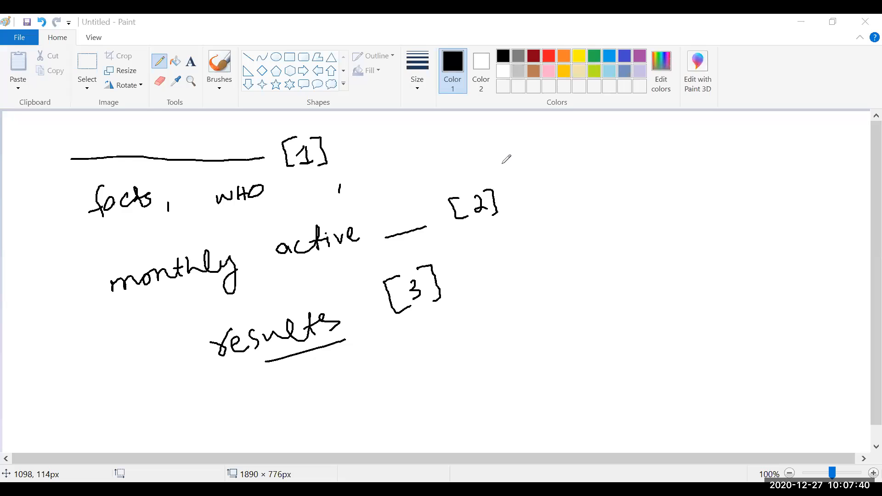
- Draw a tall closing bracket around the three cited notes and write an underlined "word" beside it
{"action": "mouse_move", "coordinate": [492, 130]}
{"action": "left_mouse_down"}
{"action": "mouse_move", "coordinate": [517, 241]}
{"action": "mouse_move", "coordinate": [525, 338]}
{"action": "mouse_move", "coordinate": [501, 343]}
{"action": "left_mouse_up"}
{"action": "mouse_move", "coordinate": [571, 174]}
{"action": "left_mouse_down"}
{"action": "mouse_move", "coordinate": [589, 182]}
{"action": "mouse_move", "coordinate": [640, 166]}
{"action": "left_mouse_up"}
{"action": "left_click_drag", "start_coordinate": [561, 199], "coordinate": [655, 169]}
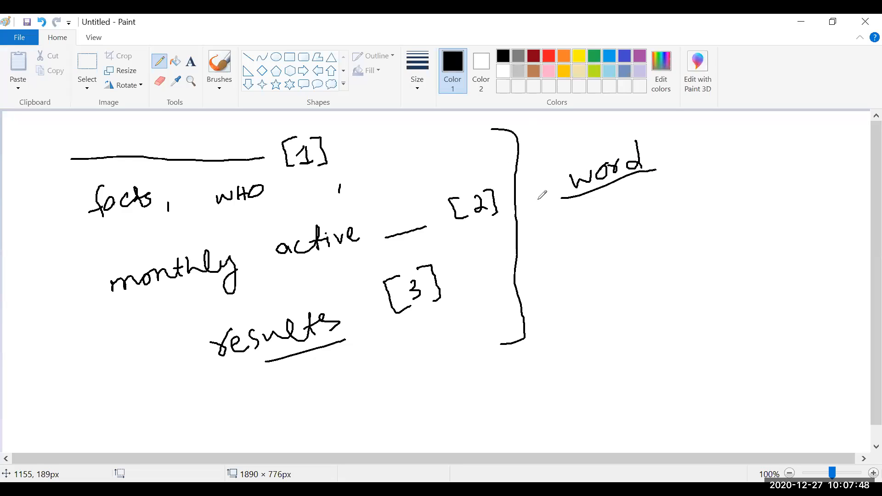
- Handwrite "manual citation" below "word" and draw a curved arrow from it to the handwritten word "mendeley"
{"action": "left_click_drag", "start_coordinate": [614, 230], "coordinate": [739, 199]}
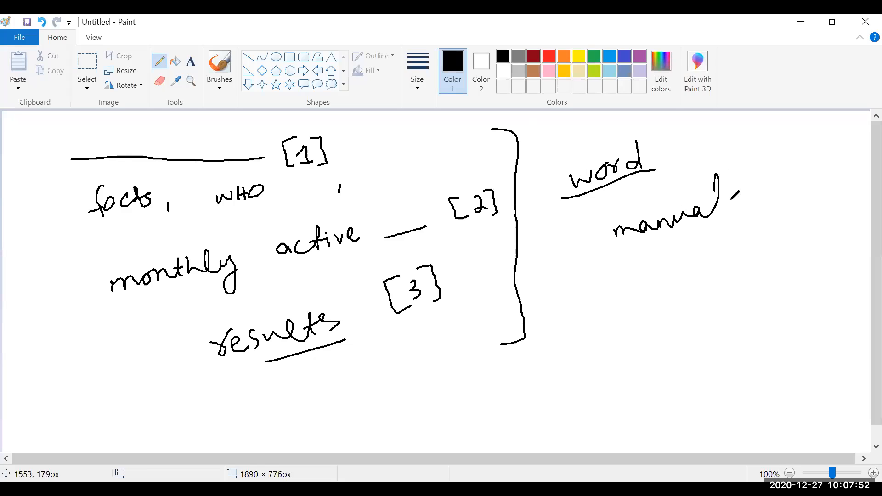
{"action": "mouse_move", "coordinate": [780, 178]}
{"action": "left_mouse_down"}
{"action": "mouse_move", "coordinate": [787, 189]}
{"action": "mouse_move", "coordinate": [805, 171]}
{"action": "mouse_move", "coordinate": [814, 178]}
{"action": "mouse_move", "coordinate": [823, 155]}
{"action": "mouse_move", "coordinate": [832, 158]}
{"action": "left_mouse_up"}
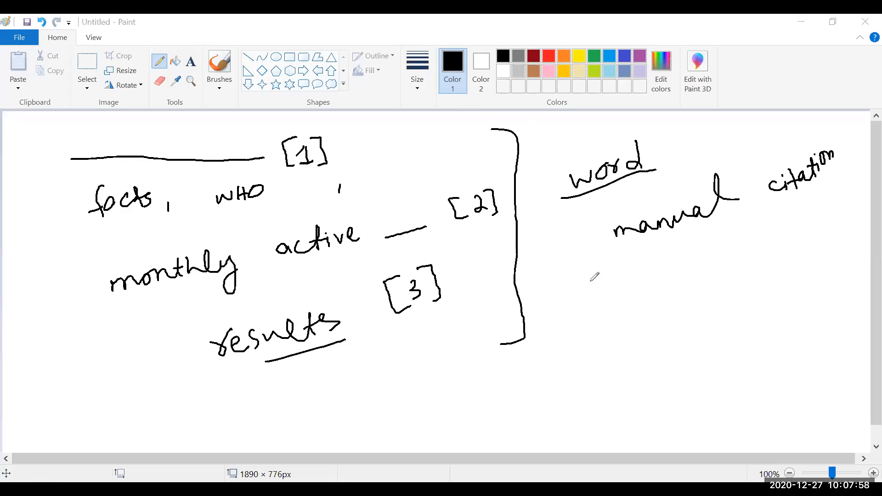
{"action": "mouse_move", "coordinate": [591, 248]}
{"action": "left_mouse_down"}
{"action": "mouse_move", "coordinate": [612, 306]}
{"action": "mouse_move", "coordinate": [637, 287]}
{"action": "mouse_move", "coordinate": [684, 276]}
{"action": "mouse_move", "coordinate": [723, 244]}
{"action": "mouse_move", "coordinate": [727, 265]}
{"action": "mouse_move", "coordinate": [758, 244]}
{"action": "mouse_move", "coordinate": [758, 260]}
{"action": "left_mouse_up"}
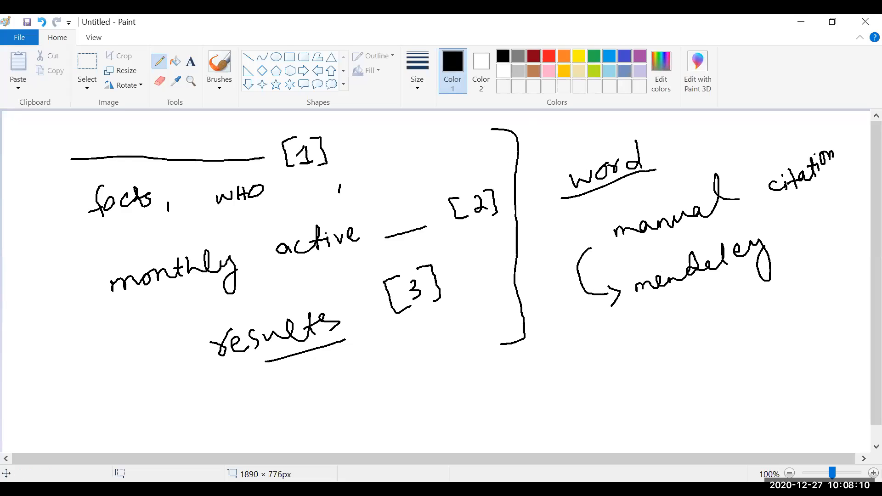
{"action": "left_click", "coordinate": [481, 387]}
- Switch to the applsci-10-05715 (2).pdf paper in Acrobat Reader and examine its reference list through to the number of the last entry
{"action": "key", "text": "alt+Tab"}
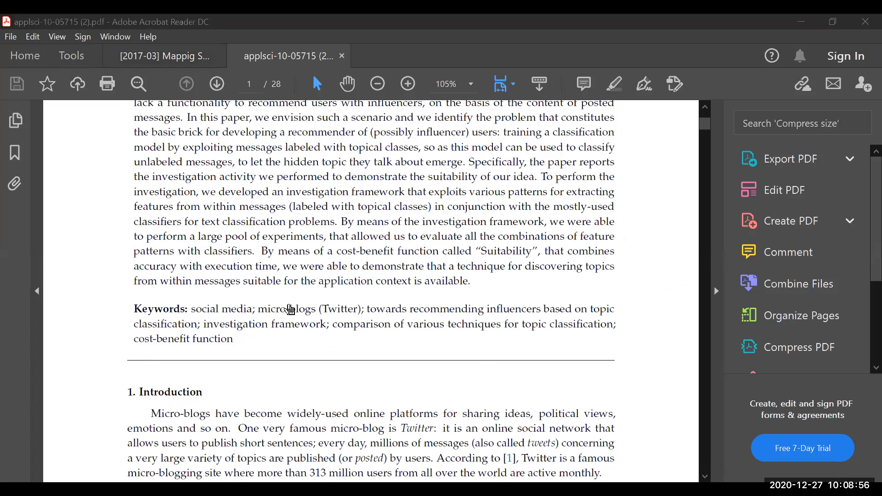
{"action": "scroll", "coordinate": [290, 310], "scroll_direction": "down", "scroll_amount": 10}
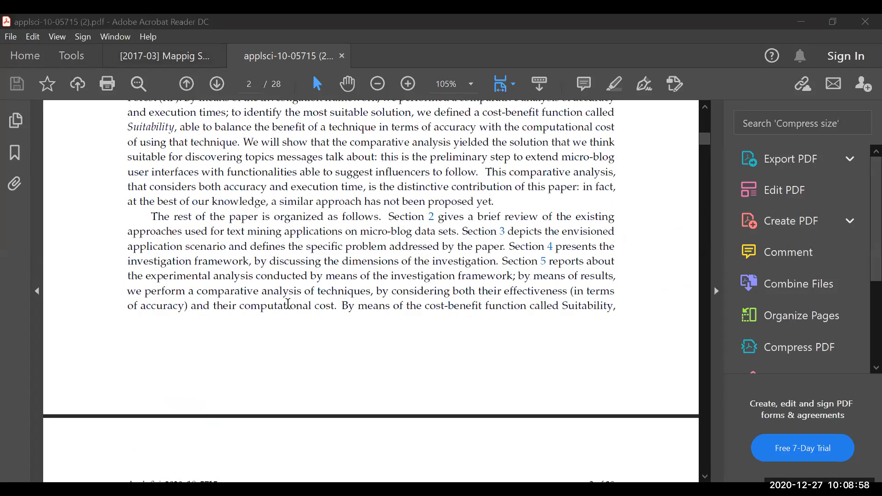
{"action": "scroll", "coordinate": [288, 304], "scroll_direction": "down", "scroll_amount": 20}
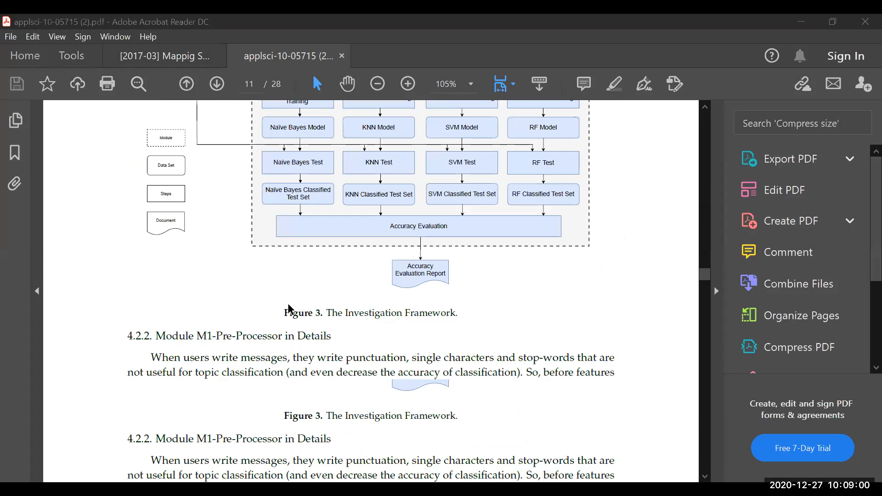
{"action": "scroll", "coordinate": [288, 305], "scroll_direction": "down", "scroll_amount": 20}
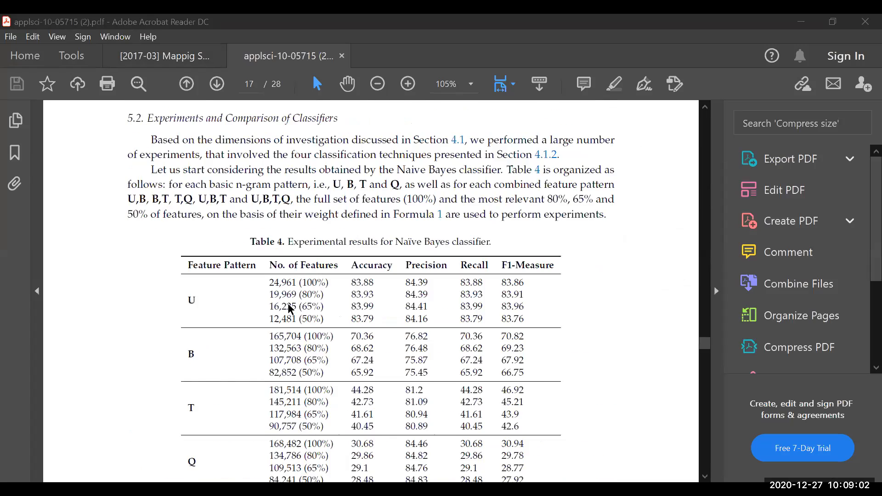
{"action": "scroll", "coordinate": [288, 304], "scroll_direction": "down", "scroll_amount": 20}
{"action": "scroll", "coordinate": [288, 304], "scroll_direction": "down", "scroll_amount": 15}
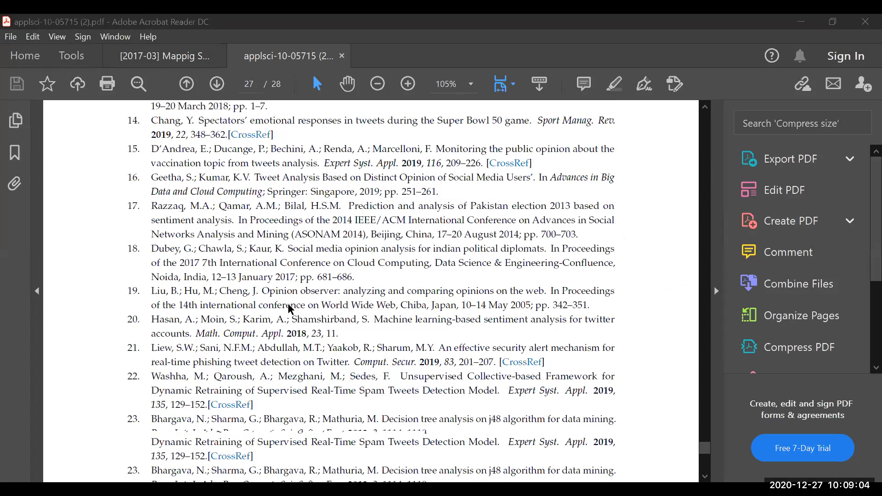
{"action": "scroll", "coordinate": [291, 308], "scroll_direction": "down", "scroll_amount": 10}
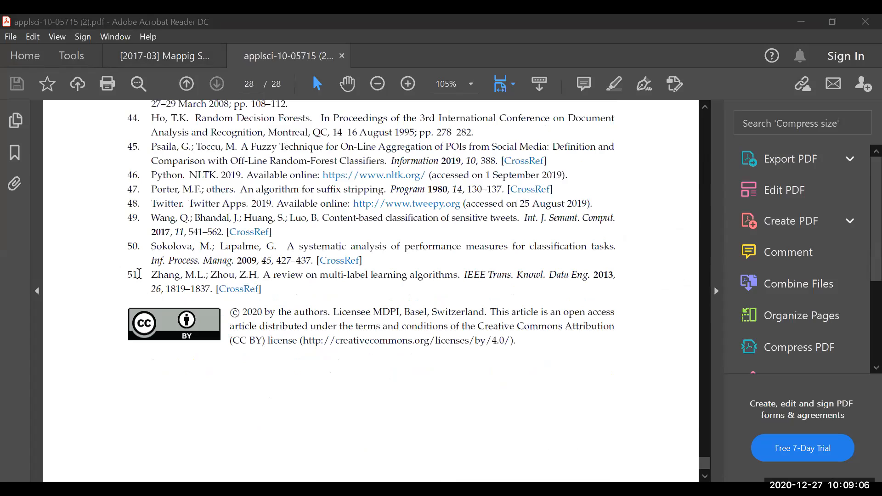
{"action": "left_click_drag", "start_coordinate": [139, 275], "coordinate": [118, 281]}
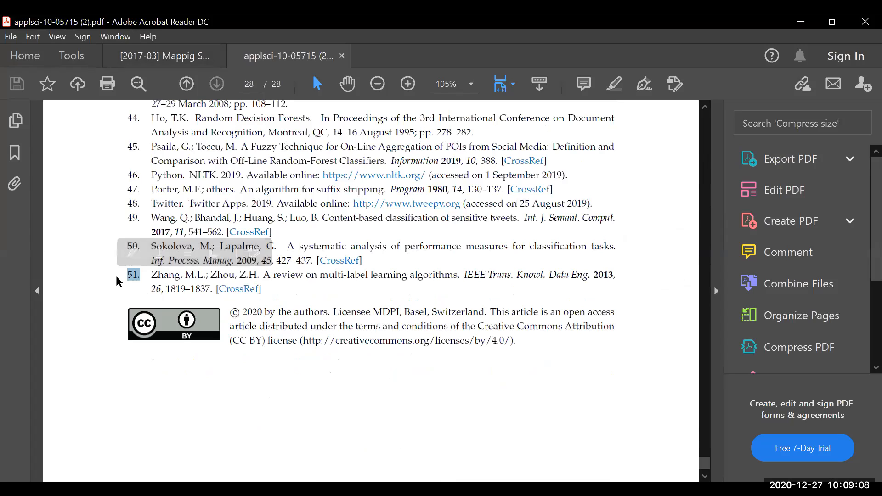
{"action": "left_click", "coordinate": [402, 387]}
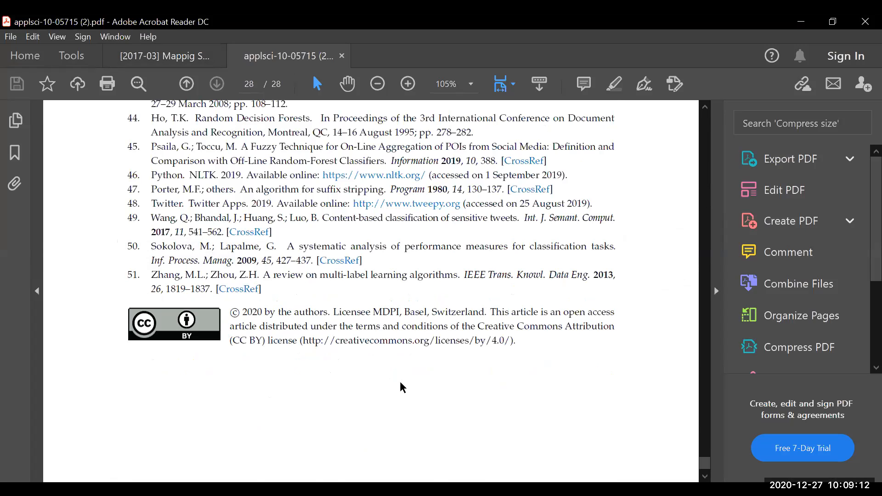
- Return to page 17 of the paper and examine the two in-text [49] citations above Table 3 at 300% zoom
{"action": "scroll", "coordinate": [402, 387], "scroll_direction": "up", "scroll_amount": 8}
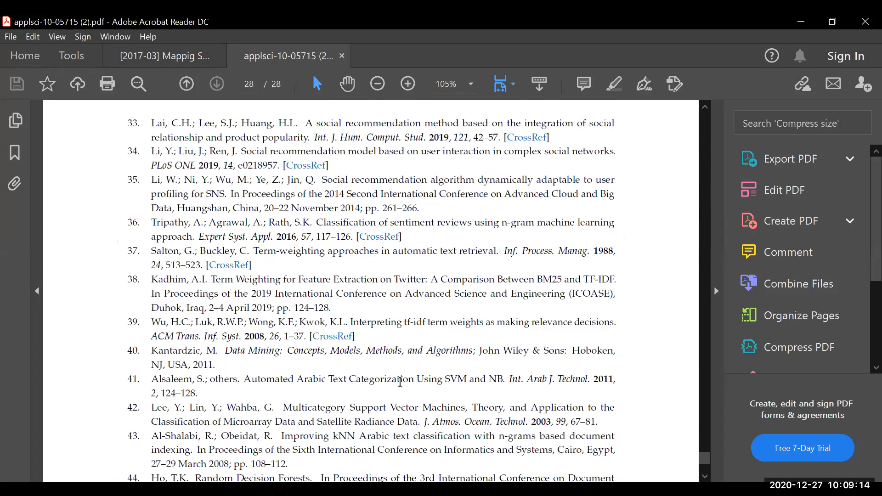
{"action": "scroll", "coordinate": [400, 382], "scroll_direction": "up", "scroll_amount": 20}
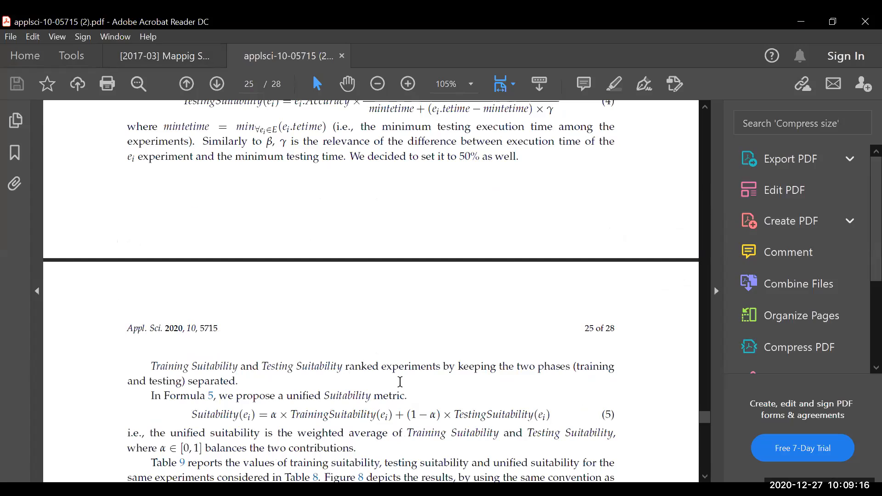
{"action": "scroll", "coordinate": [400, 382], "scroll_direction": "up", "scroll_amount": 18}
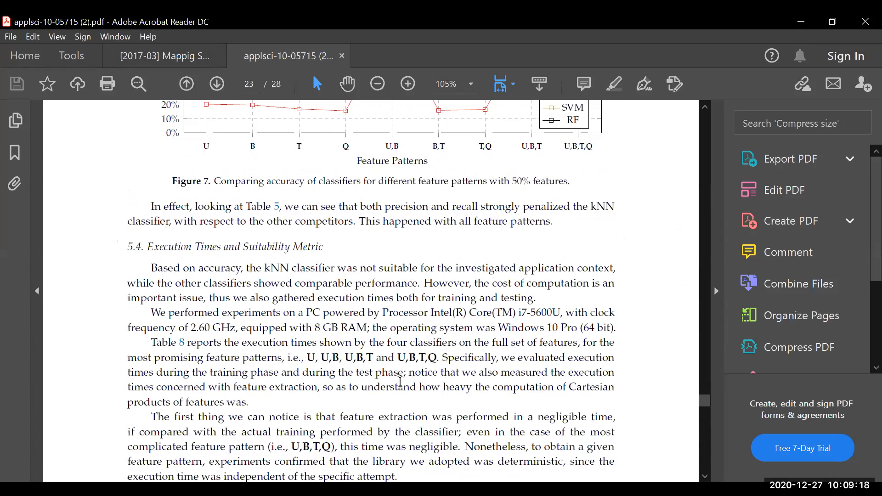
{"action": "scroll", "coordinate": [400, 382], "scroll_direction": "up", "scroll_amount": 15}
{"action": "scroll", "coordinate": [400, 381], "scroll_direction": "up", "scroll_amount": 8}
{"action": "scroll", "coordinate": [400, 382], "scroll_direction": "up", "scroll_amount": 20}
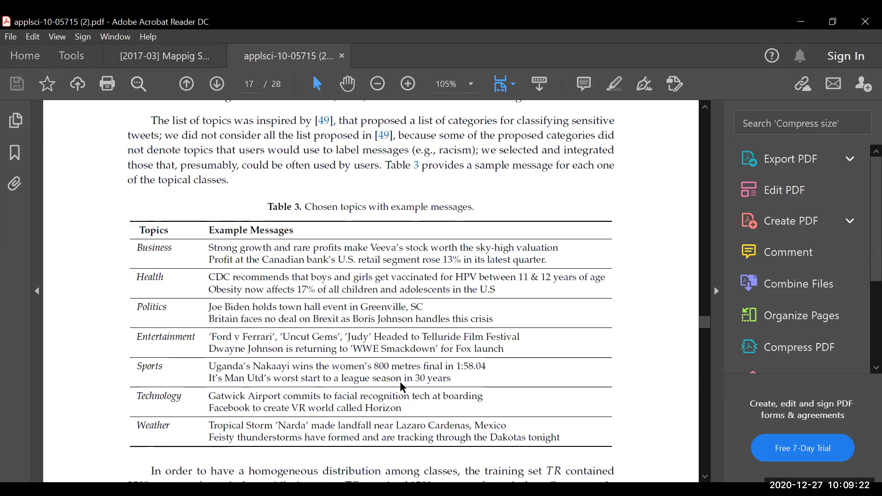
{"action": "scroll", "coordinate": [401, 382], "scroll_direction": "up", "scroll_amount": 4}
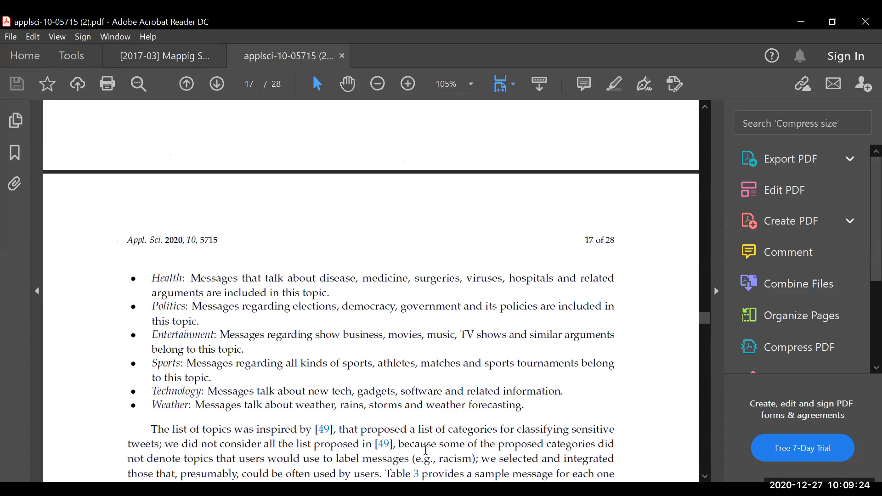
{"action": "scroll", "coordinate": [426, 450], "scroll_direction": "down", "scroll_amount": 3}
{"action": "scroll", "coordinate": [369, 348], "scroll_direction": "up", "scroll_amount": 4}
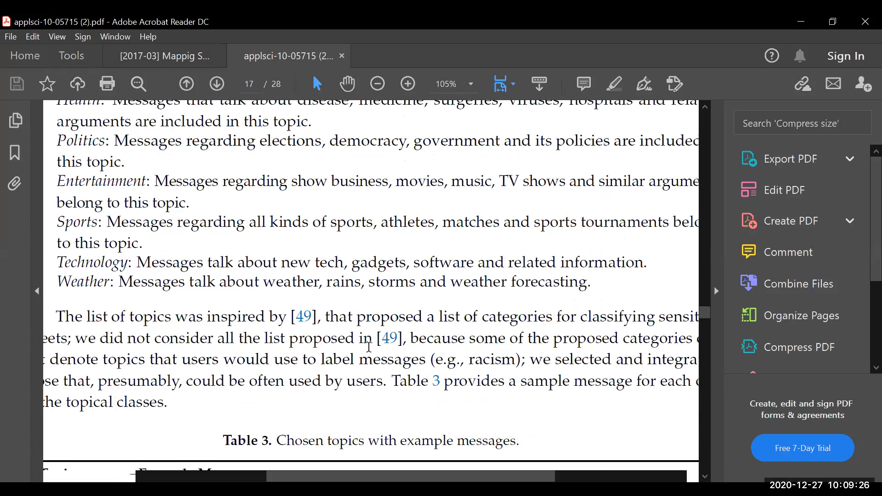
{"action": "left_click_drag", "start_coordinate": [213, 283], "coordinate": [267, 292]}
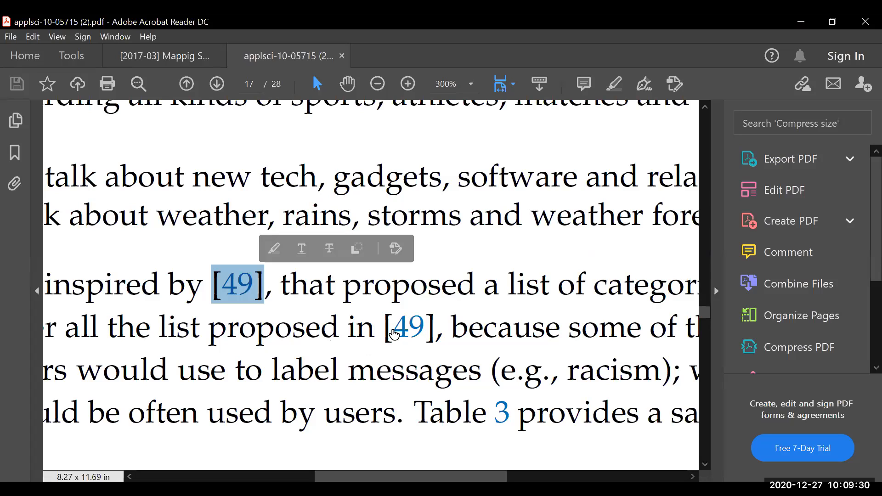
{"action": "left_click_drag", "start_coordinate": [384, 325], "coordinate": [422, 332]}
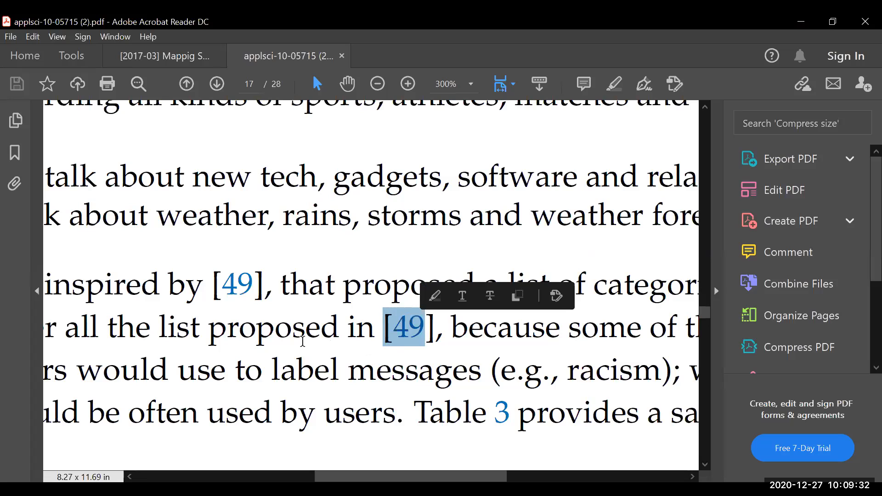
{"action": "left_click", "coordinate": [465, 113]}
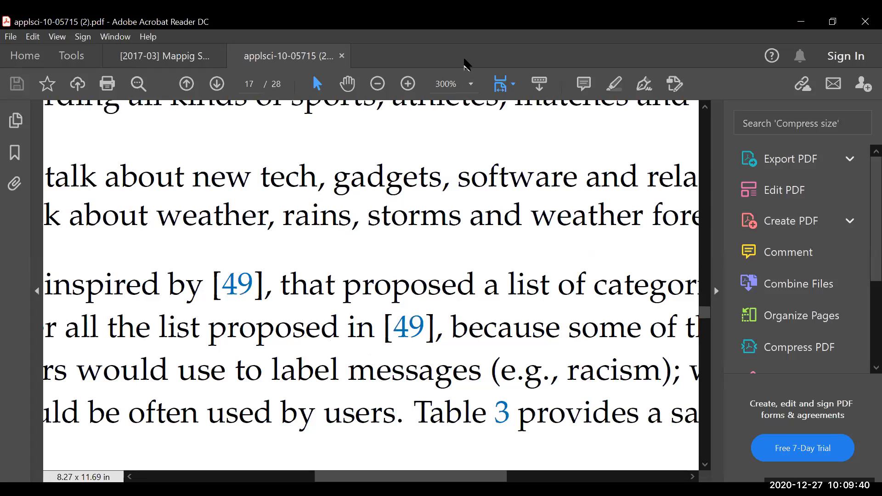
- Switch to the blank Word document and enter the heading "Introduction:"
{"action": "left_click", "coordinate": [464, 60]}
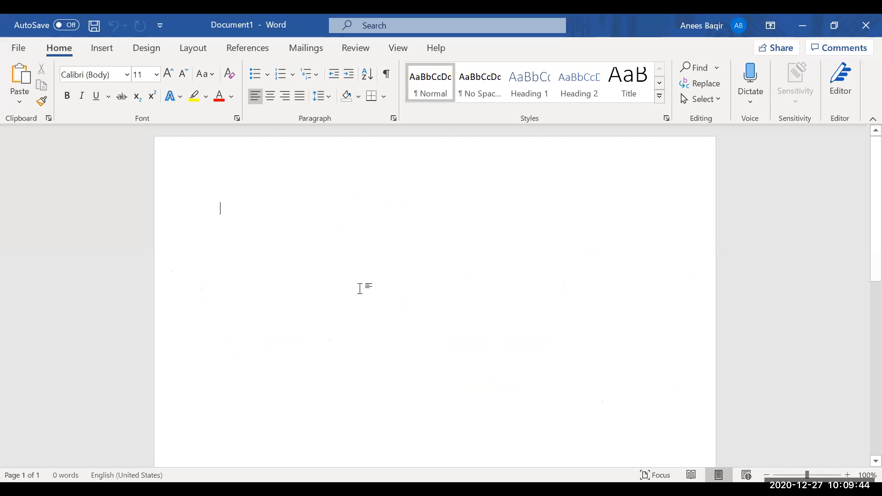
{"action": "type", "text": "Introductio"}
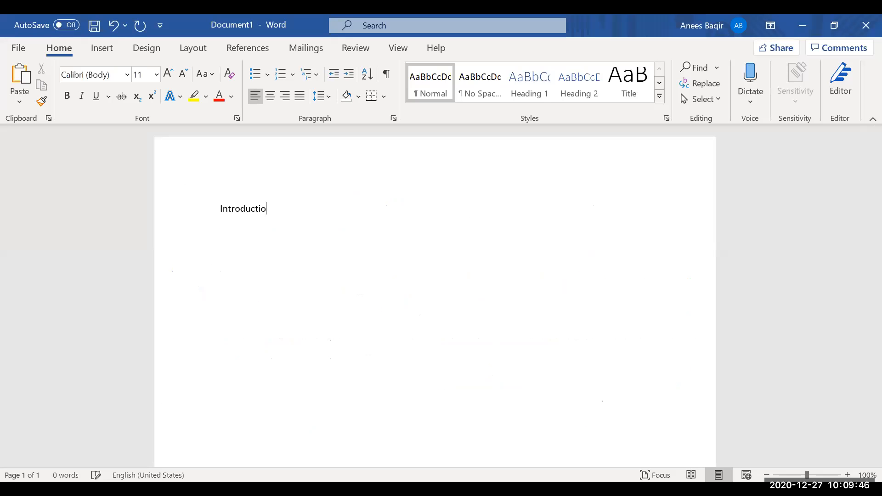
{"action": "type", "text": "n:"}
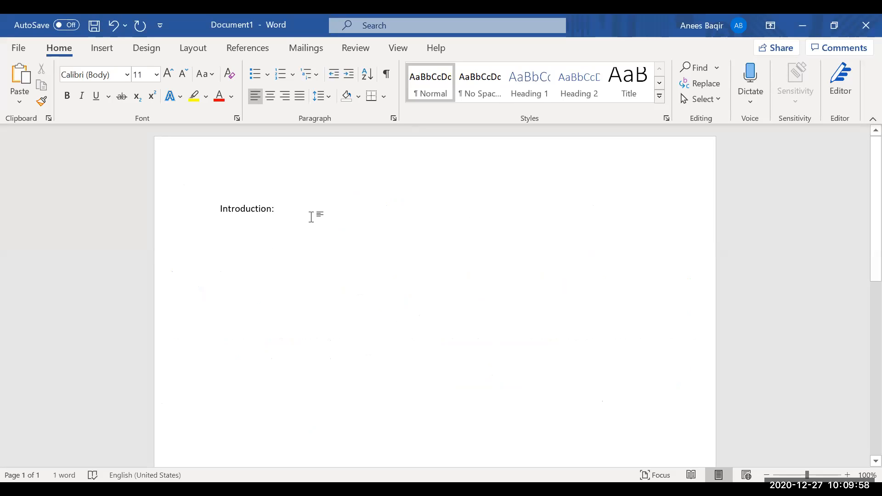
- Make the "Introduction:" heading bold and start a non-bold paragraph two lines below it
{"action": "left_click", "coordinate": [848, 475]}
{"action": "scroll", "coordinate": [131, 305], "scroll_direction": "up", "scroll_amount": 4}
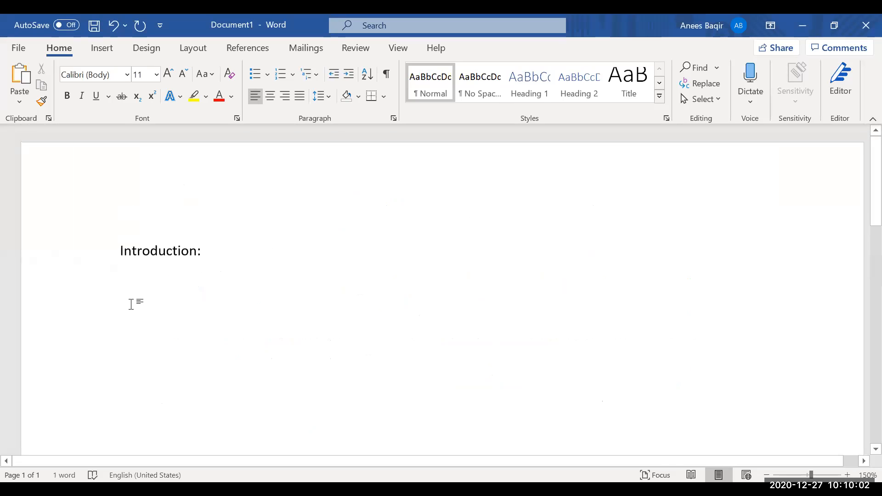
{"action": "key", "text": "shift+Home"}
{"action": "key", "text": "ctrl+b"}
{"action": "key", "text": "End"}
{"action": "key", "text": "Return"}
{"action": "key", "text": "Return"}
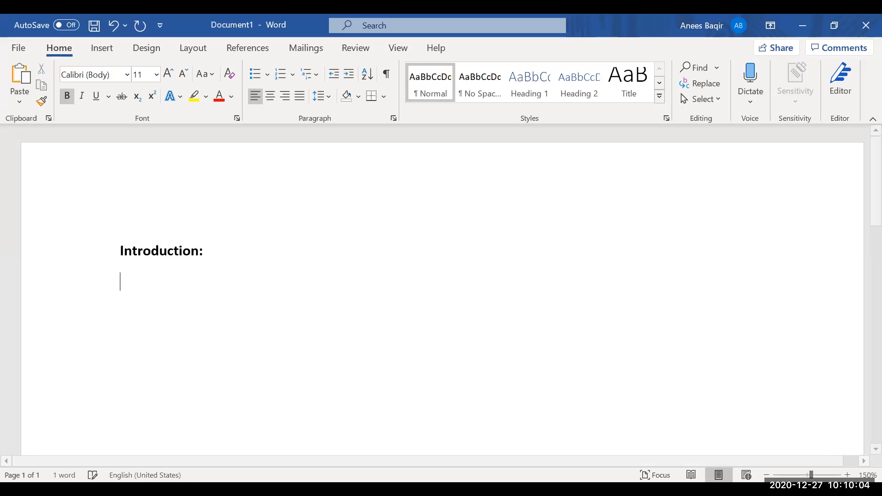
{"action": "key", "text": "ctrl+b"}
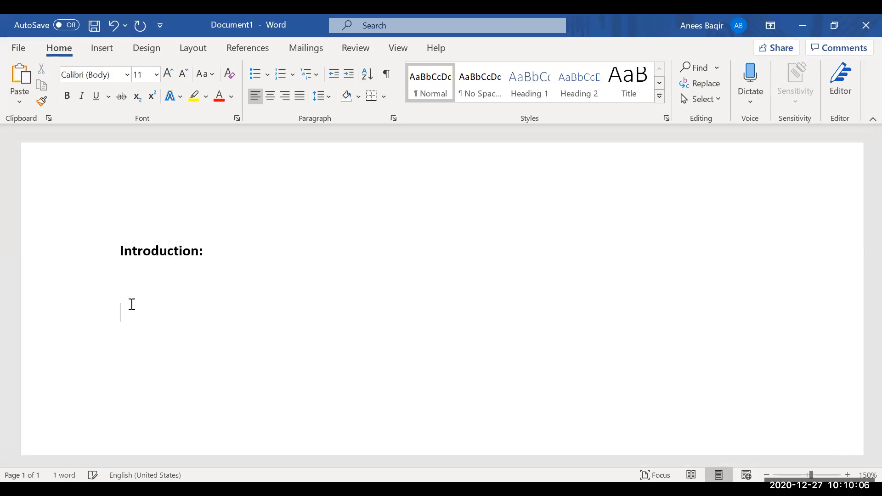
- At font size 10, enter "This is a sentence." and, on the following line, "This is another sentence."
{"action": "key", "text": "ctrl+shift+comma"}
{"action": "type", "text": "This is a sentence."}
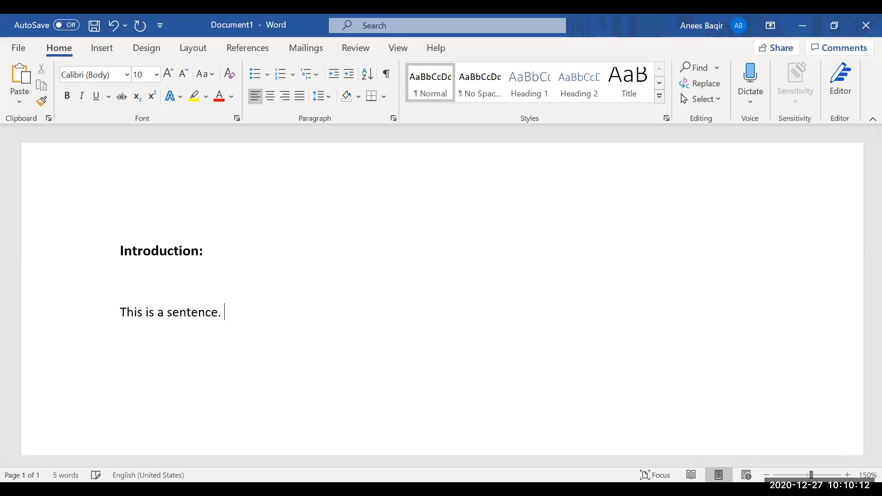
{"action": "key", "text": "Return"}
{"action": "type", "text": "This is another sent"}
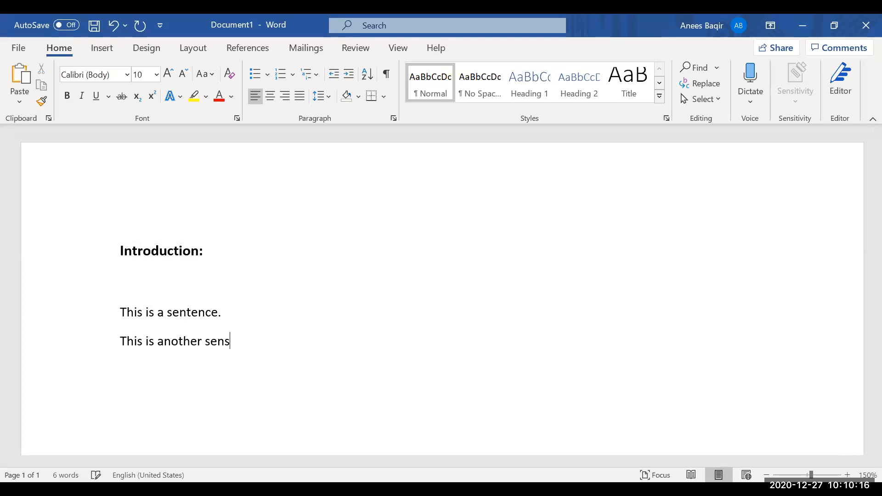
{"action": "type", "text": "ence."}
- Add the citations [1] and [2] before the full stops of the first and second sentences respectively
{"action": "key", "text": "Up"}
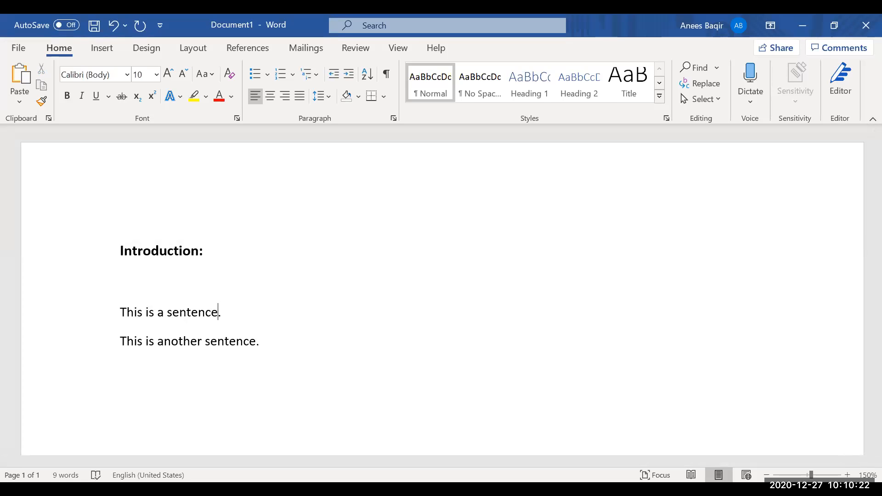
{"action": "key", "text": "Left"}
{"action": "type", "text": "[1]"}
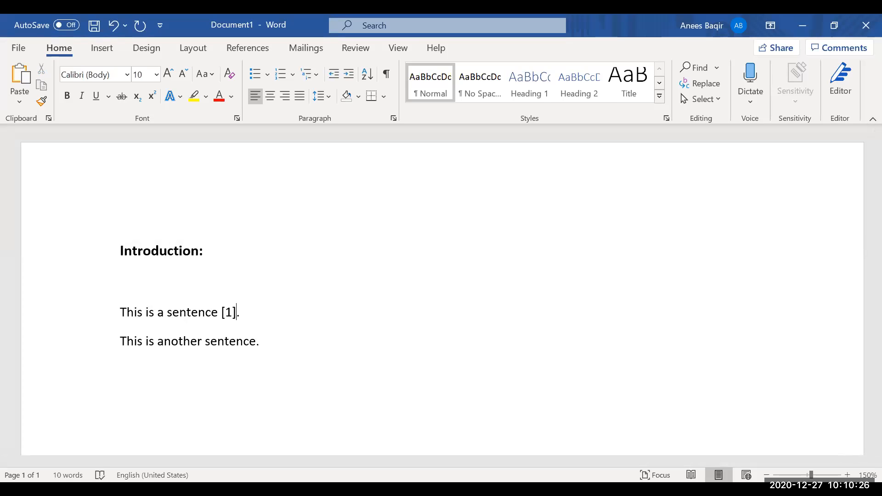
{"action": "key", "text": "Down"}
{"action": "key", "text": "End"}
{"action": "key", "text": "Left"}
{"action": "type", "text": "[2]"}
- Add a bold "References:" heading two lines below the second sentence, followed by a new line
{"action": "key", "text": "End"}
{"action": "key", "text": "Return"}
{"action": "key", "text": "Return"}
{"action": "type", "text": "R"}
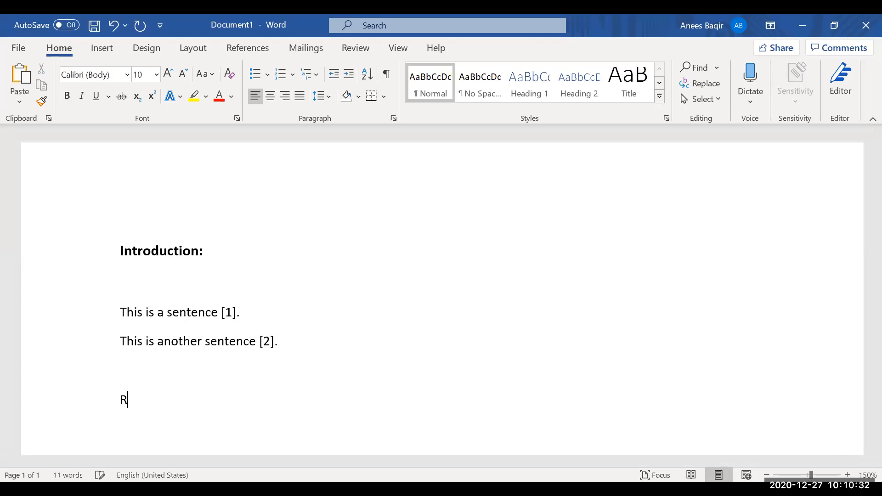
{"action": "type", "text": "eferences:"}
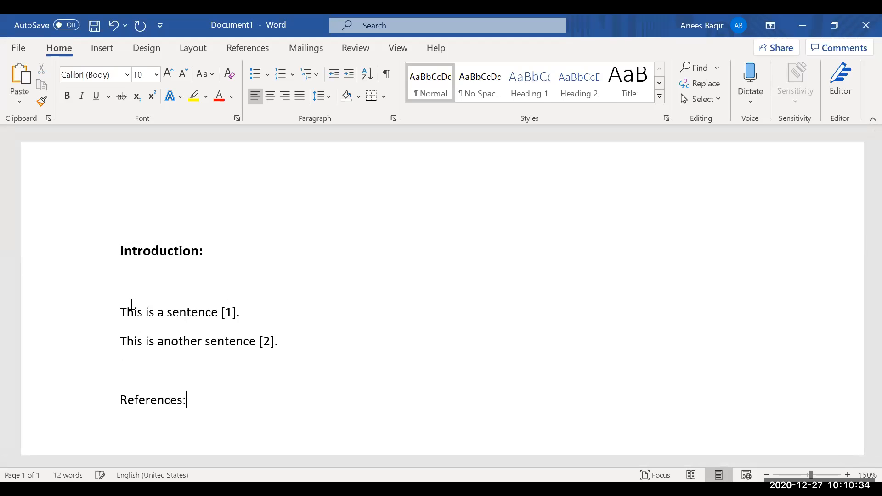
{"action": "key", "text": "shift+Home"}
{"action": "key", "text": "ctrl+b"}
{"action": "key", "text": "End"}
{"action": "key", "text": "Return"}
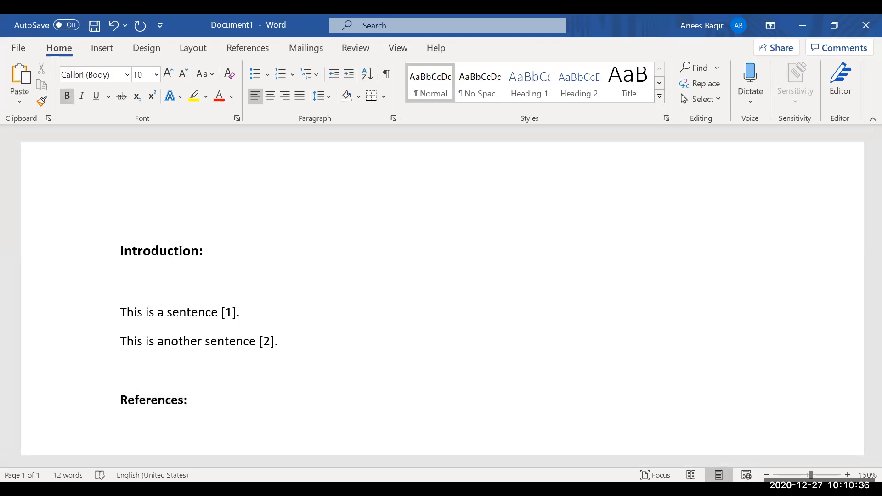
{"action": "scroll", "coordinate": [249, 356], "scroll_direction": "down", "scroll_amount": 1}
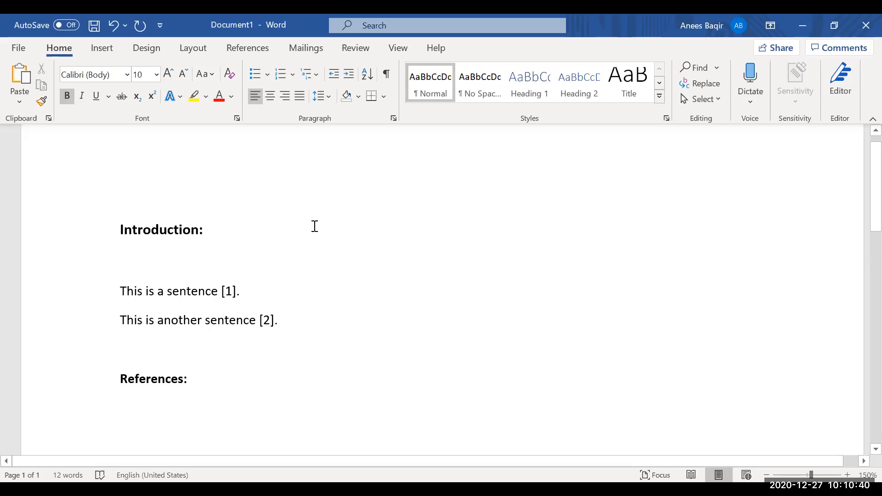
{"action": "key", "text": "Return"}
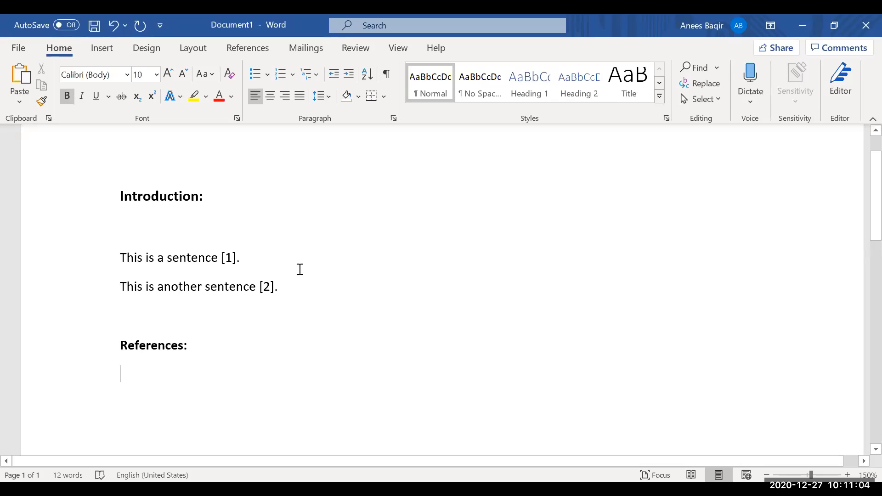
{"action": "left_click", "coordinate": [306, 303]}
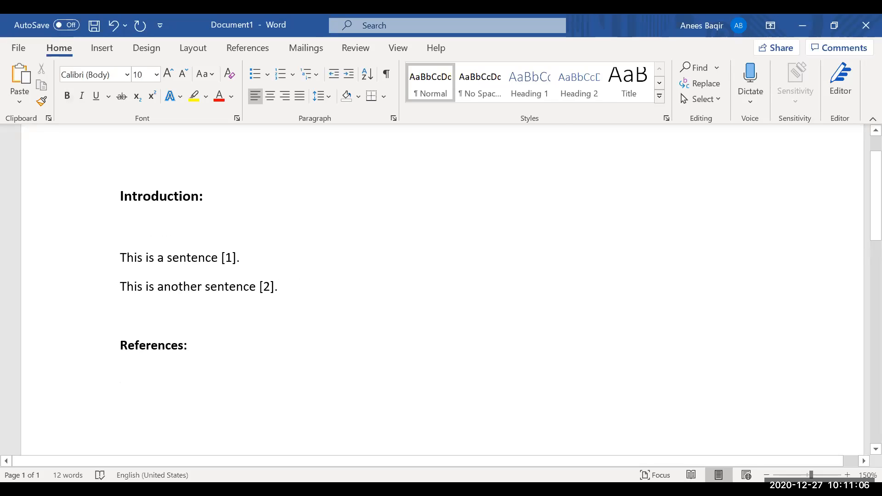
{"action": "key", "text": "Return"}
{"action": "key", "text": "Return"}
{"action": "type", "text": "..."}
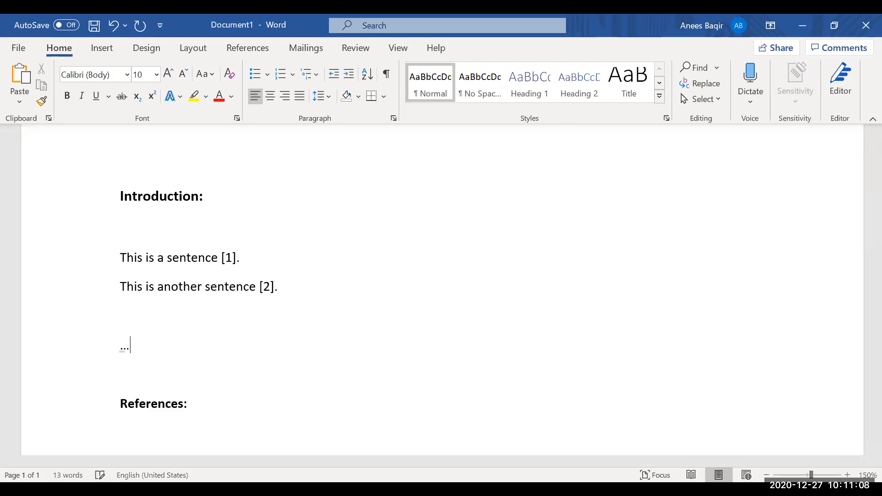
{"action": "key", "text": "BackSpace"}
{"action": "key", "text": "BackSpace"}
{"action": "key", "text": "BackSpace"}
- Enter three lines holding a single dot each between the second sentence and the References heading
{"action": "key", "text": "Return"}
{"action": "type", "text": "."}
{"action": "key", "text": "Return"}
{"action": "type", "text": "."}
{"action": "key", "text": "Return"}
{"action": "type", "text": "."}
{"action": "key", "text": "Return"}
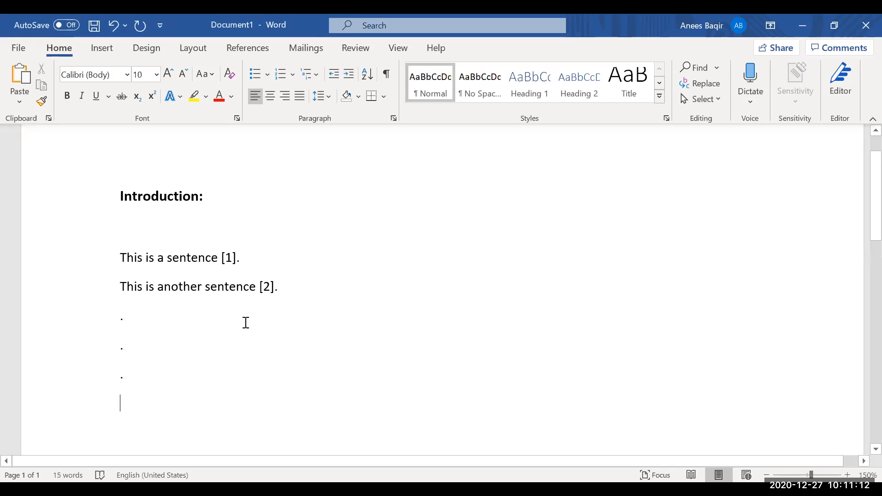
- Enter "This is the last sentence [50]." on the line below the three dots
{"action": "scroll", "coordinate": [246, 323], "scroll_direction": "down", "scroll_amount": 1}
{"action": "type", "text": "This is the last sentence."}
{"action": "key", "text": "BackSpace"}
{"action": "key", "text": "BackSpace"}
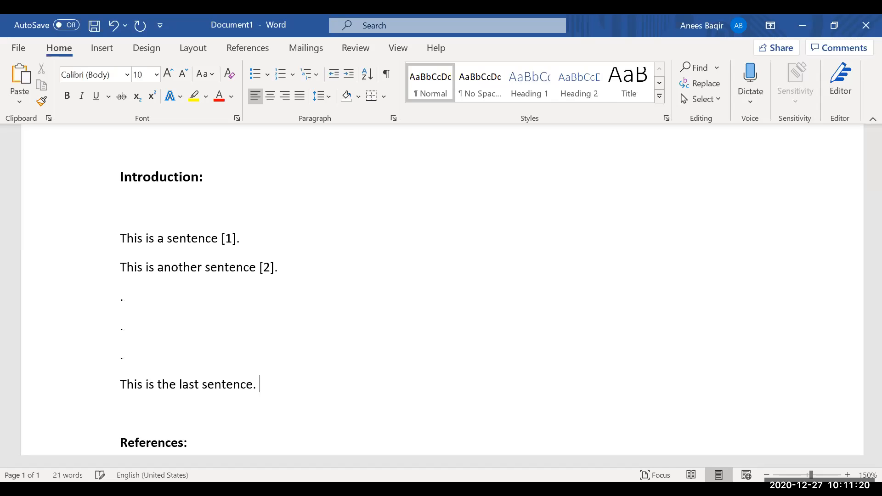
{"action": "type", "text": "[50]"}
- Insert a line reading [39] above the last dot and a line reading [2] below the first sentence
{"action": "left_click", "coordinate": [158, 324]}
{"action": "key", "text": "Return"}
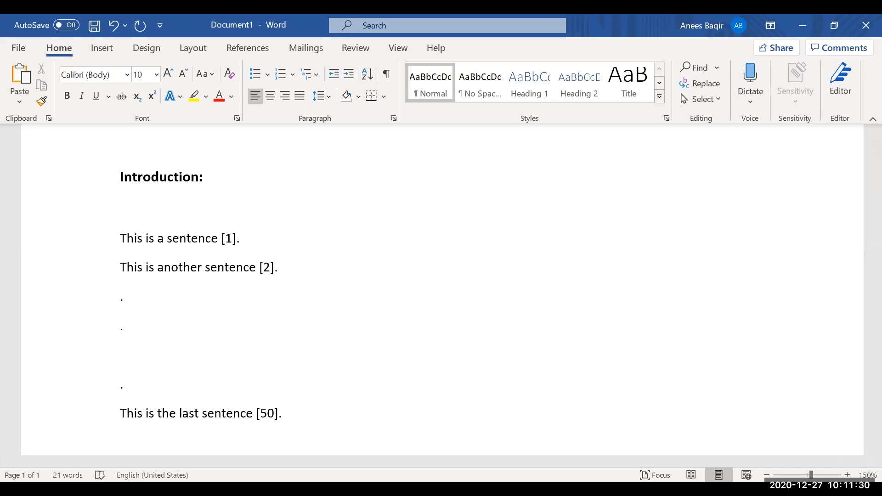
{"action": "type", "text": "["}
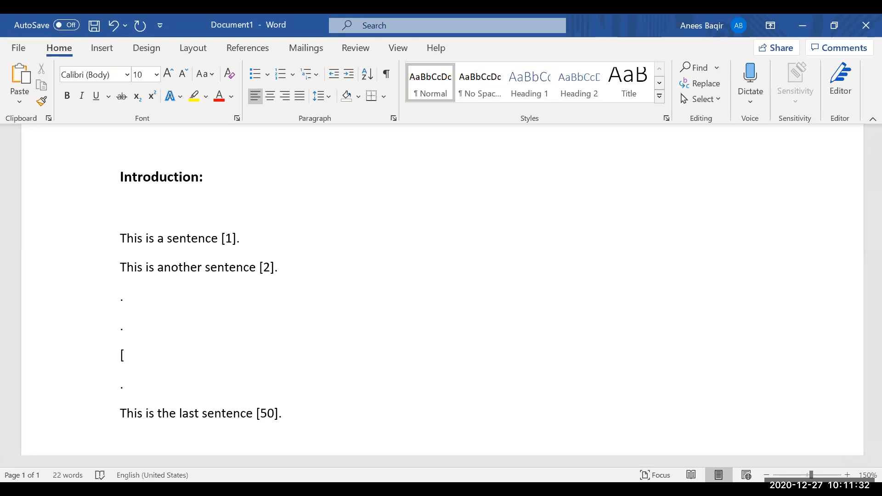
{"action": "type", "text": "39]"}
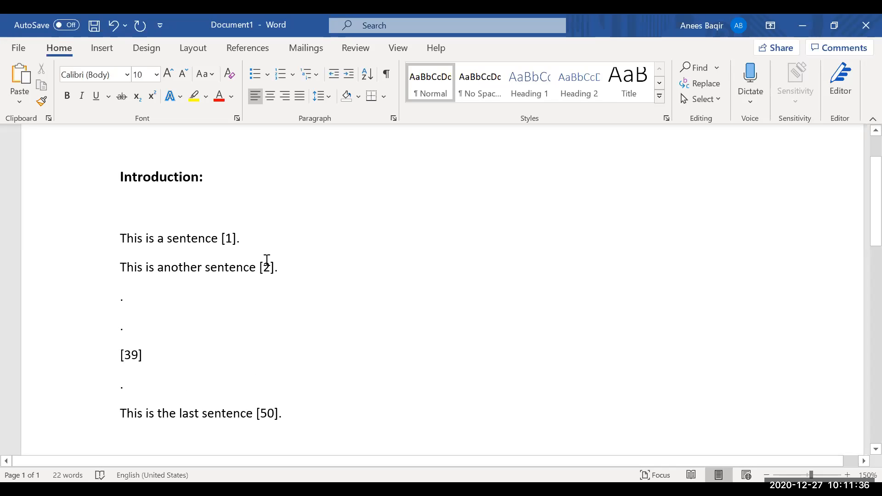
{"action": "left_click", "coordinate": [293, 249]}
{"action": "key", "text": "Return"}
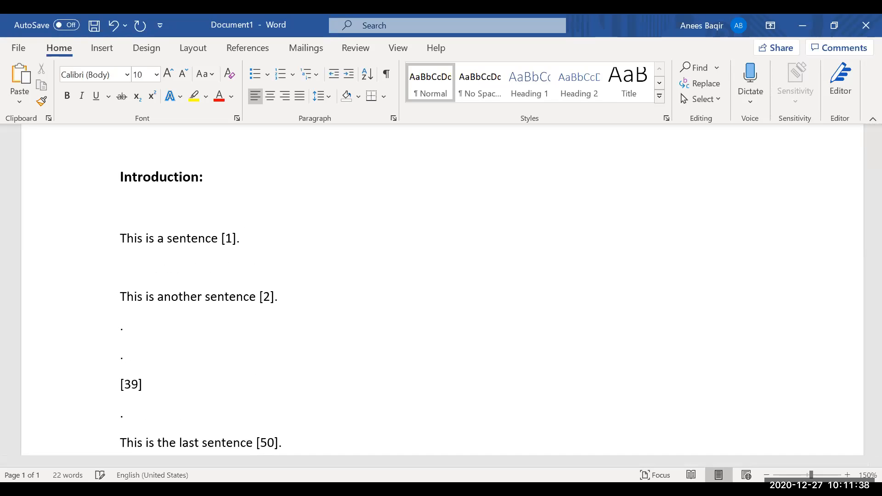
{"action": "type", "text": "[2]"}
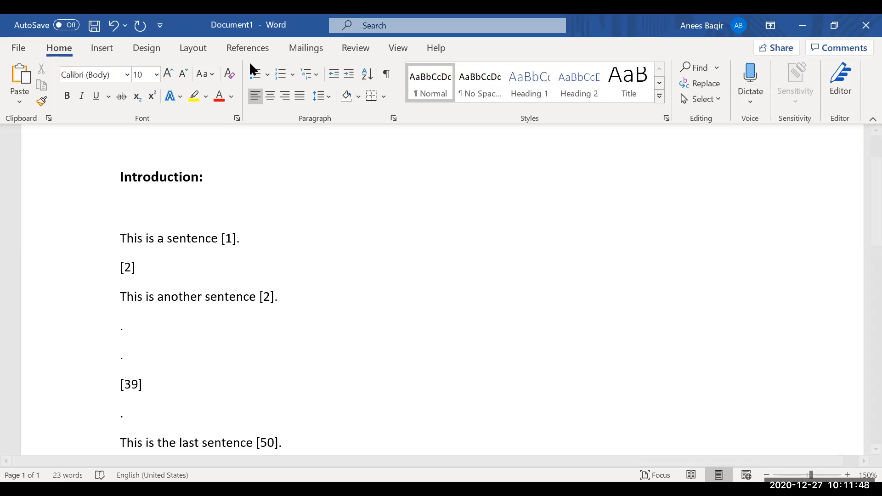
- Renumber the citation in "This is another sentence" as [3]
{"action": "key", "text": "alt+Tab"}
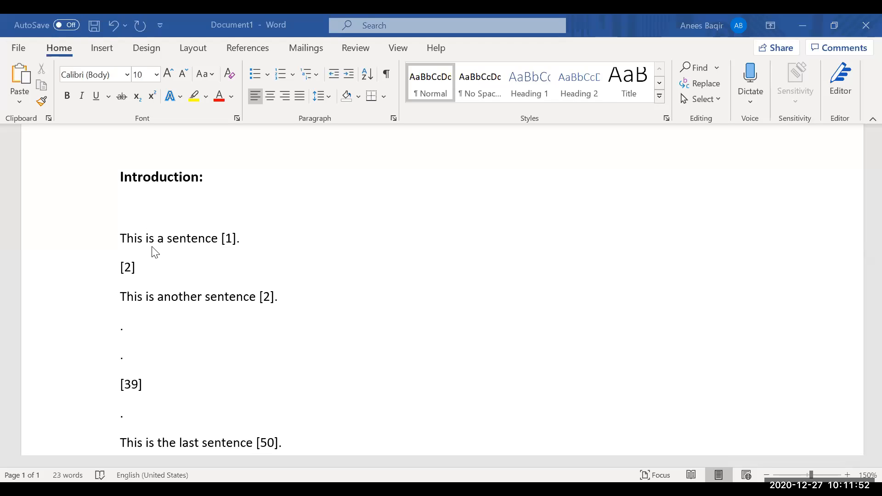
{"action": "left_click", "coordinate": [153, 264]}
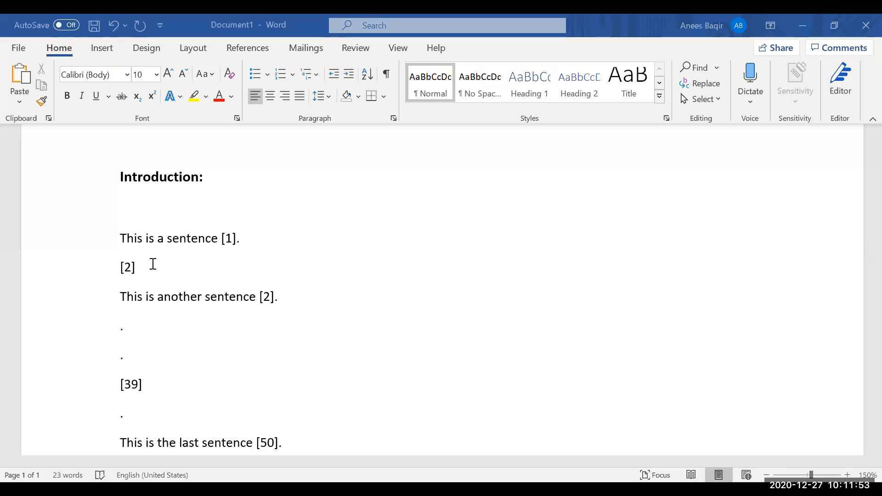
{"action": "left_click", "coordinate": [271, 297]}
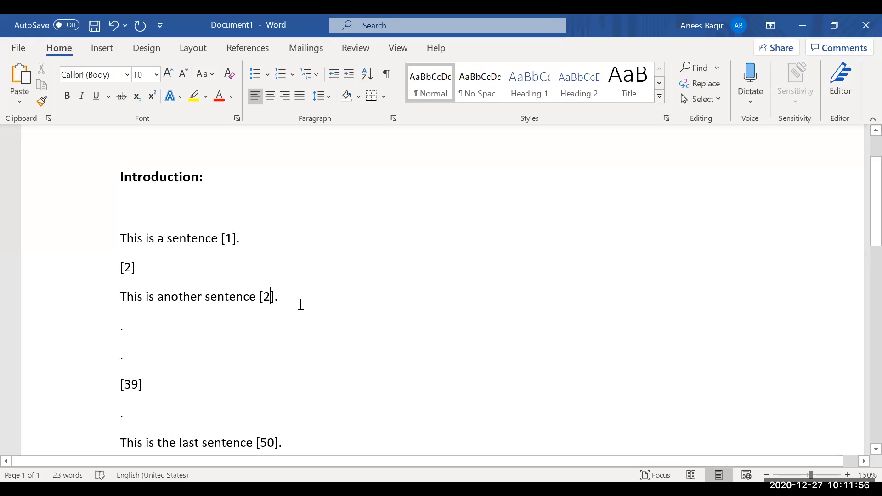
{"action": "key", "text": "BackSpace"}
{"action": "type", "text": "3"}
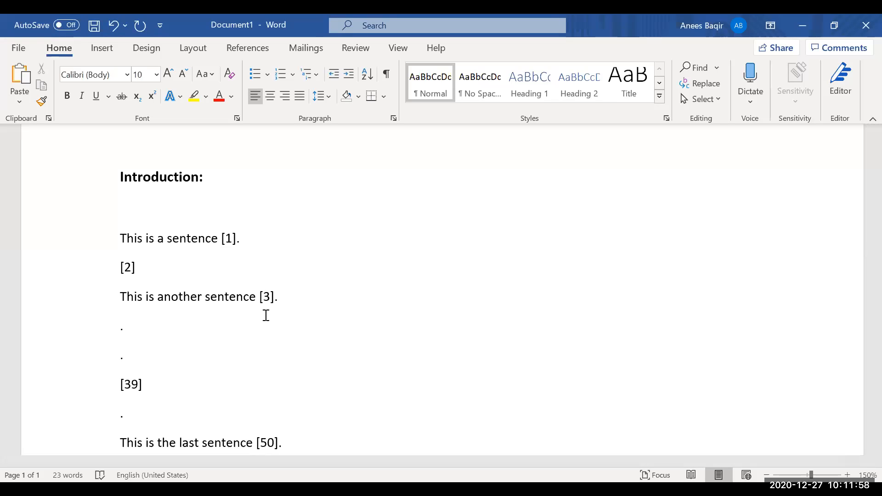
- Renumber the standalone citation above the last dot as [40]
{"action": "left_click", "coordinate": [138, 384]}
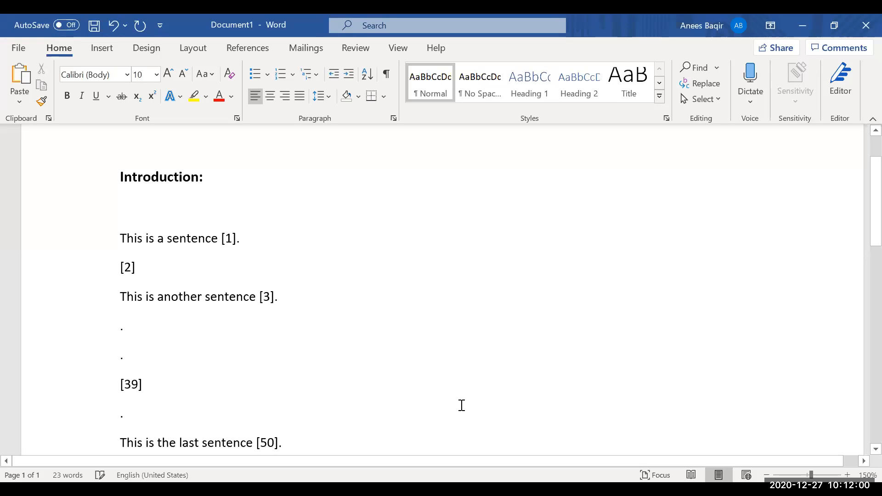
{"action": "key", "text": "BackSpace"}
{"action": "key", "text": "BackSpace"}
{"action": "type", "text": "40"}
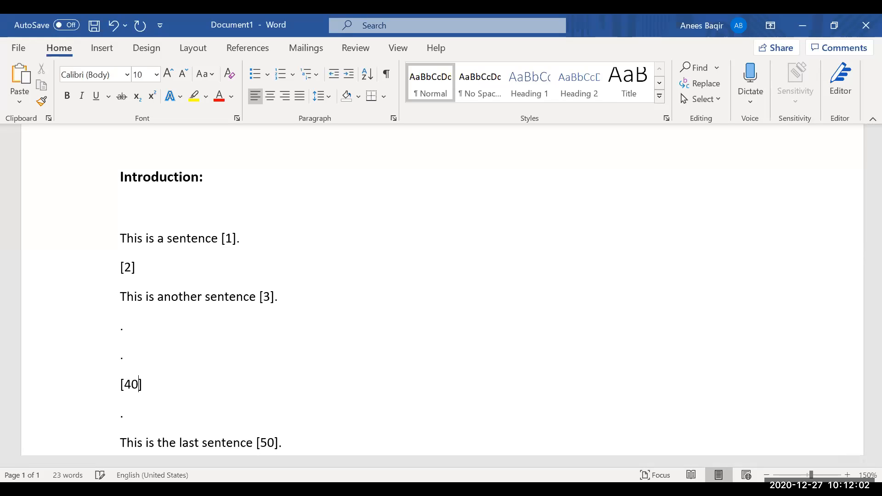
- Renumber the citation in "This is the last sentence" as [51]
{"action": "left_click", "coordinate": [275, 442]}
{"action": "key", "text": "BackSpace"}
{"action": "type", "text": "1"}
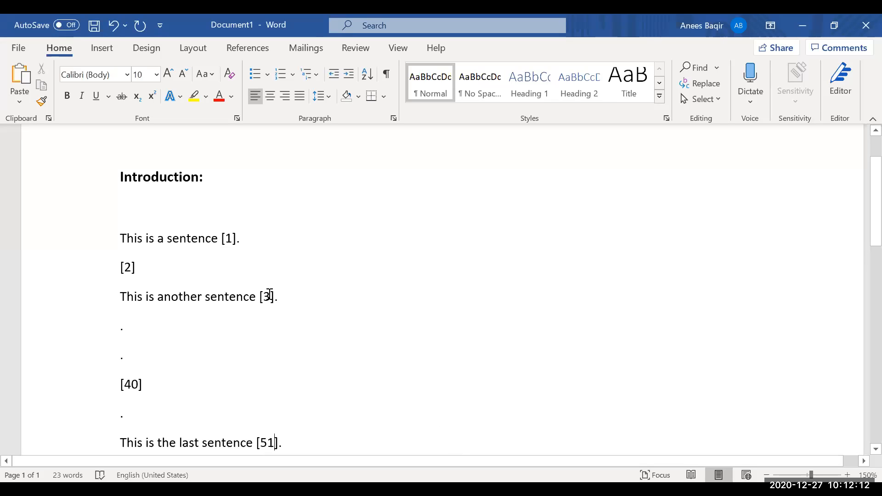
- Set the standalone citation above the last dot to [39]
{"action": "left_click_drag", "start_coordinate": [138, 385], "coordinate": [128, 385]}
{"action": "type", "text": "39"}
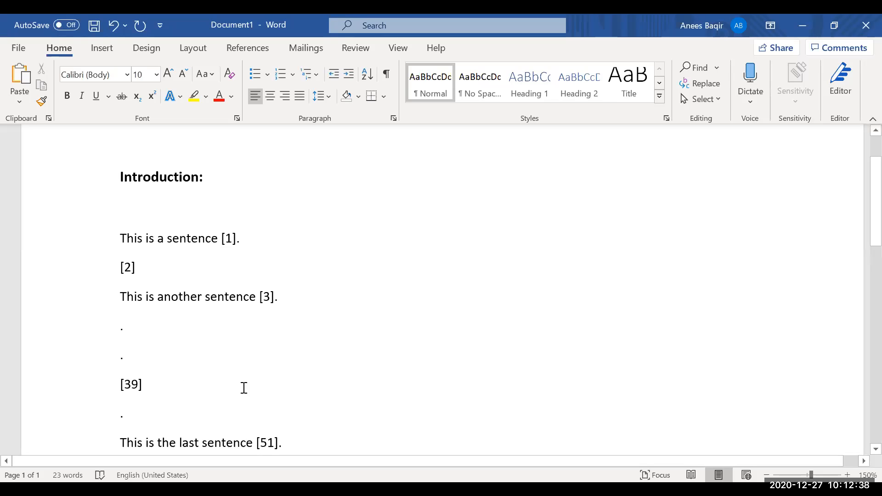
{"action": "left_click_drag", "start_coordinate": [303, 443], "coordinate": [117, 254]}
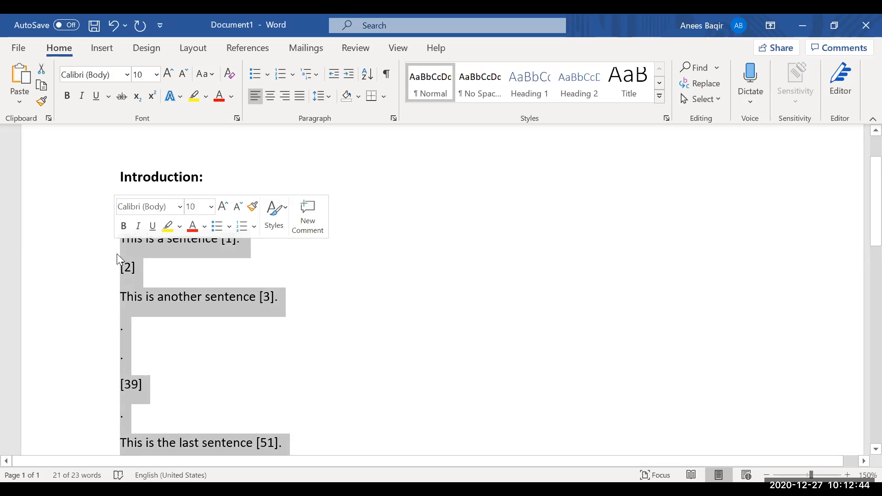
{"action": "left_click", "coordinate": [222, 272]}
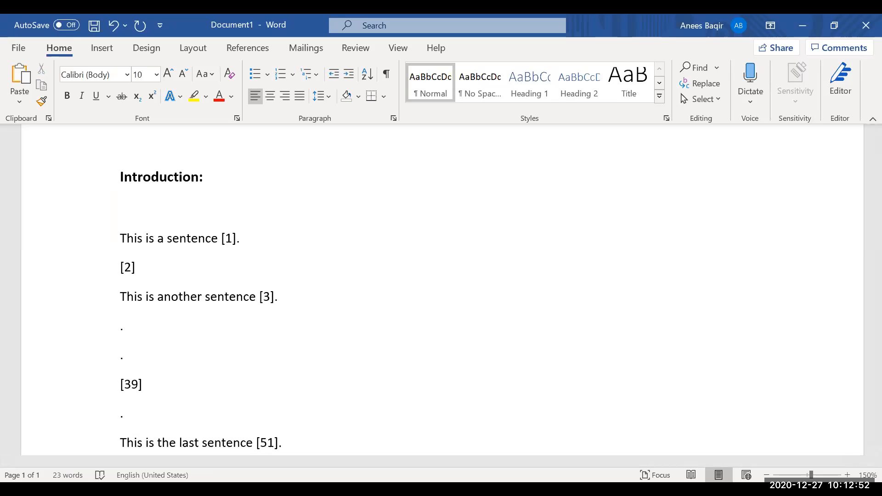
- Switch to the Mendeley download page in the browser and start the download of Mendeley Desktop for Windows
{"action": "key", "text": "alt+Tab"}
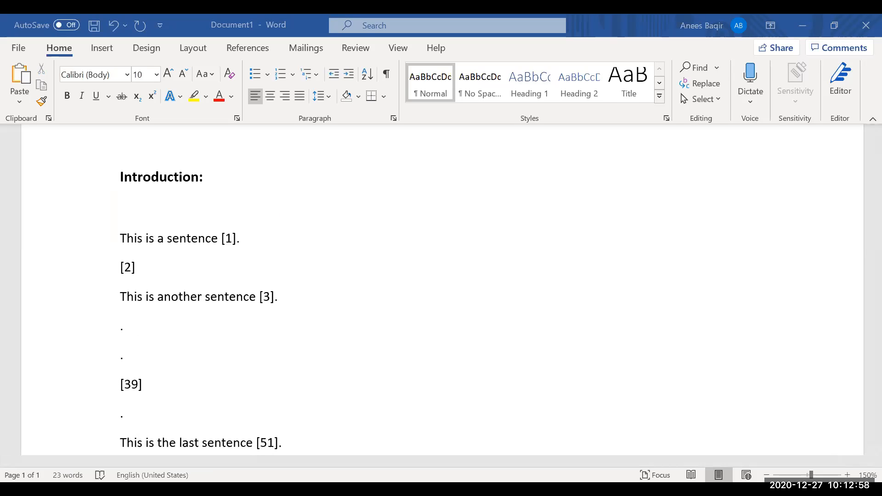
{"action": "key", "text": "alt+Tab"}
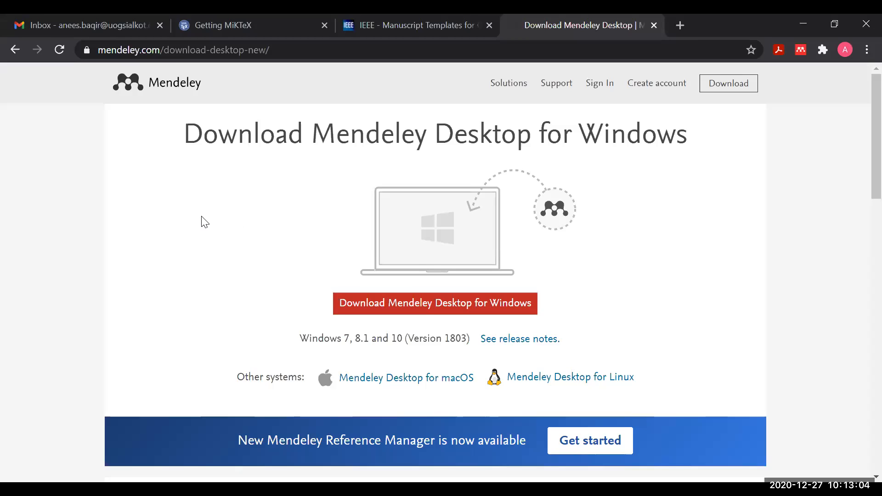
{"action": "left_click", "coordinate": [391, 307]}
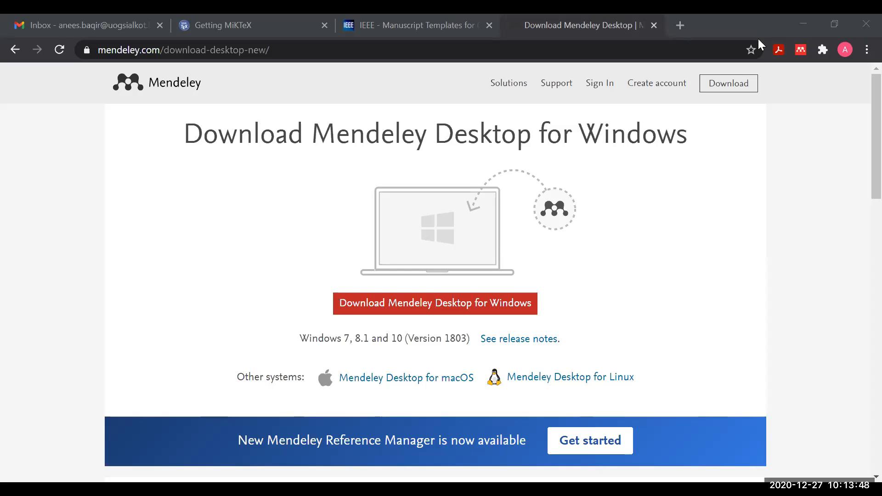
- Switch to Mendeley Desktop and clear the document selection in the New Session folder
{"action": "key", "text": "alt+Tab"}
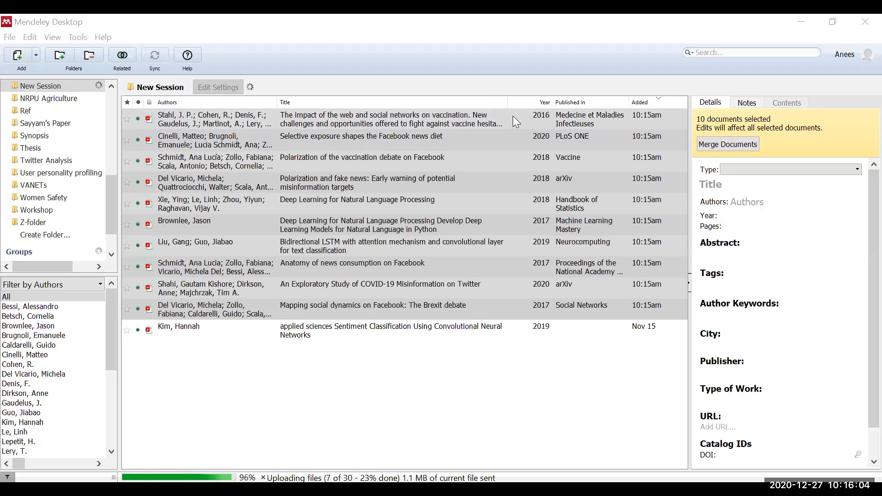
{"action": "left_click", "coordinate": [406, 377]}
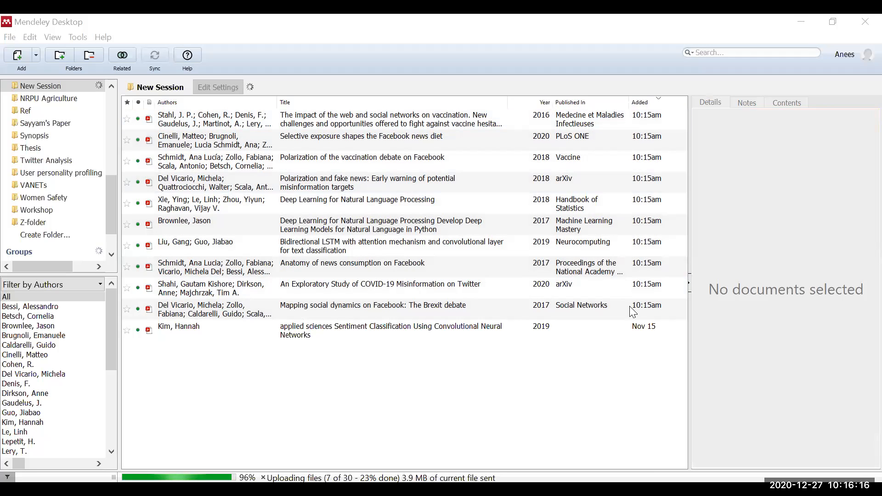
{"action": "key", "text": "alt+Tab"}
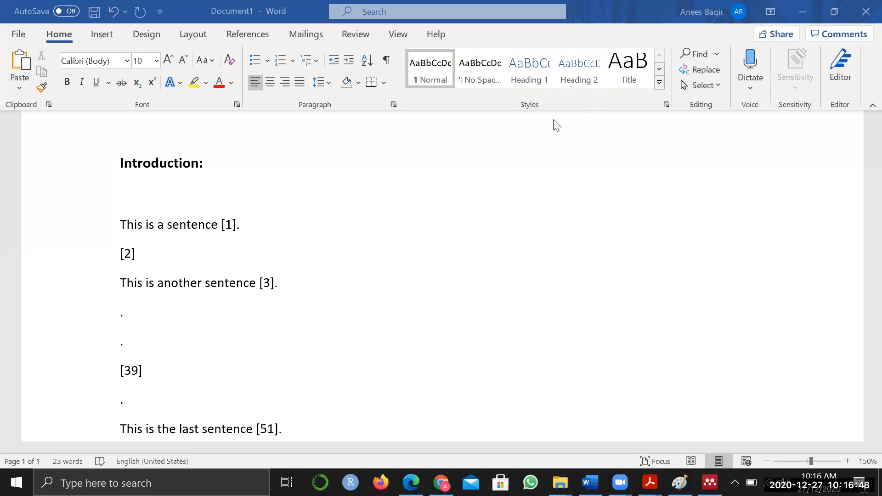
{"action": "left_click", "coordinate": [710, 483]}
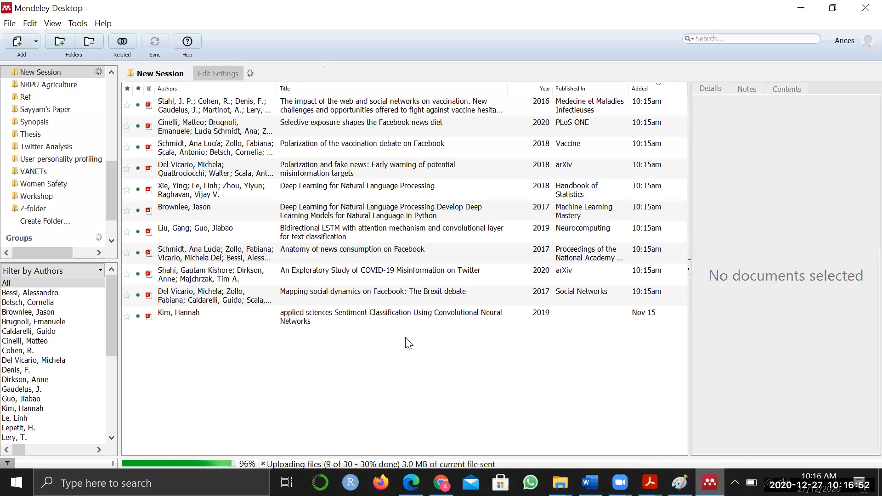
- Empty the New Session folder and re-import the selected PDFs from Articles to Read, leaving out the two Deep Learning for NLP files
{"action": "key", "text": "ctrl+a"}
{"action": "key", "text": "Delete"}
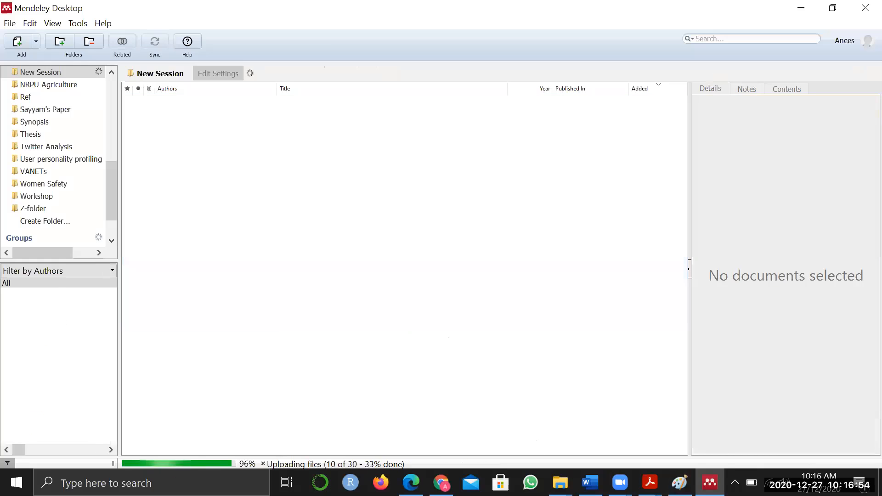
{"action": "mouse_move", "coordinate": [559, 483]}
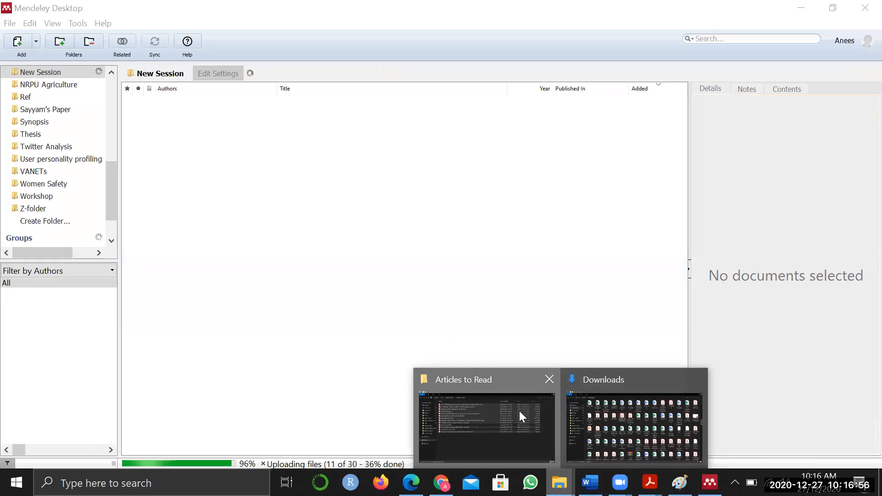
{"action": "left_click", "coordinate": [519, 411]}
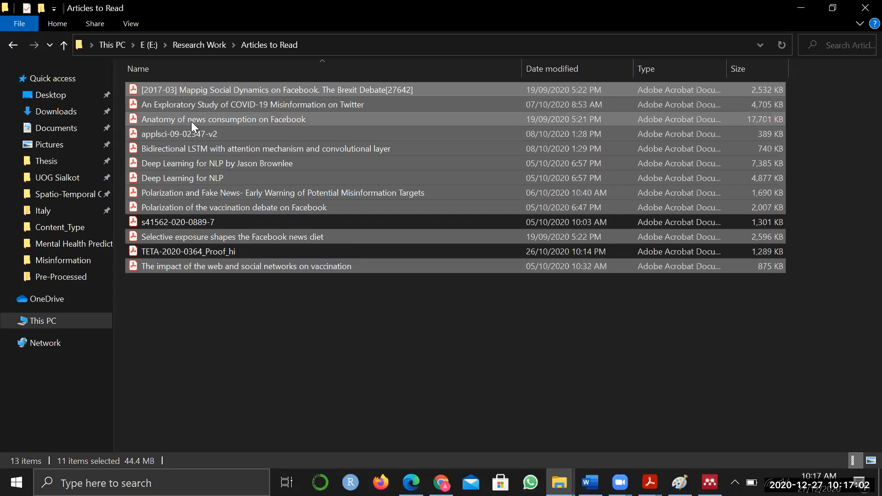
{"action": "left_click", "coordinate": [175, 162], "text": "ctrl"}
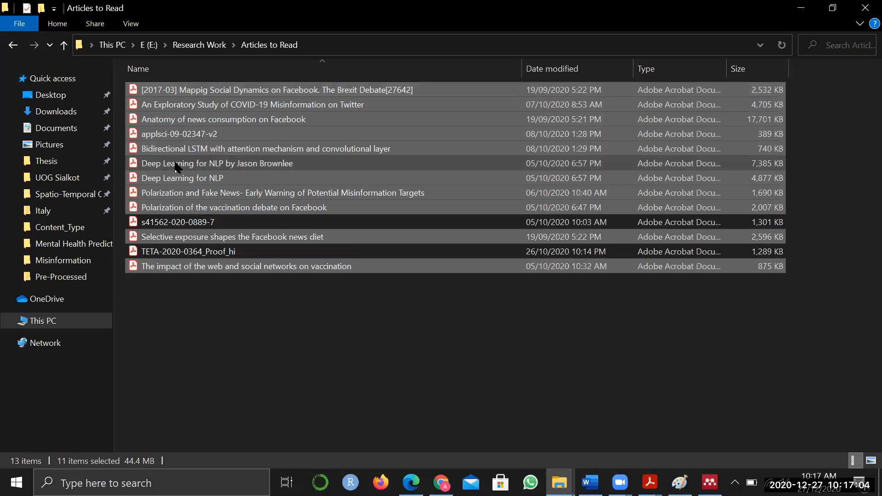
{"action": "left_click", "coordinate": [175, 179], "text": "ctrl"}
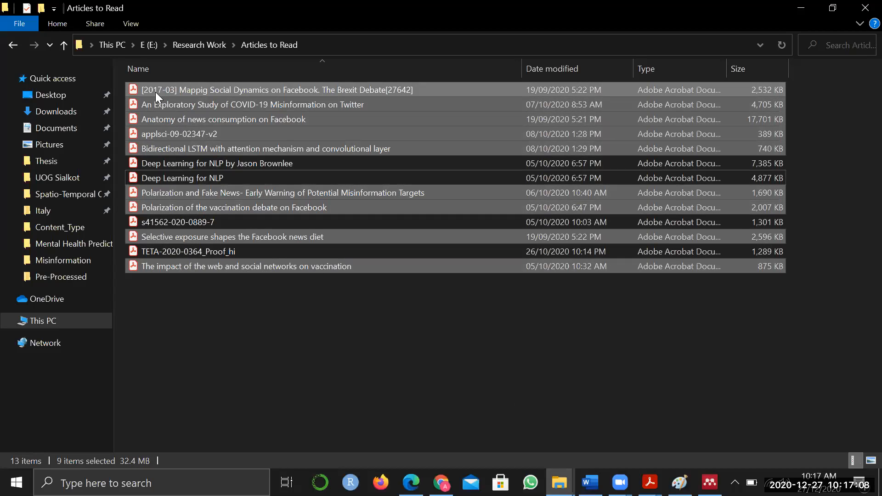
{"action": "left_click_drag", "start_coordinate": [156, 92], "coordinate": [296, 254]}
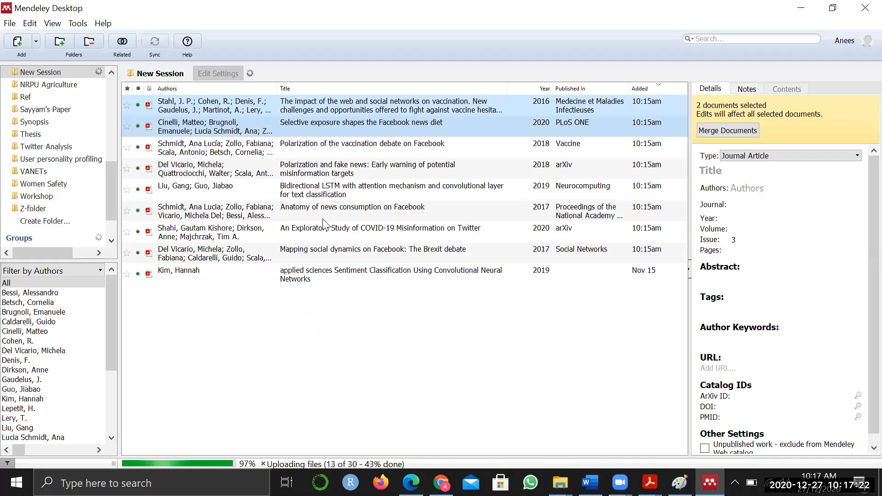
- Look up the MS Word plugin option among the Mendeley tools
{"action": "left_click", "coordinate": [78, 23]}
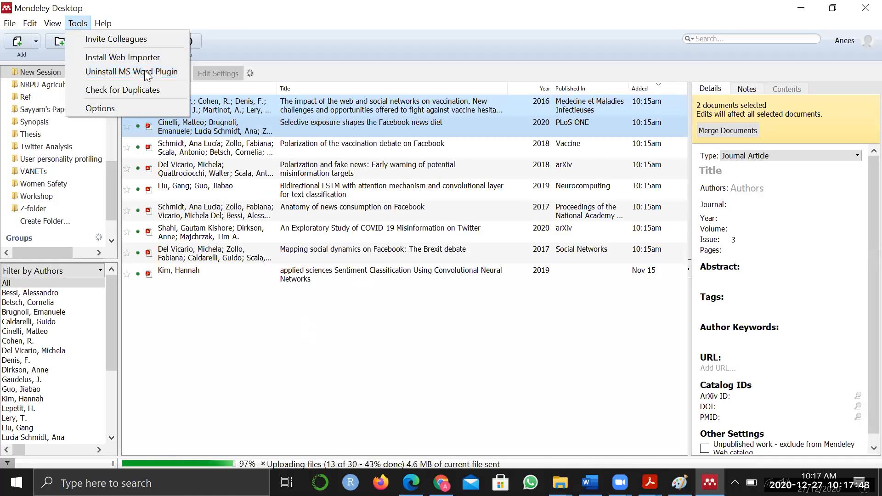
{"action": "key", "text": "Escape"}
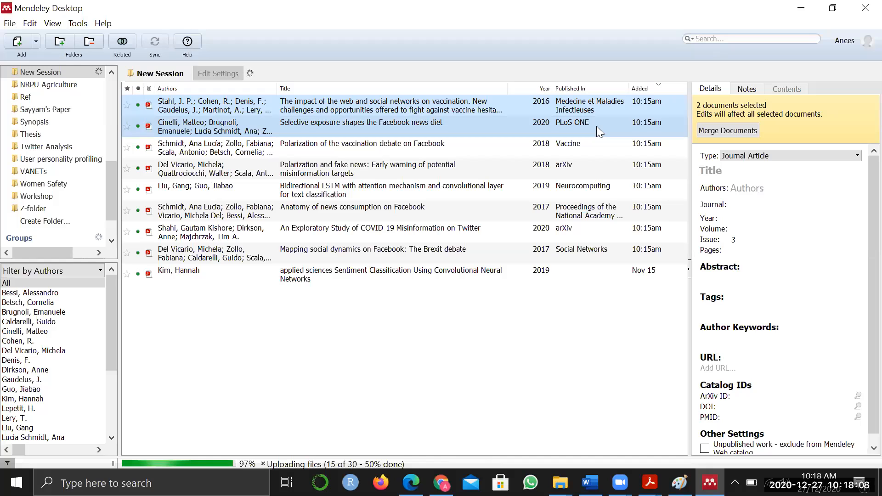
{"action": "left_click", "coordinate": [40, 221]}
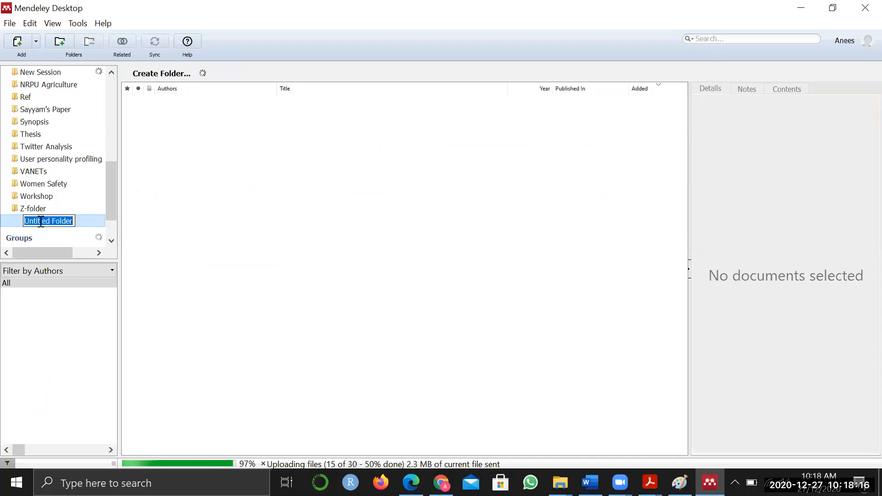
{"action": "key", "text": "Escape"}
{"action": "left_click", "coordinate": [51, 72]}
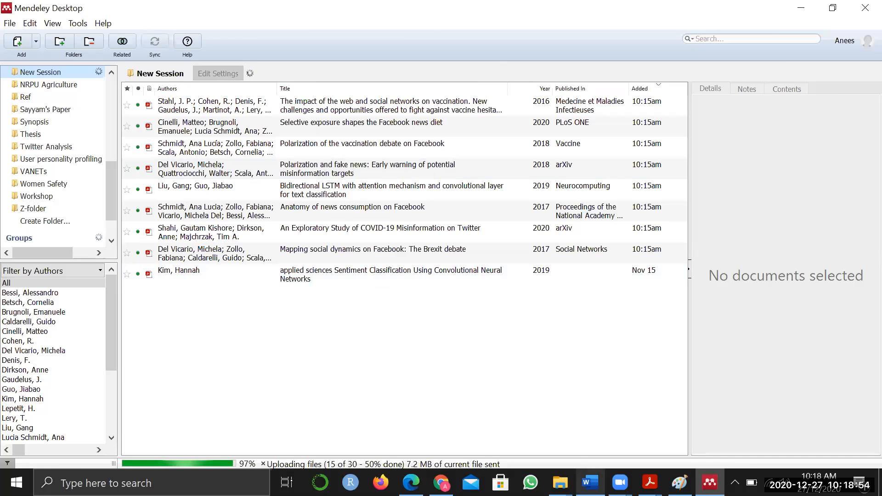
- Switch to the Word document and delete the citation after "This is a sentence" and the standalone [2] line below it
{"action": "left_click", "coordinate": [591, 482]}
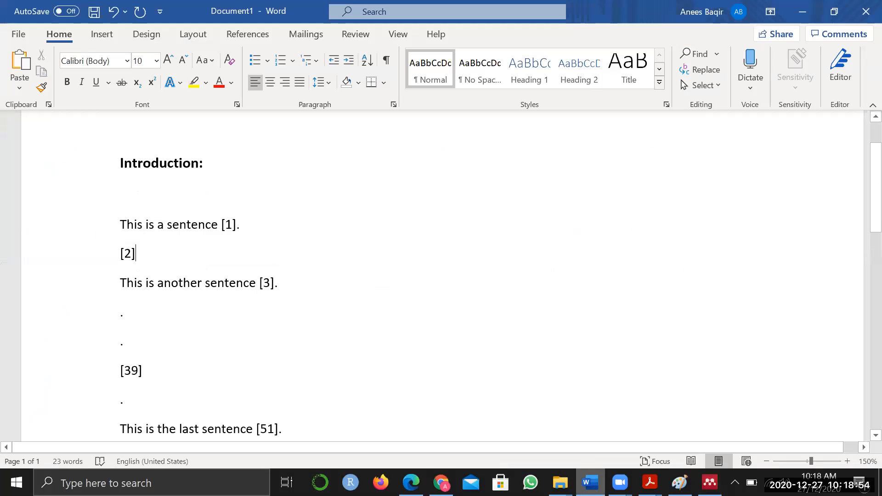
{"action": "left_click", "coordinate": [759, 10]}
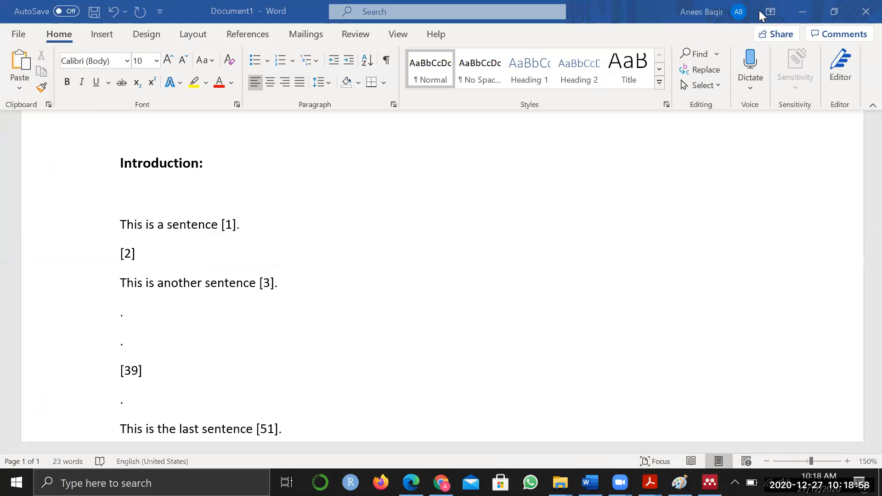
{"action": "left_click", "coordinate": [290, 240]}
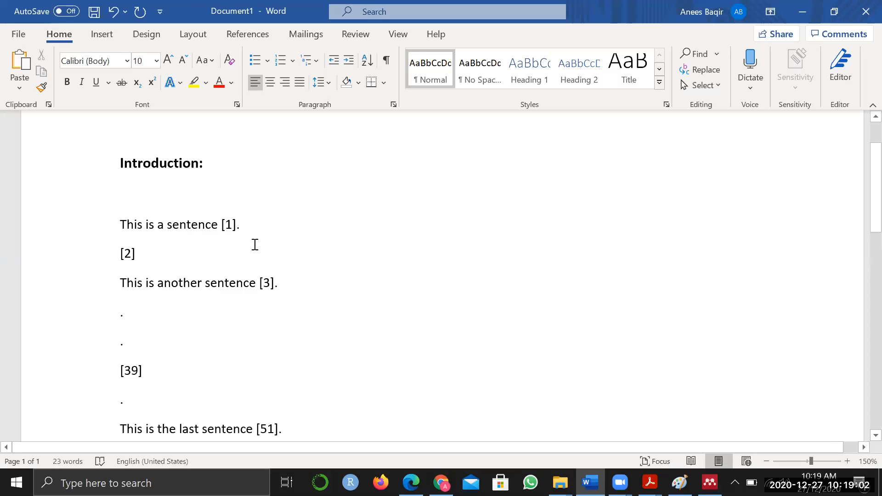
{"action": "left_click_drag", "start_coordinate": [252, 228], "coordinate": [223, 228]}
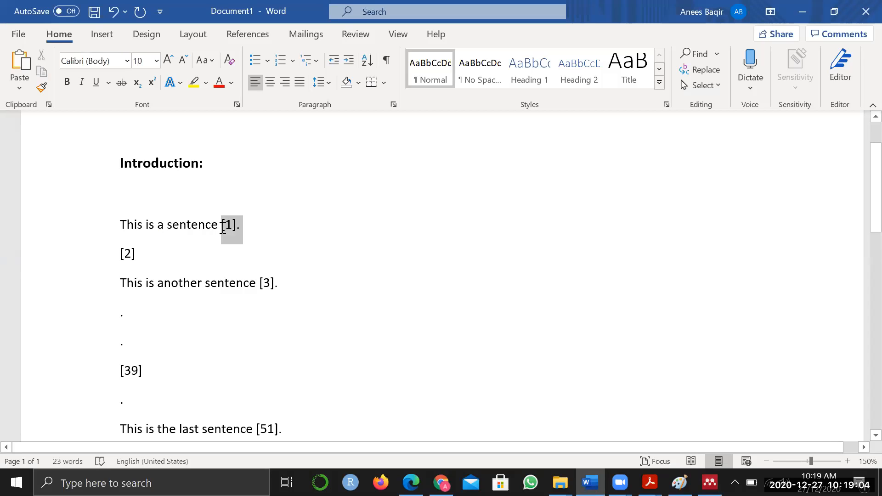
{"action": "key", "text": "BackSpace"}
{"action": "key", "text": "Down"}
{"action": "key", "text": "BackSpace"}
{"action": "key", "text": "BackSpace"}
{"action": "key", "text": "BackSpace"}
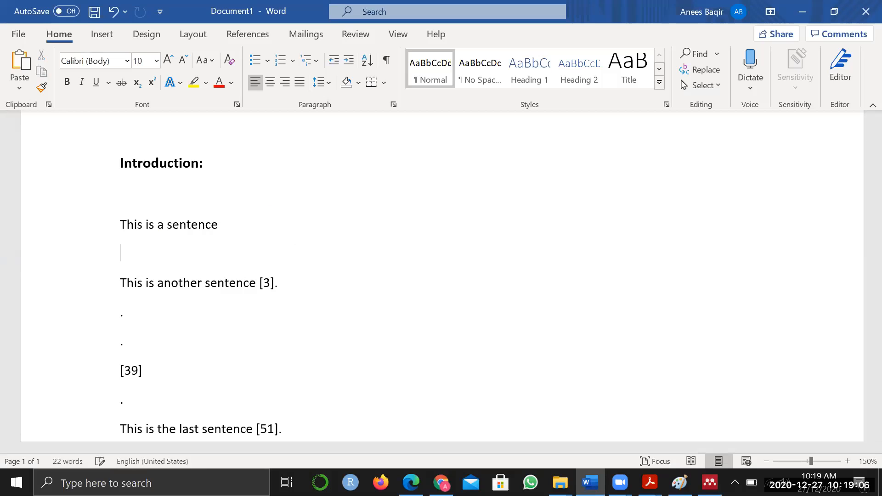
{"action": "key", "text": "BackSpace"}
- Delete the citation and full stop after "This is another sentence"
{"action": "key", "text": "End"}
{"action": "key", "text": "shift+Left"}
{"action": "key", "text": "shift+Left"}
{"action": "key", "text": "shift+Left"}
{"action": "key", "text": "BackSpace"}
{"action": "key", "text": "BackSpace"}
{"action": "key", "text": "BackSpace"}
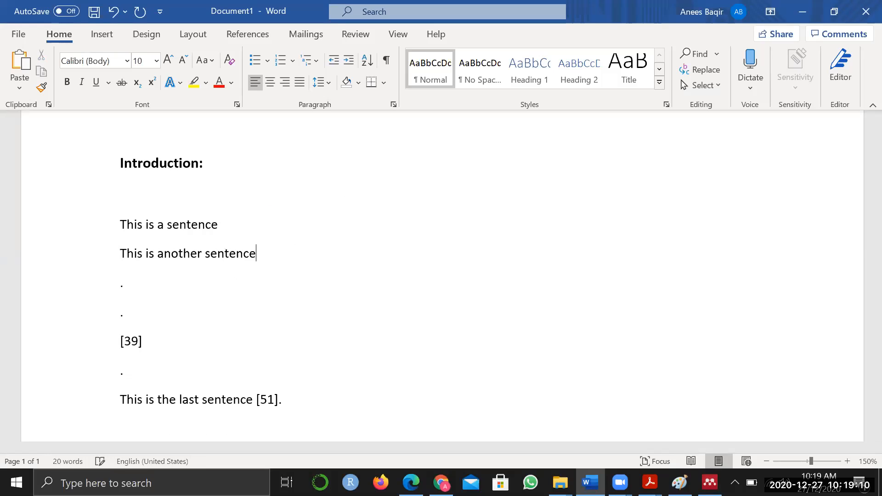
- Delete the standalone [39] citation line between the dots
{"action": "key", "text": "End"}
{"action": "key", "text": "shift+Left"}
{"action": "key", "text": "shift+Left"}
{"action": "key", "text": "shift+Left"}
{"action": "key", "text": "shift+Left"}
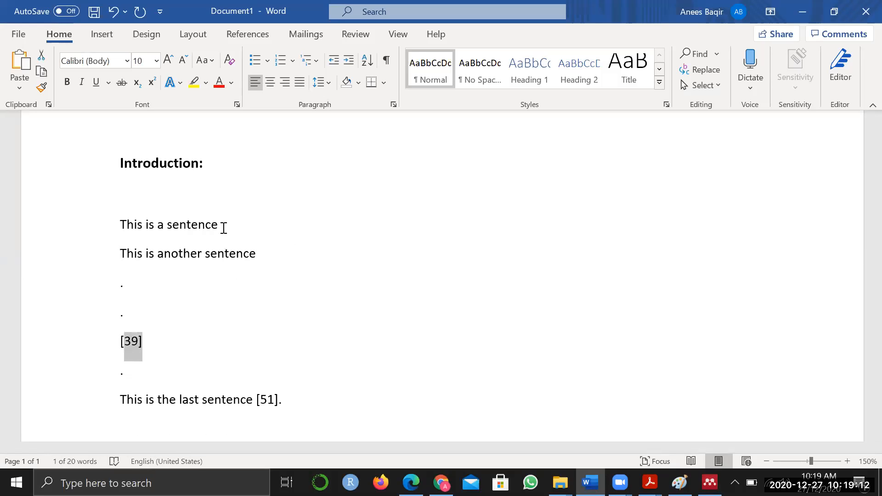
{"action": "key", "text": "Delete"}
{"action": "key", "text": "Delete"}
{"action": "key", "text": "Left"}
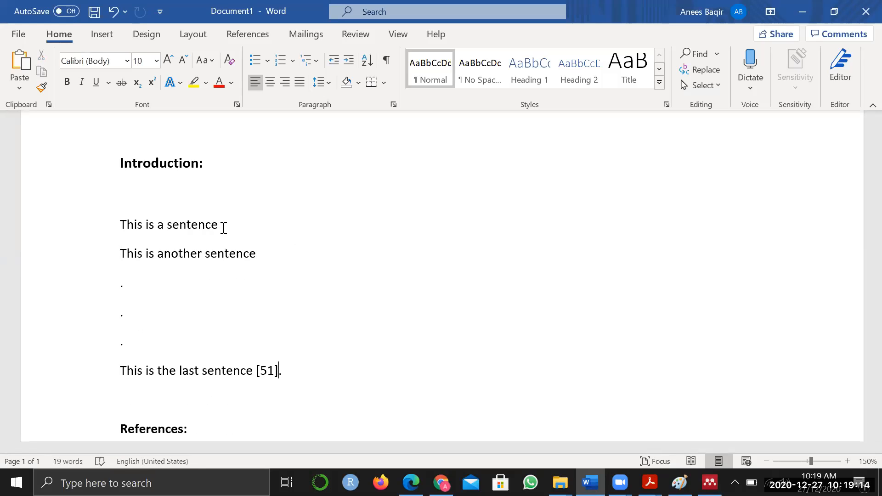
- Delete the citation and full stop after "This is the last sentence"
{"action": "key", "text": "shift+Left"}
{"action": "key", "text": "shift+Left"}
{"action": "key", "text": "shift+Left"}
{"action": "key", "text": "shift+Left"}
{"action": "key", "text": "shift+Left"}
{"action": "key", "text": "Delete"}
{"action": "left_click", "coordinate": [251, 39]}
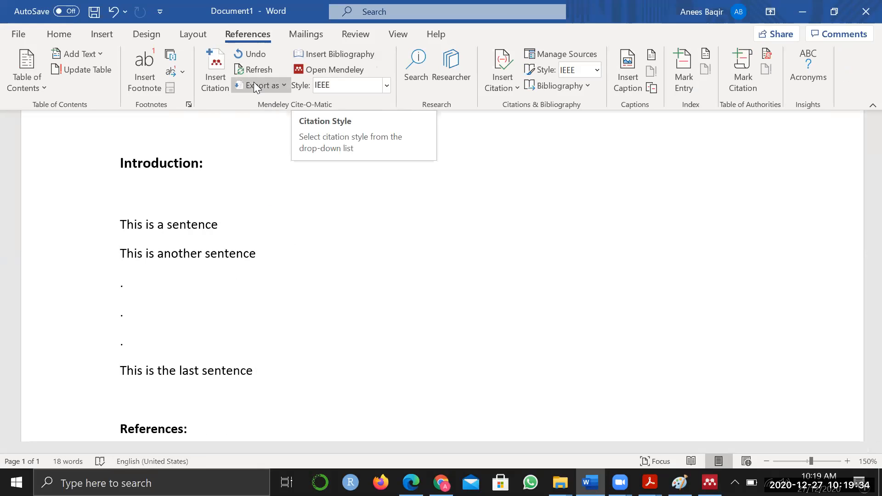
{"action": "left_click", "coordinate": [217, 67]}
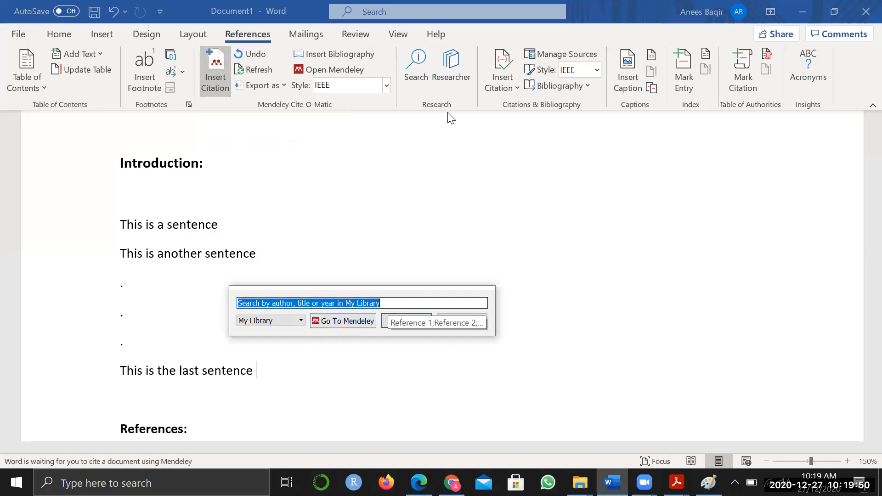
{"action": "left_click", "coordinate": [346, 320]}
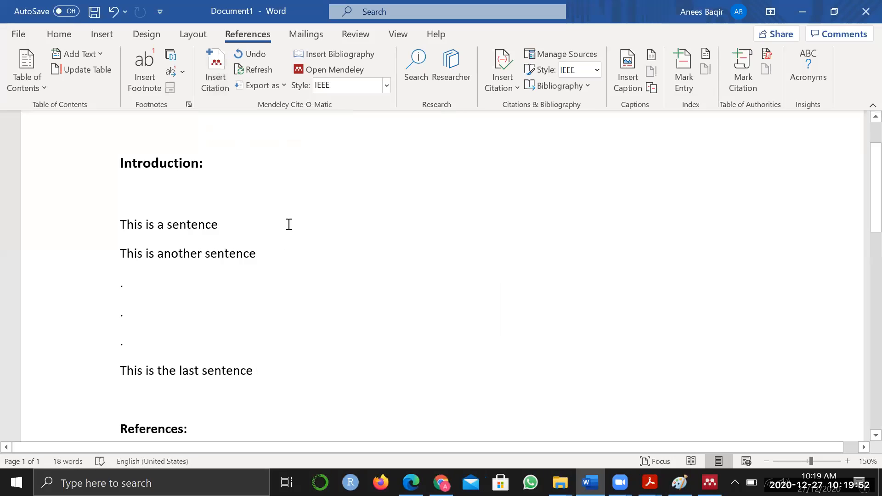
- Insert a Mendeley citation of "The impact of the web and social networks on vaccination" after "This is a sentence"
{"action": "left_click", "coordinate": [321, 243]}
{"action": "key", "text": "ctrl+m"}
{"action": "key", "text": "ctrl+z"}
{"action": "key", "text": "alt+m"}
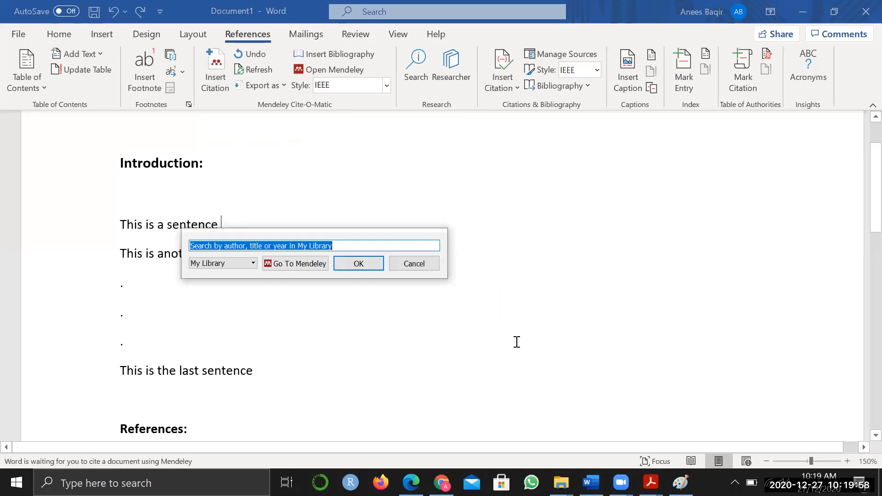
{"action": "left_click", "coordinate": [298, 262]}
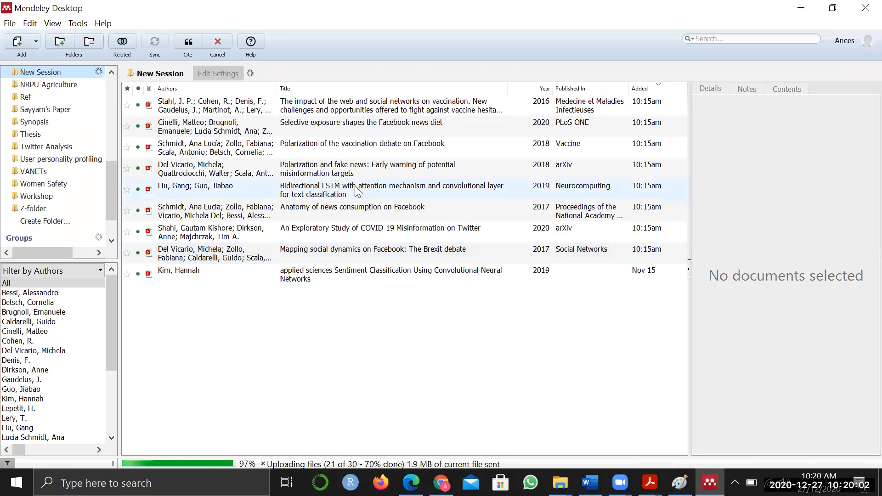
{"action": "left_click", "coordinate": [334, 112]}
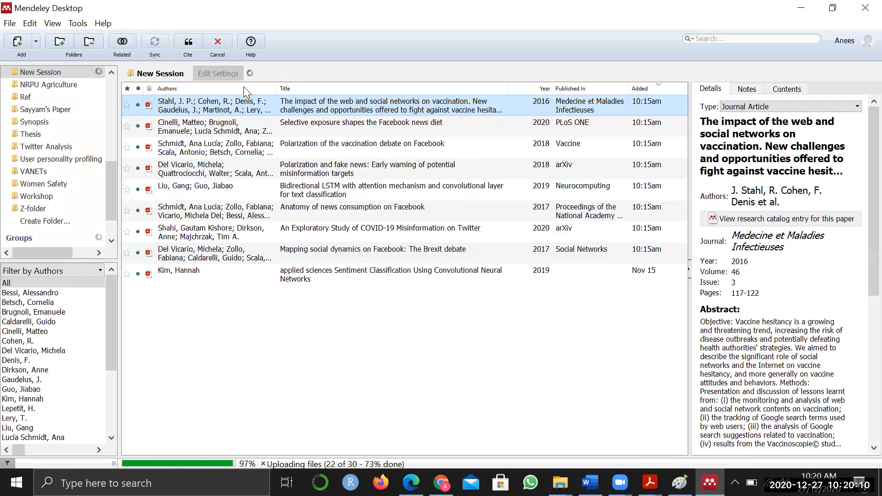
{"action": "left_click", "coordinate": [193, 42]}
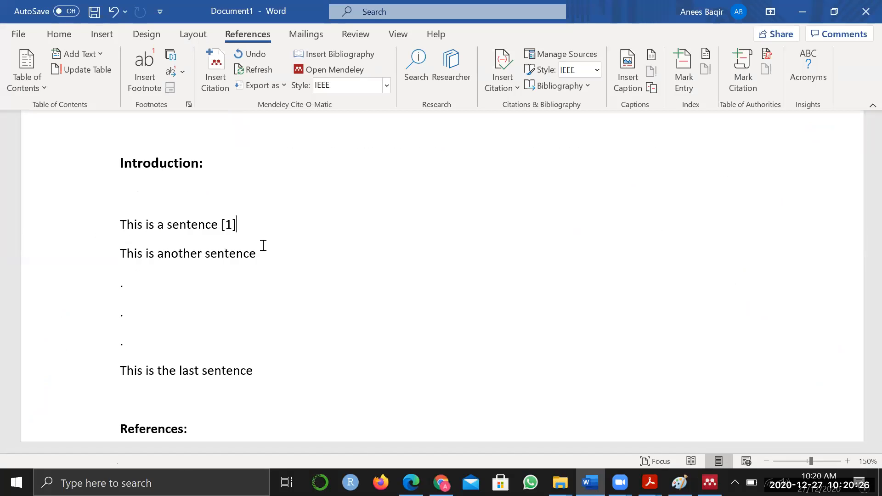
{"action": "key", "text": "Left"}
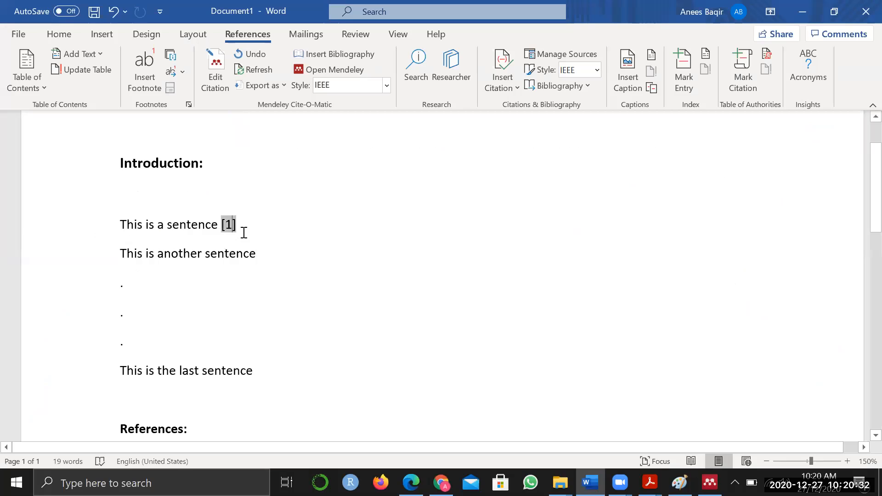
- Cite "Selective exposure shapes the Facebook news diet" from Mendeley after "This is another sentence"
{"action": "left_click", "coordinate": [282, 253]}
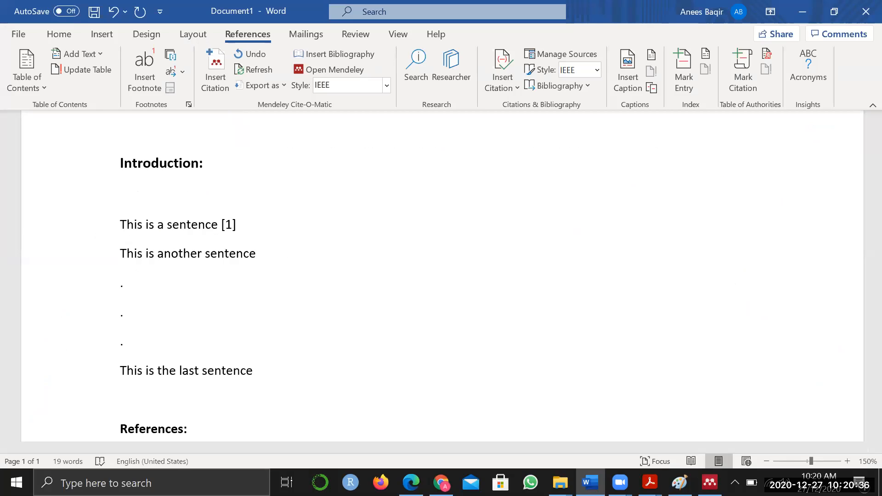
{"action": "key", "text": "alt+m"}
{"action": "left_click", "coordinate": [317, 293]}
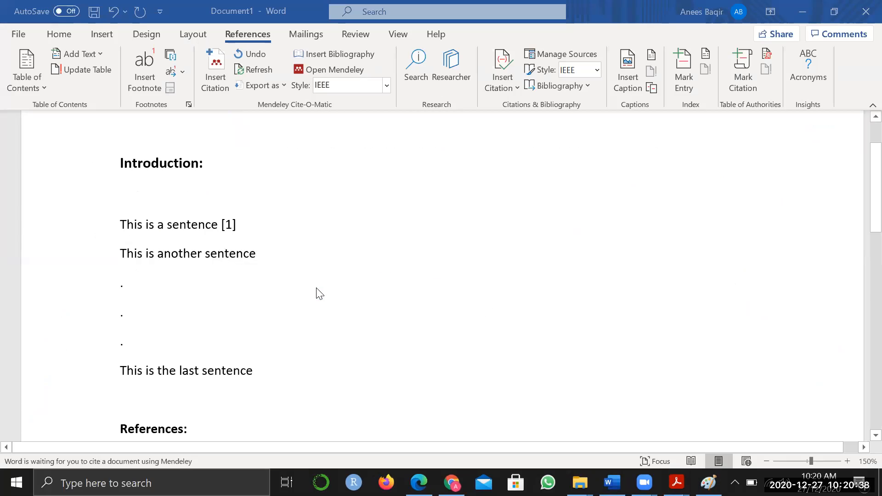
{"action": "left_click", "coordinate": [349, 133]}
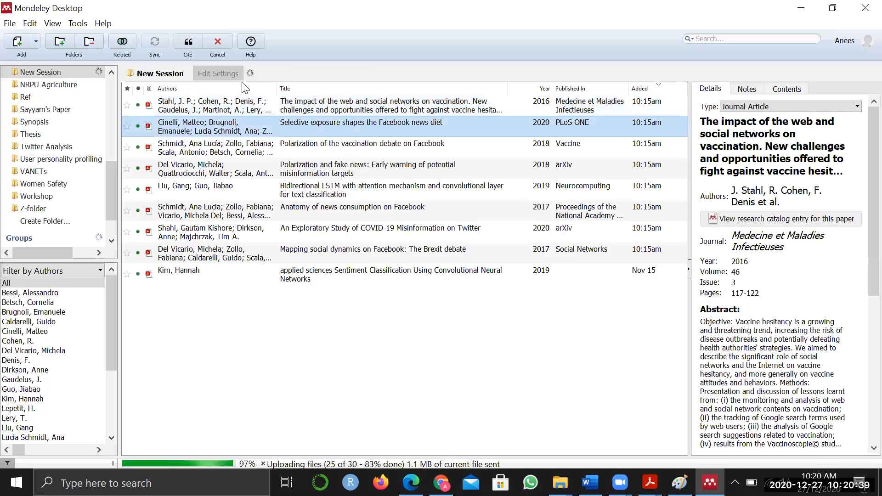
{"action": "left_click", "coordinate": [188, 42]}
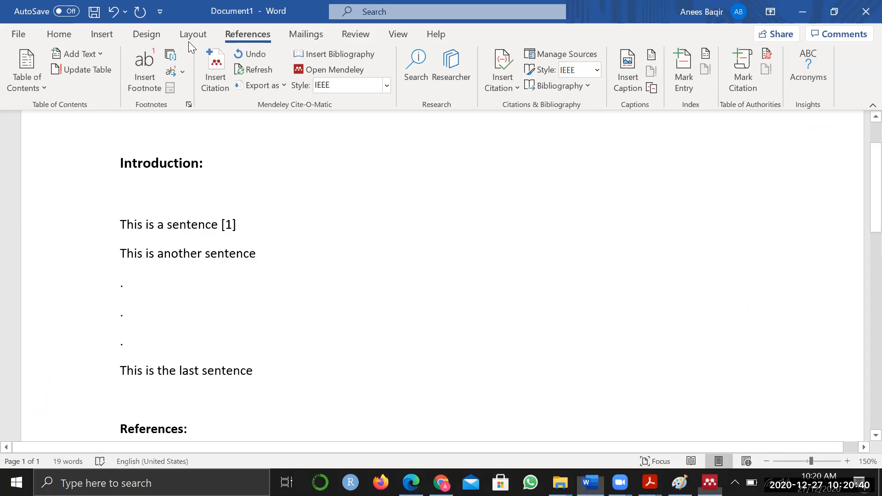
- Cite "Polarization of the vaccination debate on Facebook" from Mendeley after "This is the last sentence"
{"action": "left_click", "coordinate": [284, 373]}
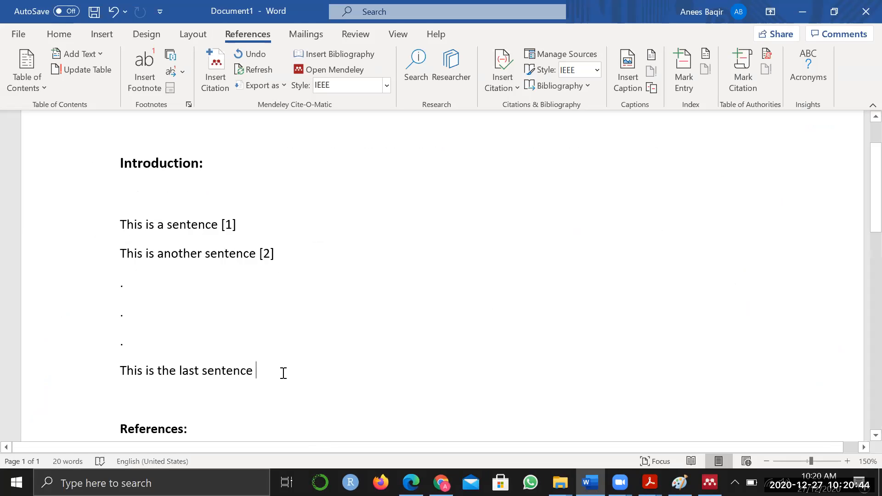
{"action": "key", "text": "alt+m"}
{"action": "left_click", "coordinate": [328, 409]}
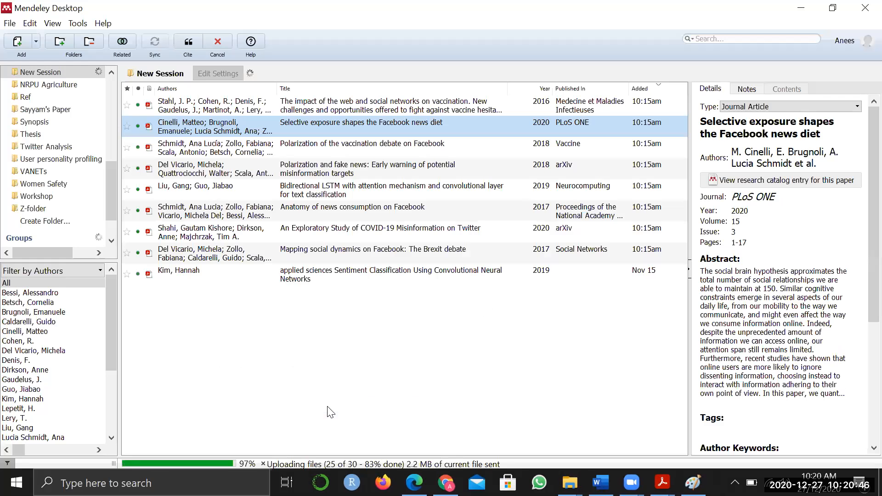
{"action": "left_click", "coordinate": [331, 150]}
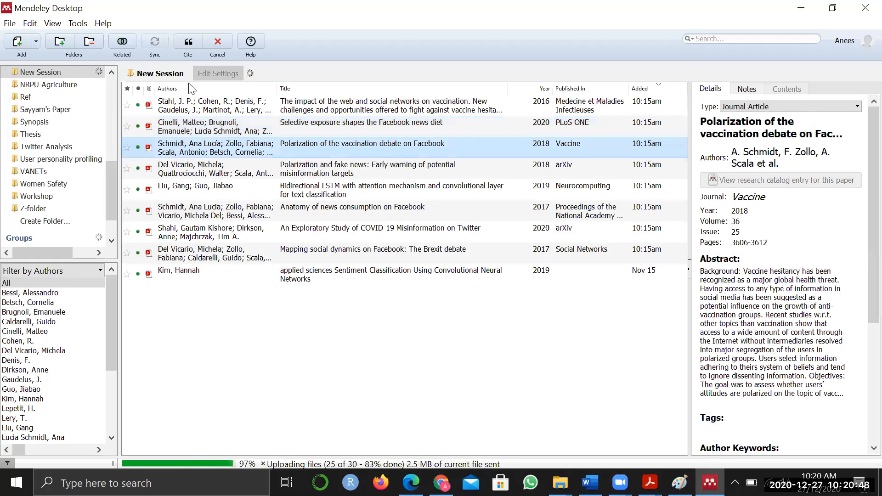
{"action": "left_click", "coordinate": [189, 38]}
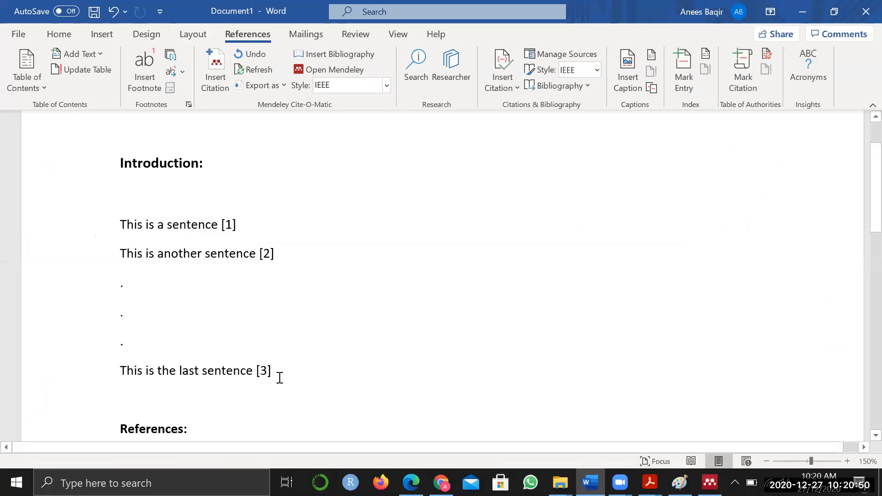
{"action": "scroll", "coordinate": [278, 359], "scroll_direction": "down", "scroll_amount": 1}
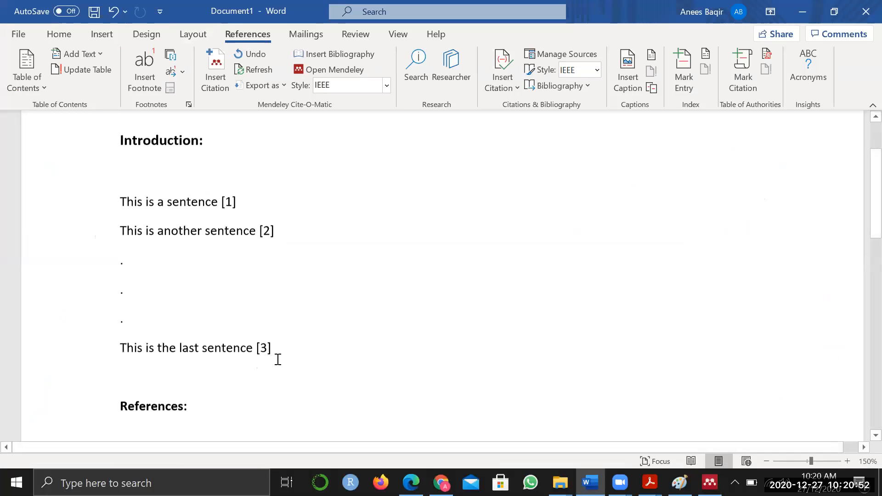
- Insert the Mendeley bibliography on a new line below the "References:" heading
{"action": "left_click", "coordinate": [770, 462]}
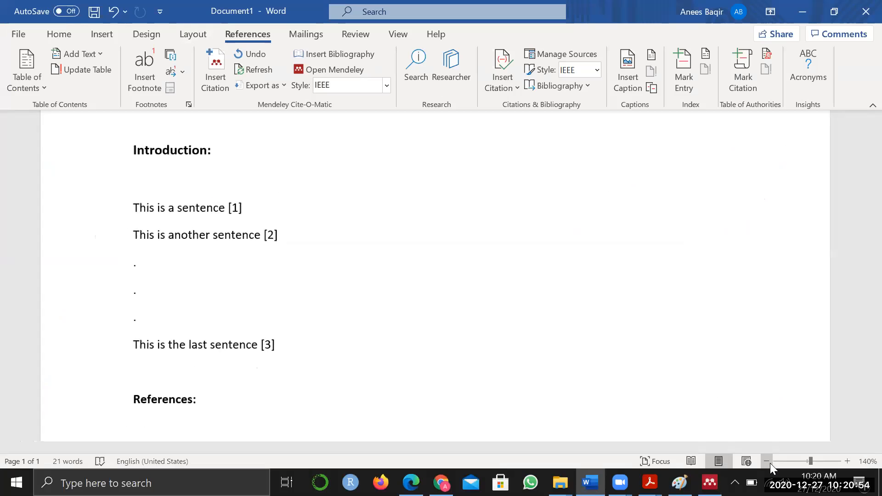
{"action": "left_click", "coordinate": [769, 462]}
{"action": "left_click", "coordinate": [769, 462]}
{"action": "scroll", "coordinate": [295, 336], "scroll_direction": "down", "scroll_amount": 2}
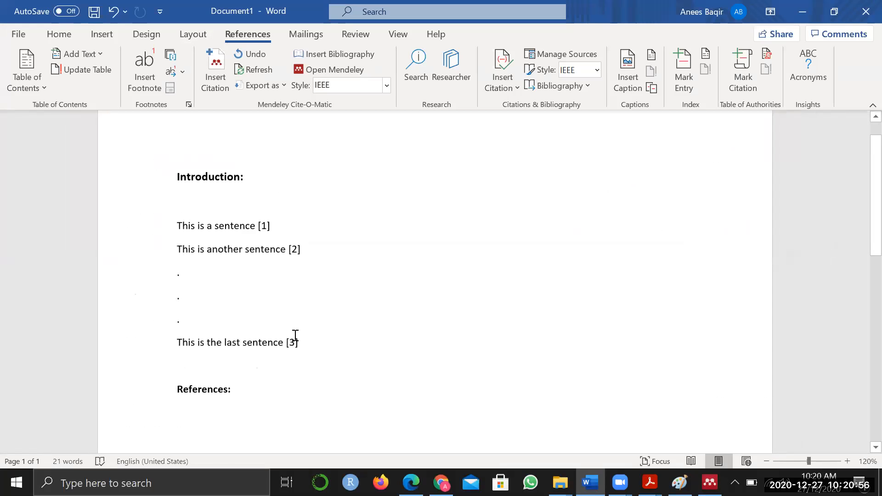
{"action": "left_click", "coordinate": [269, 340]}
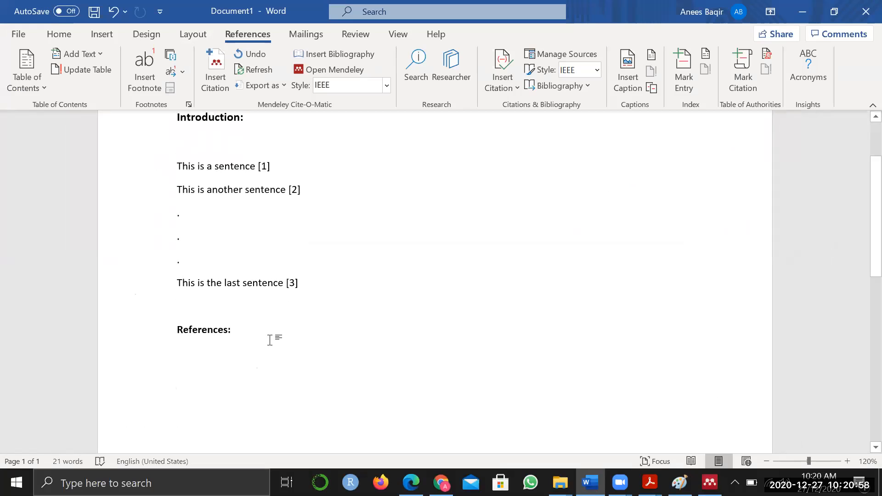
{"action": "key", "text": "Return"}
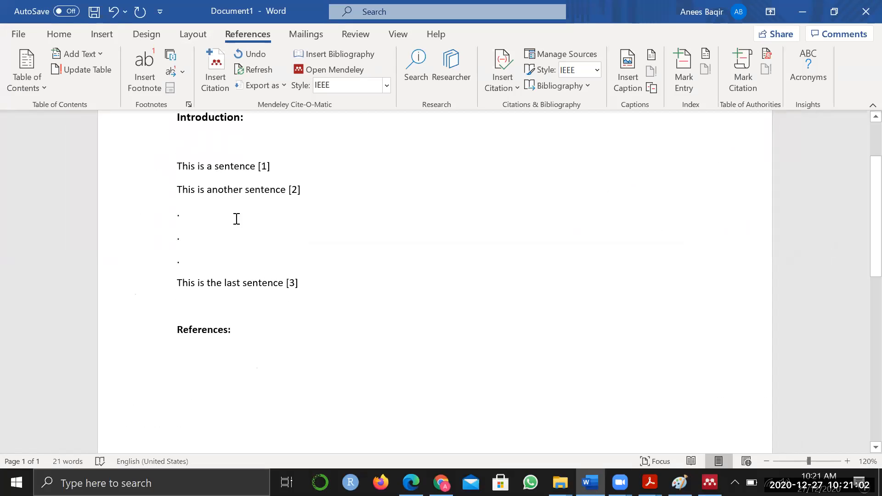
{"action": "left_click", "coordinate": [361, 54]}
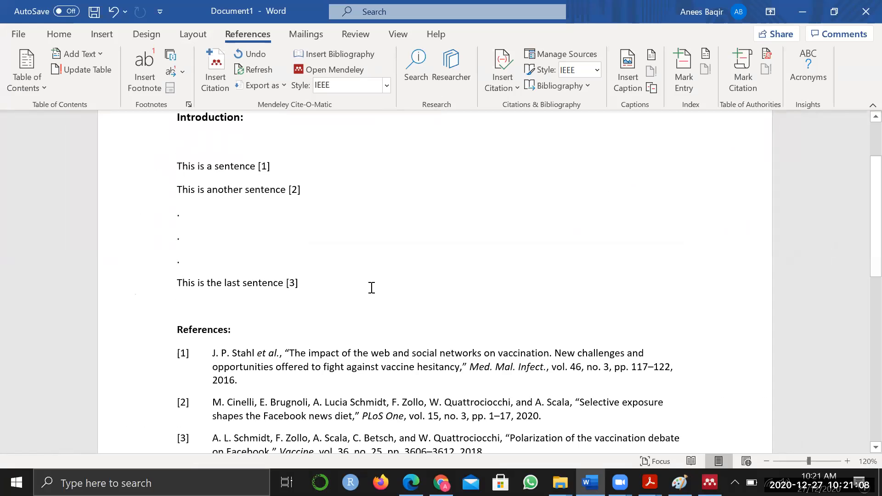
{"action": "scroll", "coordinate": [372, 288], "scroll_direction": "down", "scroll_amount": 2}
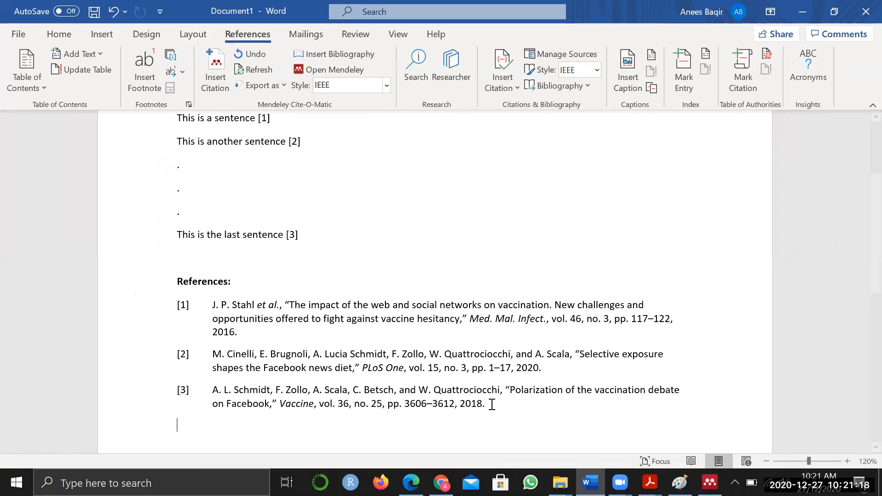
{"action": "scroll", "coordinate": [491, 405], "scroll_direction": "up", "scroll_amount": 2}
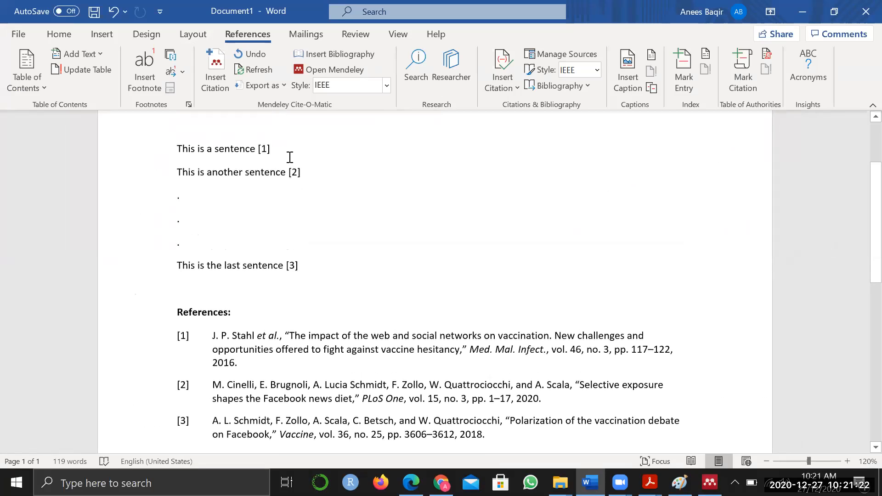
- Add a line reading "Word" below "This is a sentence" and cite "An Exploratory Study of COVID-19 Misinformation on Twitter" from Mendeley after it
{"action": "key", "text": "Return"}
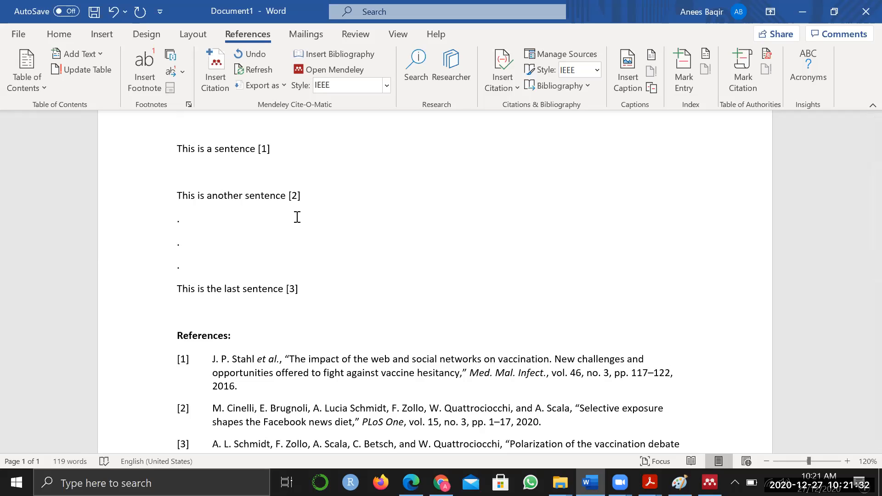
{"action": "type", "text": "Word"}
{"action": "key", "text": "alt+m"}
{"action": "left_click", "coordinate": [293, 210]}
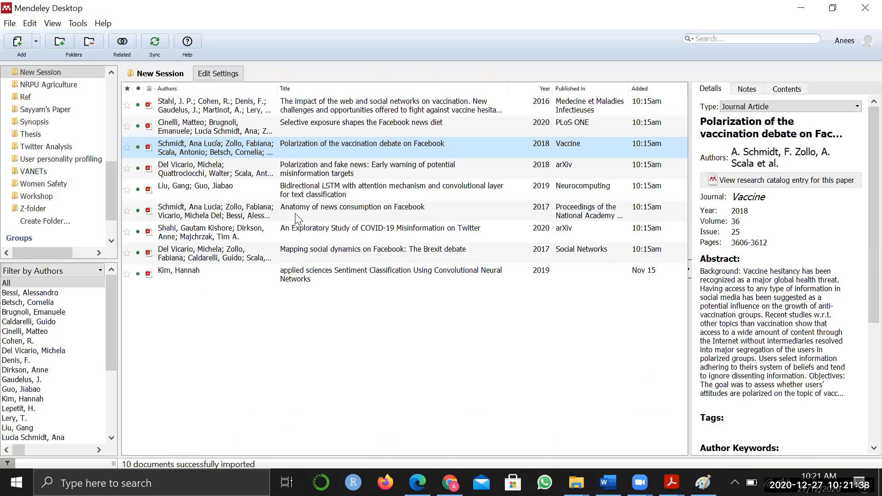
{"action": "left_click", "coordinate": [309, 232]}
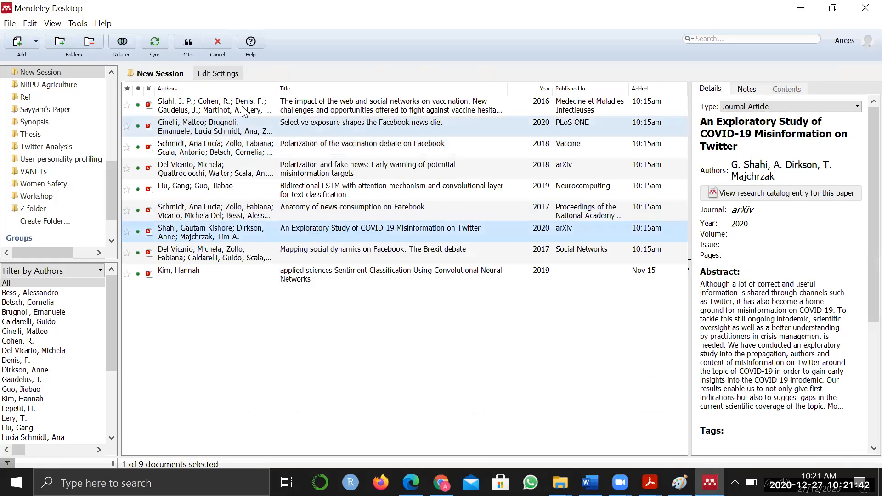
{"action": "left_click", "coordinate": [189, 41]}
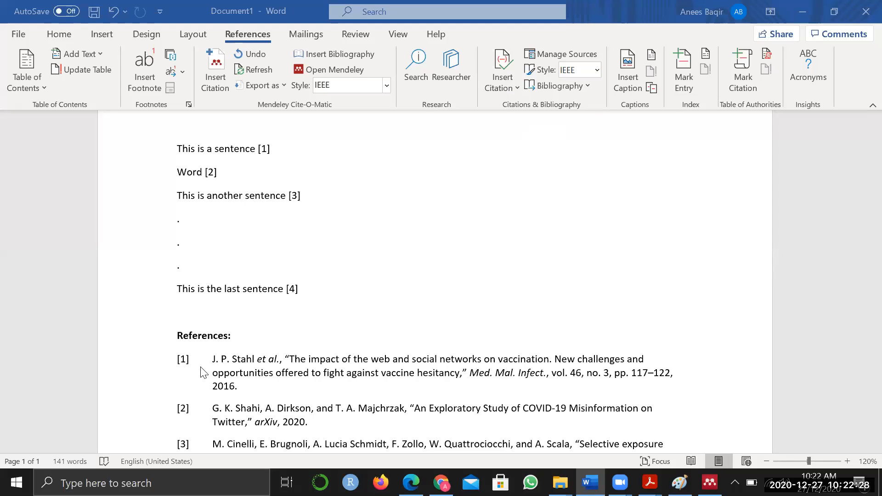
- Compare the citation after "Word" with its matching entry in the reference list
{"action": "scroll", "coordinate": [204, 373], "scroll_direction": "down", "scroll_amount": 1}
{"action": "scroll", "coordinate": [201, 372], "scroll_direction": "down", "scroll_amount": 1}
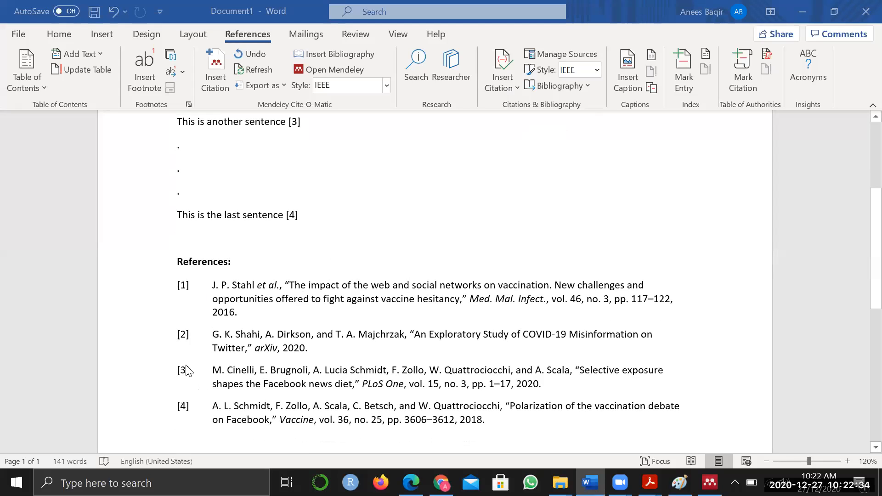
{"action": "scroll", "coordinate": [252, 133], "scroll_direction": "up", "scroll_amount": 3}
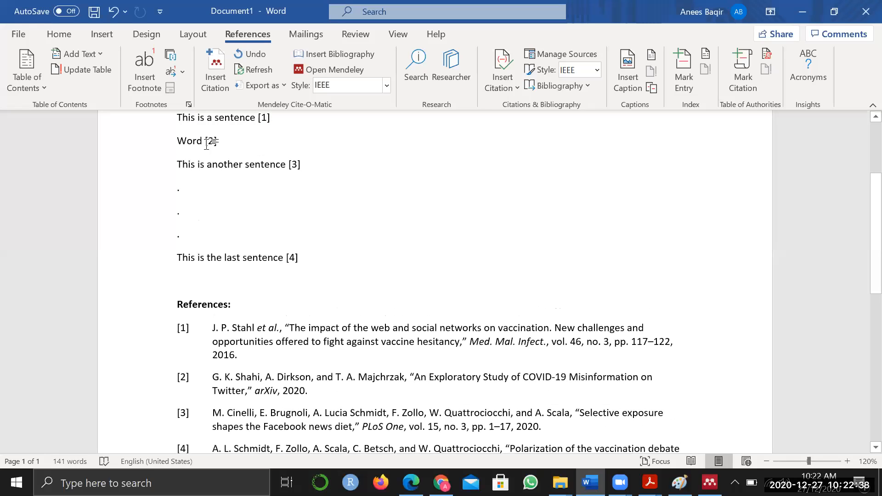
{"action": "left_click_drag", "start_coordinate": [242, 144], "coordinate": [174, 144]}
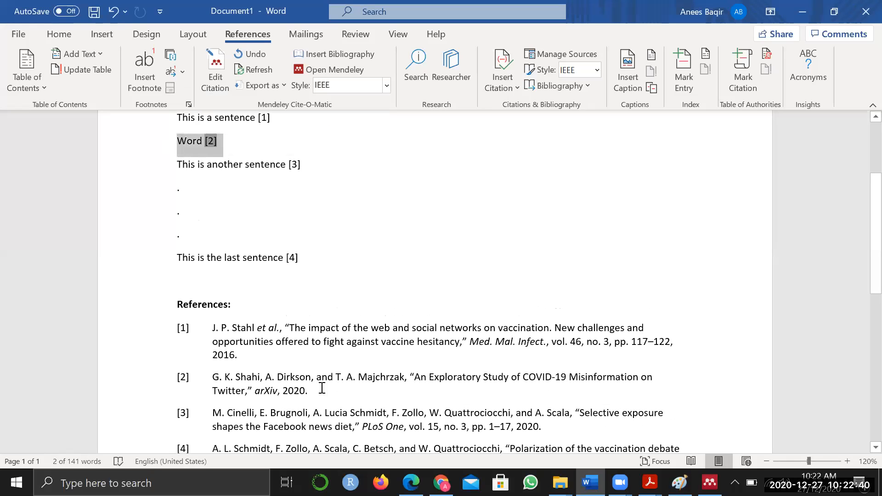
{"action": "left_click_drag", "start_coordinate": [330, 392], "coordinate": [202, 374]}
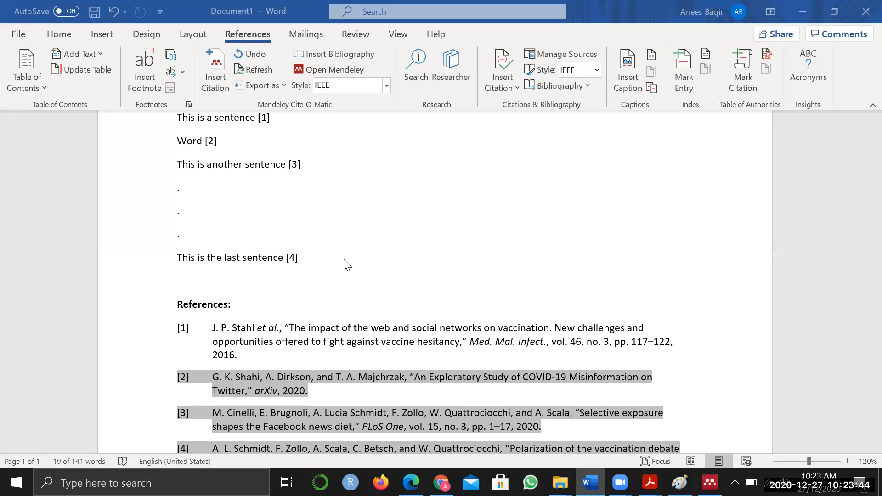
- Copy the full title of the first reference, "The impact of the web and social networks on vaccination", from the reference list
{"action": "scroll", "coordinate": [345, 265], "scroll_direction": "up", "scroll_amount": 1}
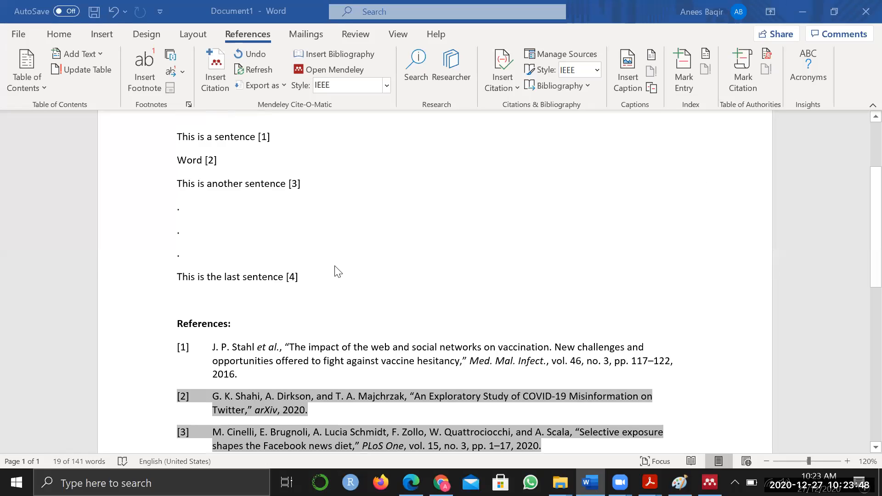
{"action": "scroll", "coordinate": [334, 270], "scroll_direction": "up", "scroll_amount": 1}
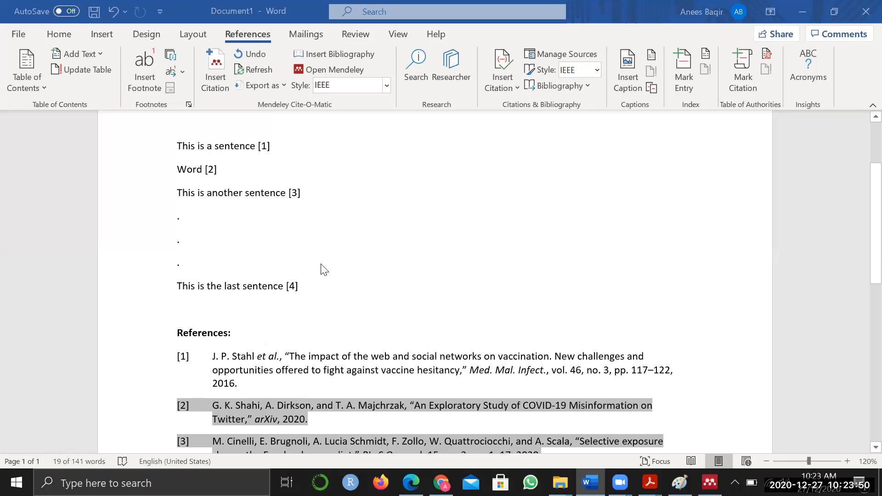
{"action": "left_click", "coordinate": [276, 146]}
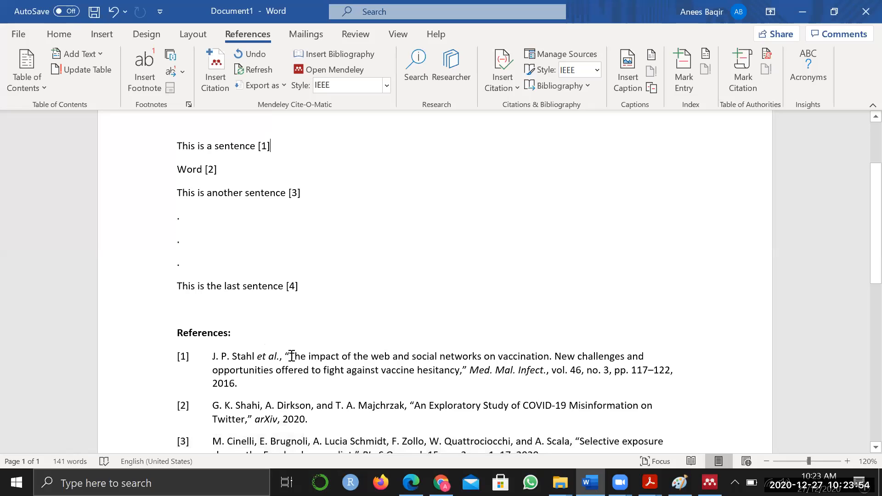
{"action": "mouse_move", "coordinate": [291, 356]}
{"action": "left_mouse_down"}
{"action": "mouse_move", "coordinate": [505, 368]}
{"action": "mouse_move", "coordinate": [450, 370]}
{"action": "mouse_move", "coordinate": [459, 371]}
{"action": "left_mouse_up"}
{"action": "key", "text": "ctrl+c"}
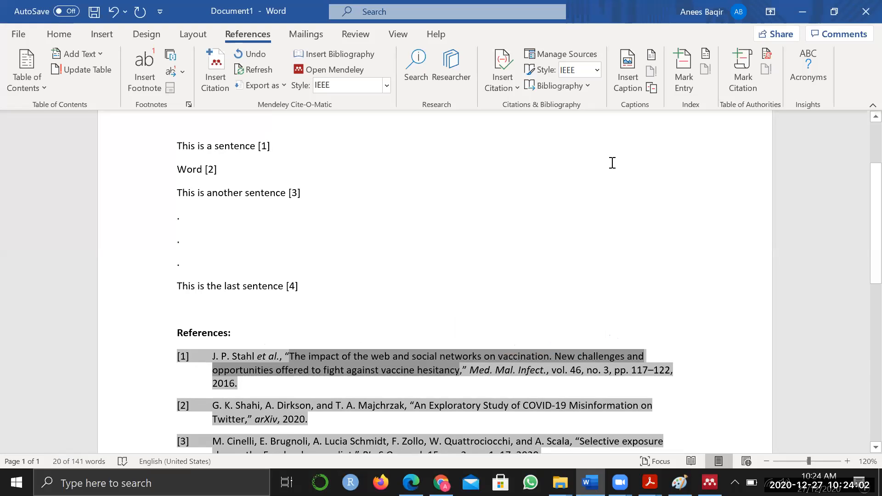
- Add a new line reading "Again" below the second dot in the Introduction
{"action": "left_click", "coordinate": [315, 239]}
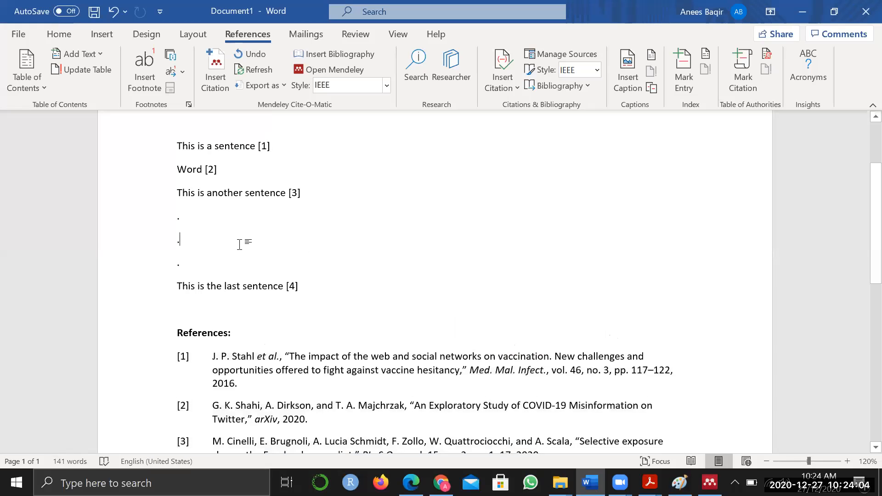
{"action": "key", "text": "Return"}
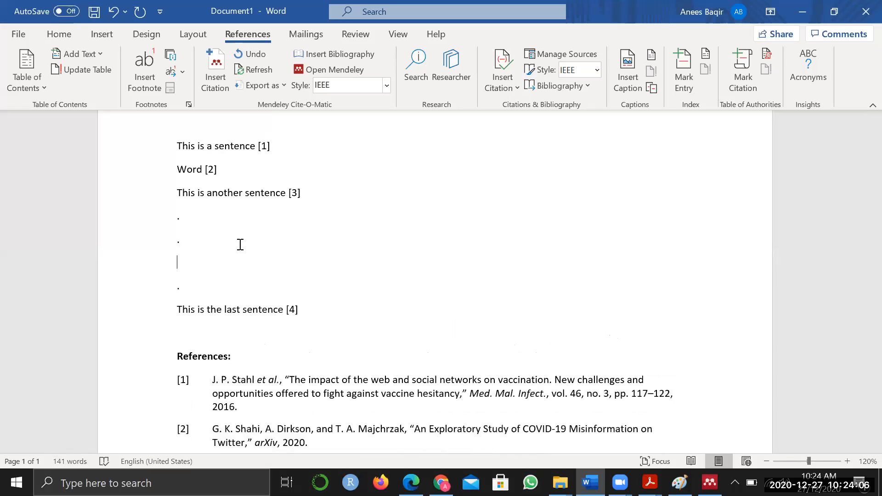
{"action": "type", "text": "Again"}
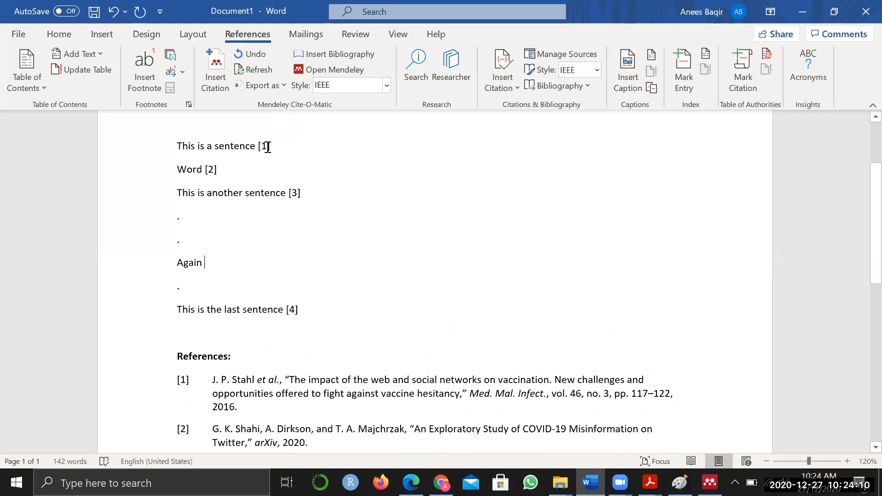
{"action": "scroll", "coordinate": [230, 269], "scroll_direction": "down", "scroll_amount": 2}
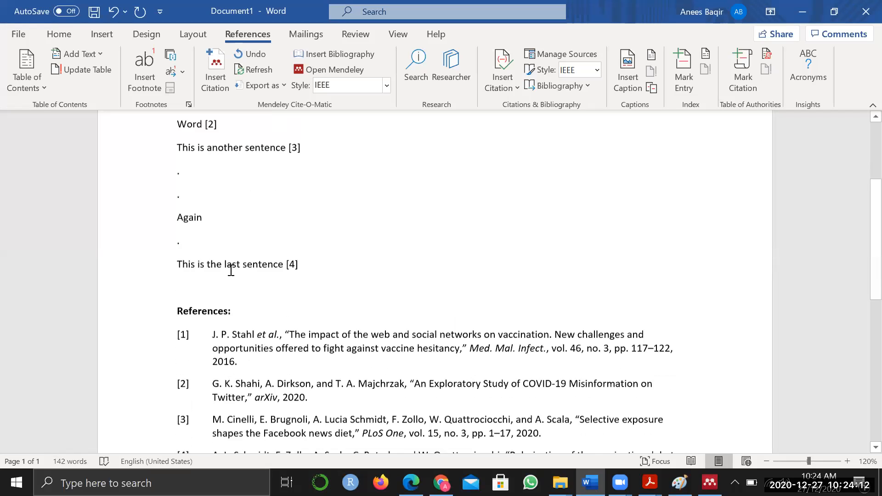
{"action": "left_click_drag", "start_coordinate": [488, 421], "coordinate": [206, 276]}
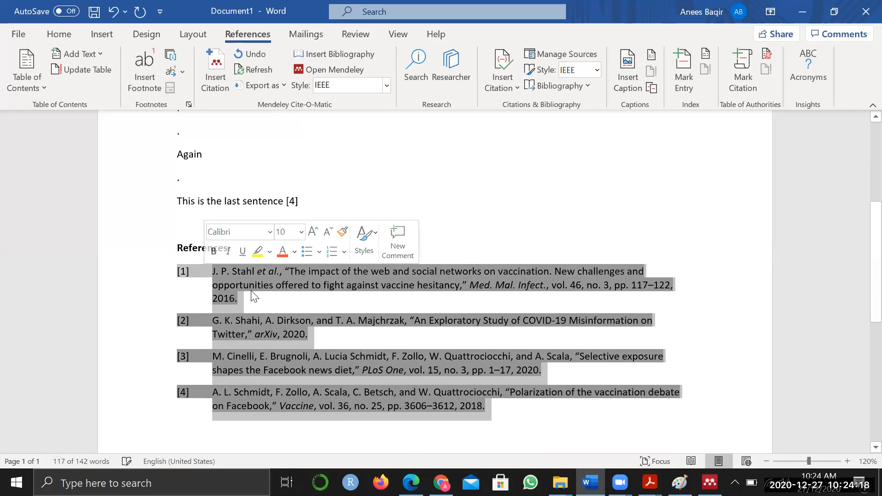
{"action": "scroll", "coordinate": [249, 301], "scroll_direction": "up", "scroll_amount": 3}
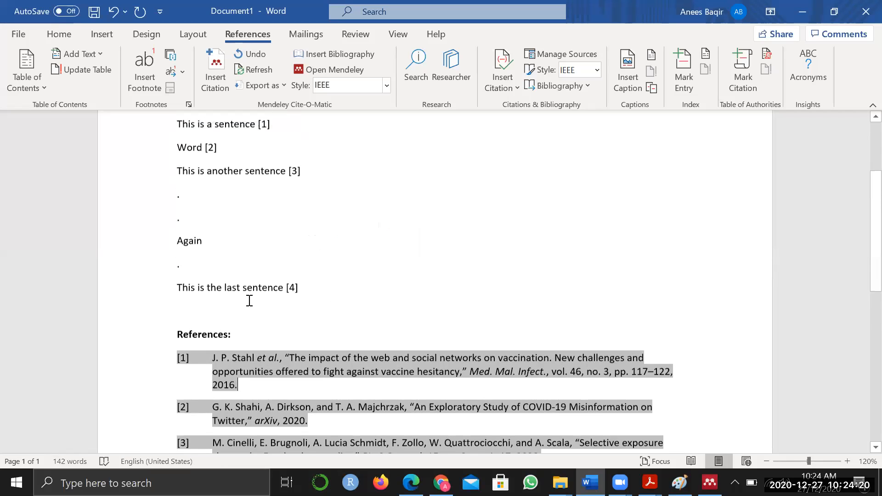
- Find "The impact of the web and social networks on vaccination" in Mendeley with the copied title and cite it after "Again"
{"action": "left_click", "coordinate": [216, 255]}
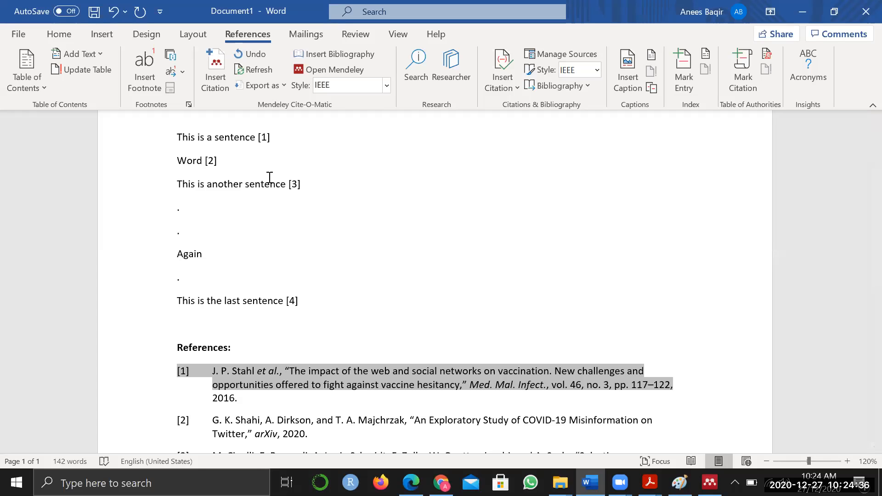
{"action": "key", "text": "alt+m"}
{"action": "left_click", "coordinate": [276, 292]}
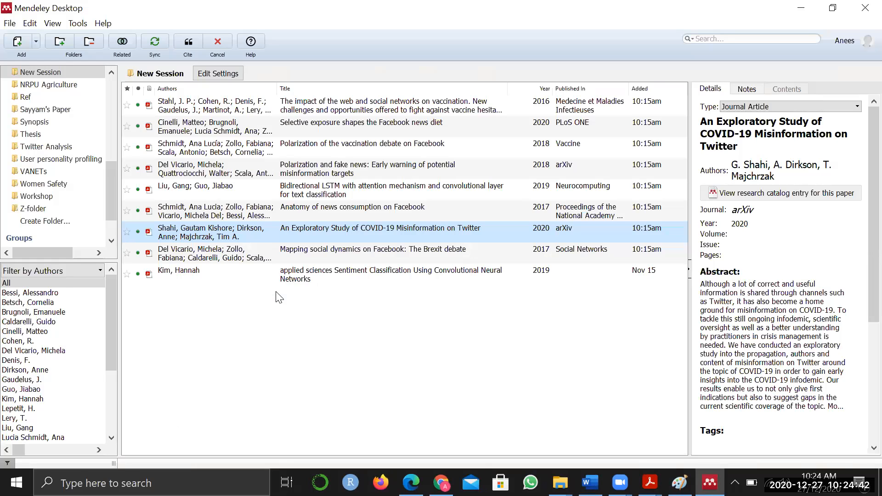
{"action": "key", "text": "ctrl+f"}
{"action": "key", "text": "ctrl+v"}
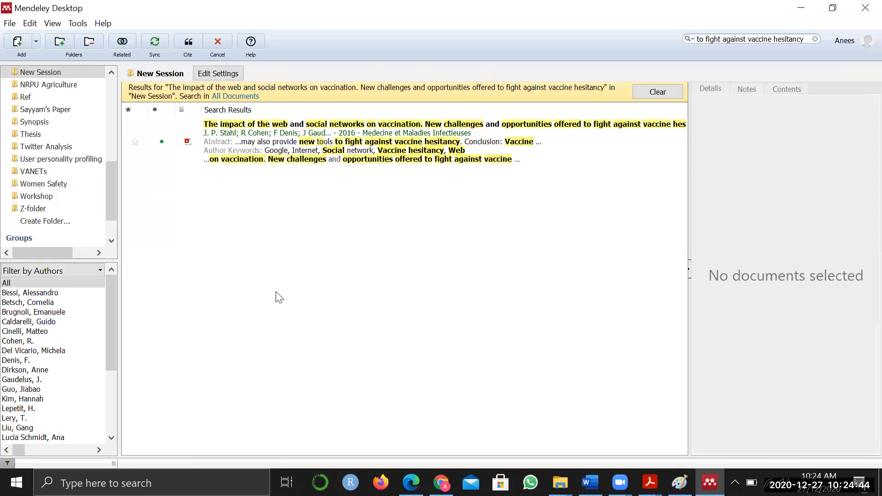
{"action": "left_click", "coordinate": [342, 144]}
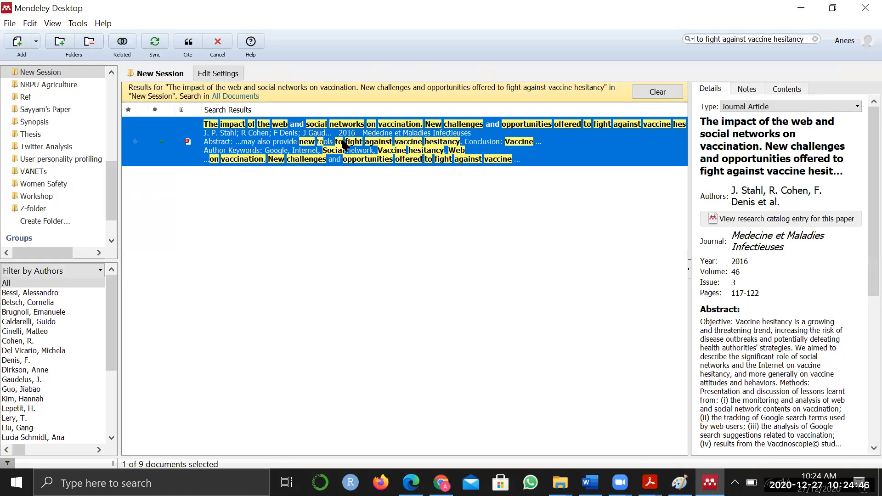
{"action": "left_click", "coordinate": [190, 41]}
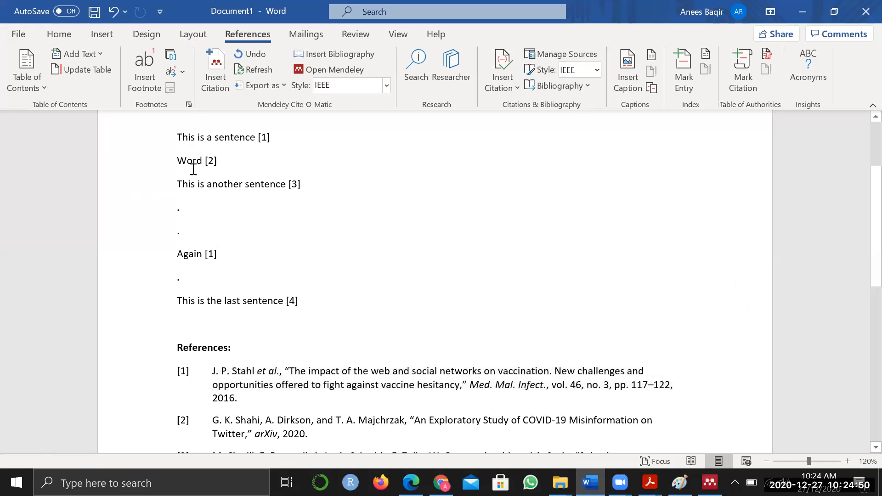
- Compare the citations after "This is a sentence" and "Again", and undo the one after "Again"
{"action": "left_click", "coordinate": [264, 137]}
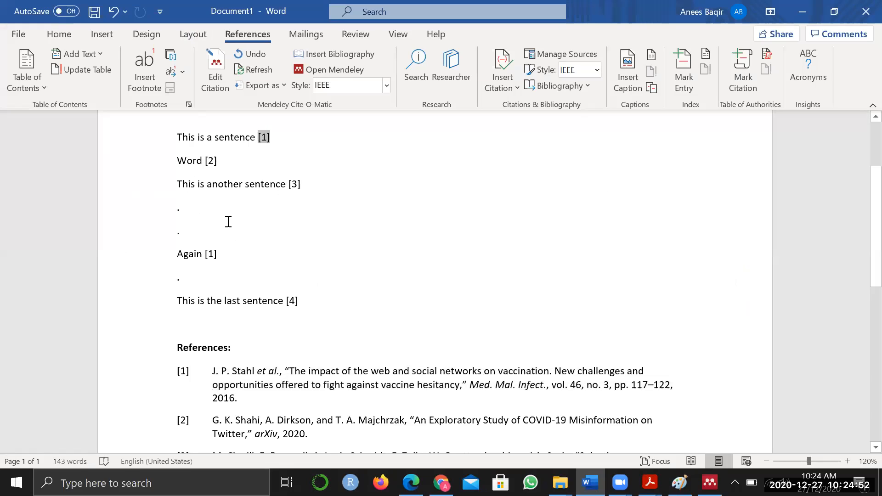
{"action": "left_click", "coordinate": [214, 254]}
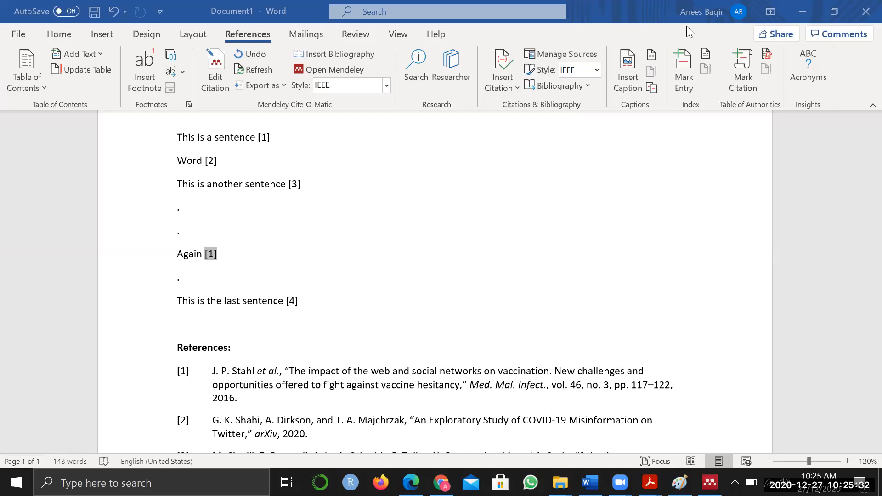
{"action": "key", "text": "ctrl+z"}
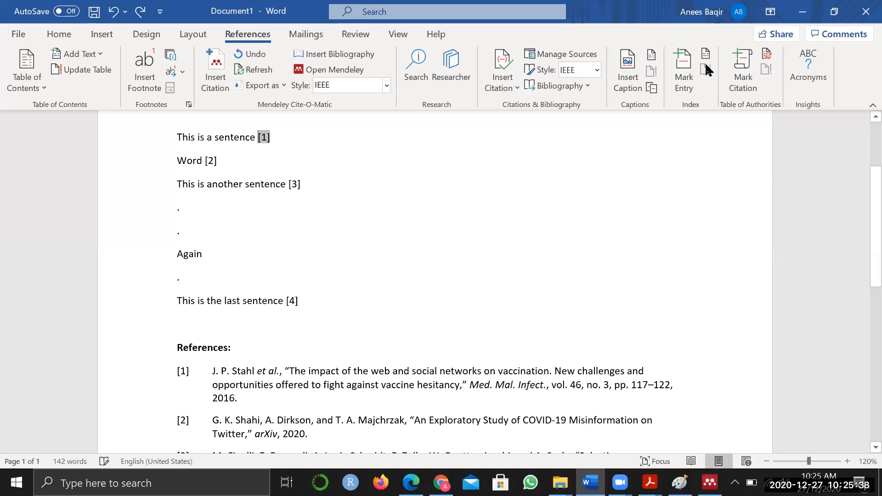
- Add a full stop after the citation in "This is a sentence" and place the cursor after "Again"
{"action": "left_click", "coordinate": [285, 135]}
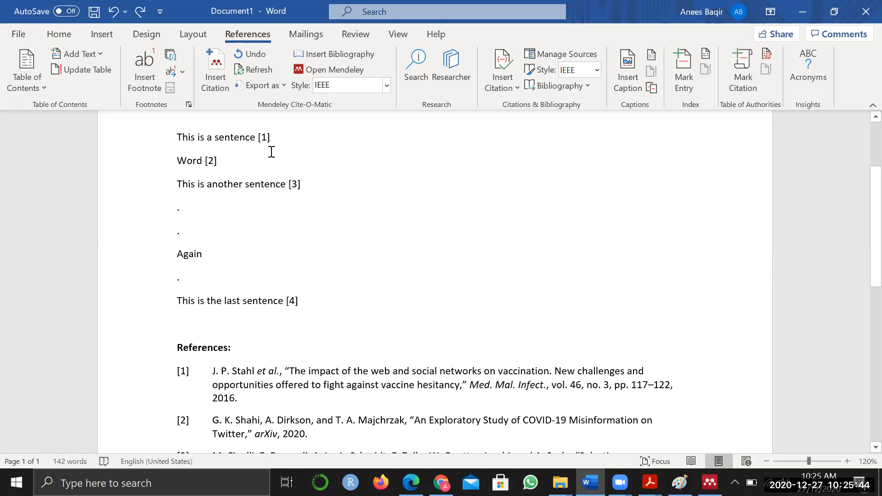
{"action": "type", "text": "."}
{"action": "left_click", "coordinate": [215, 258]}
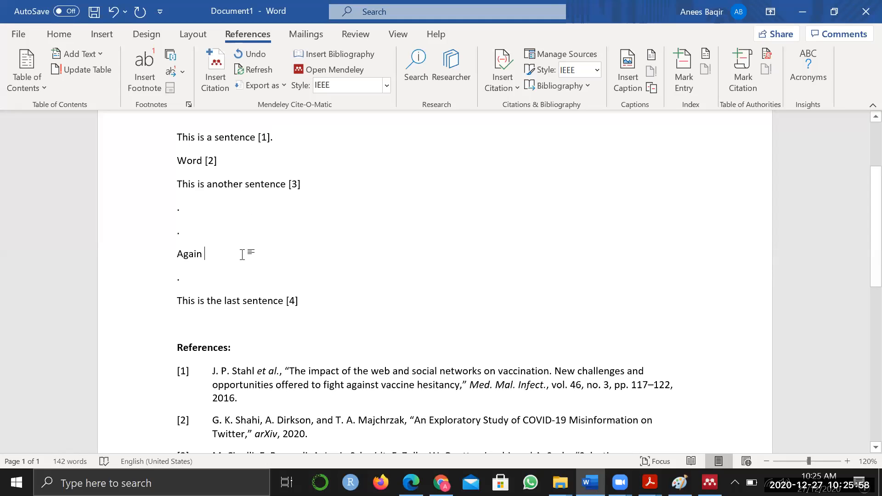
- Cite "The impact of the web and social networks on vaccination" from the Mendeley library after "Again"
{"action": "left_click_drag", "start_coordinate": [179, 254], "coordinate": [208, 260]}
{"action": "left_click", "coordinate": [226, 256]}
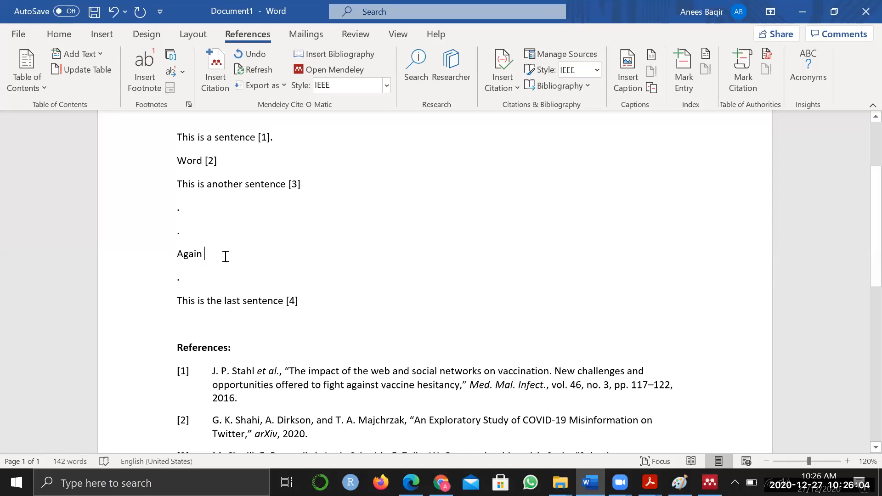
{"action": "key", "text": "alt+m"}
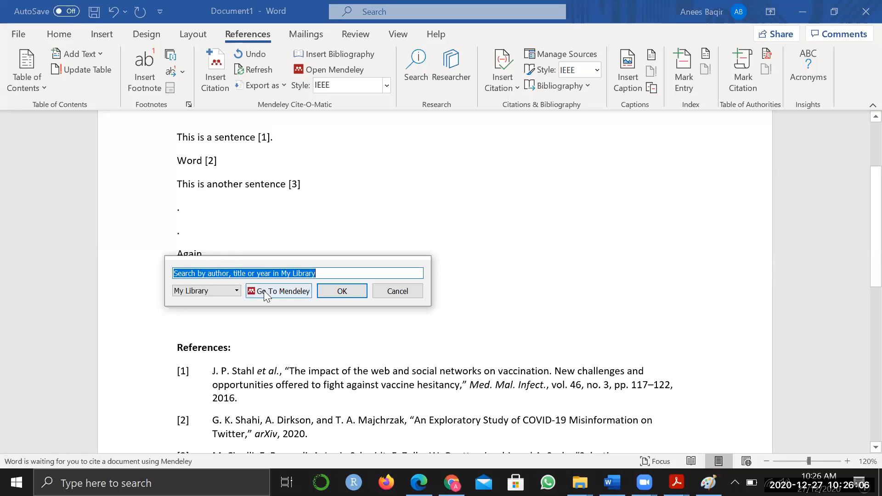
{"action": "left_click", "coordinate": [264, 291]}
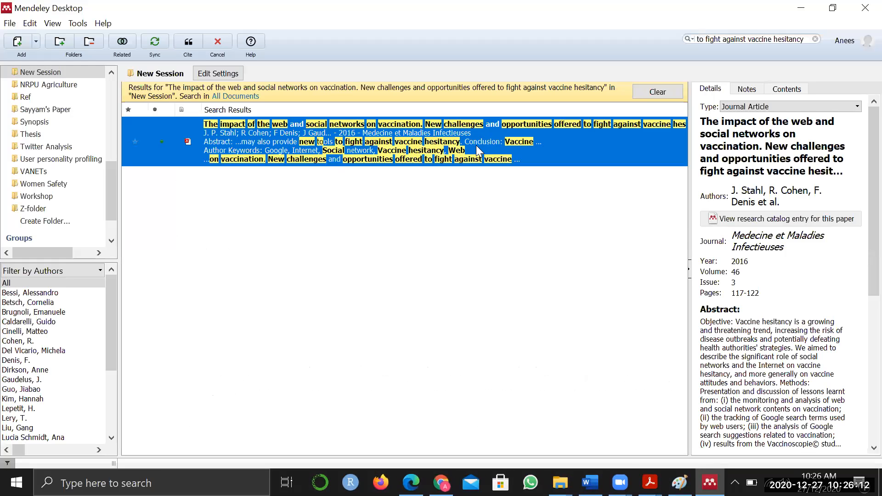
{"action": "left_click", "coordinate": [815, 38]}
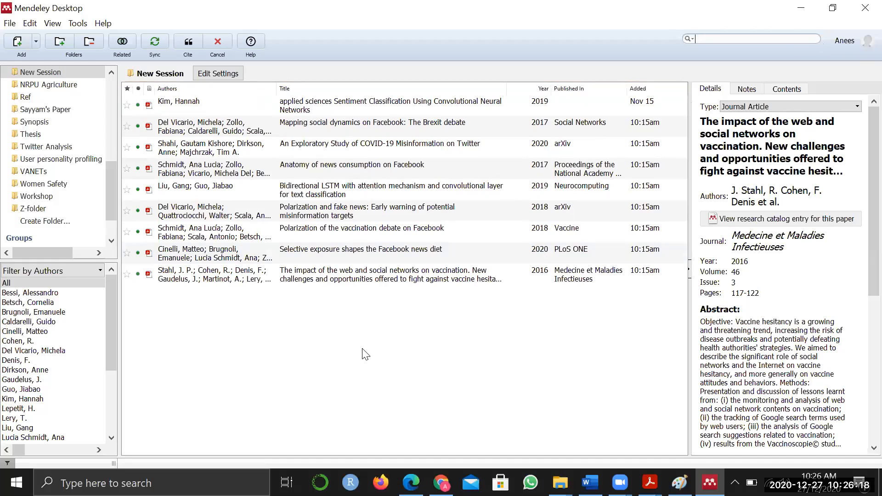
{"action": "left_click", "coordinate": [380, 279]}
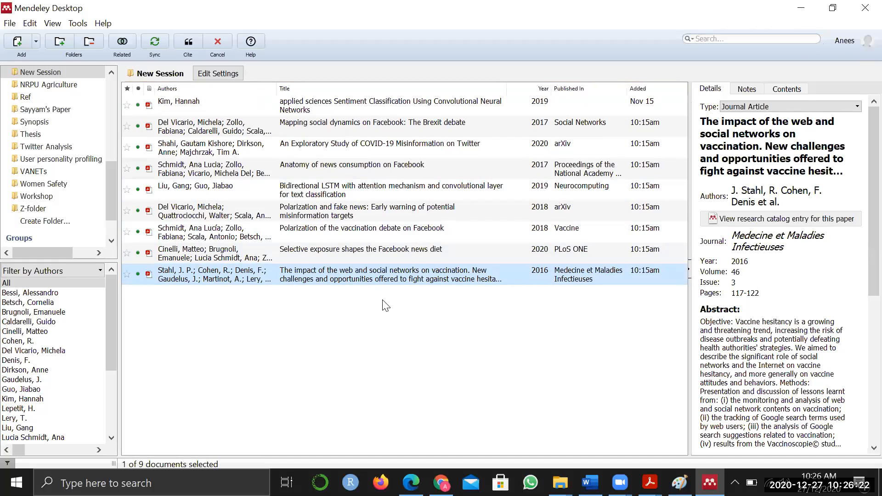
{"action": "left_click", "coordinate": [188, 41]}
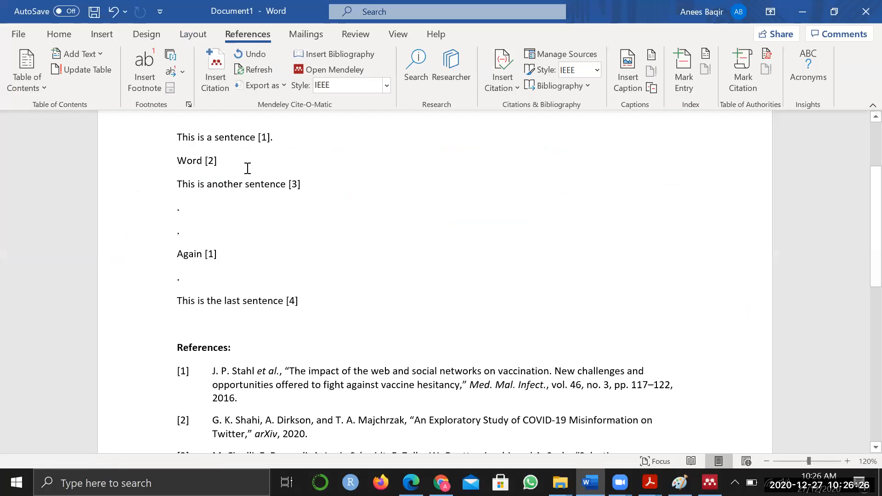
- Compare the citations after "This is a sentence" and "Again", and review the entries under References
{"action": "left_click", "coordinate": [274, 138]}
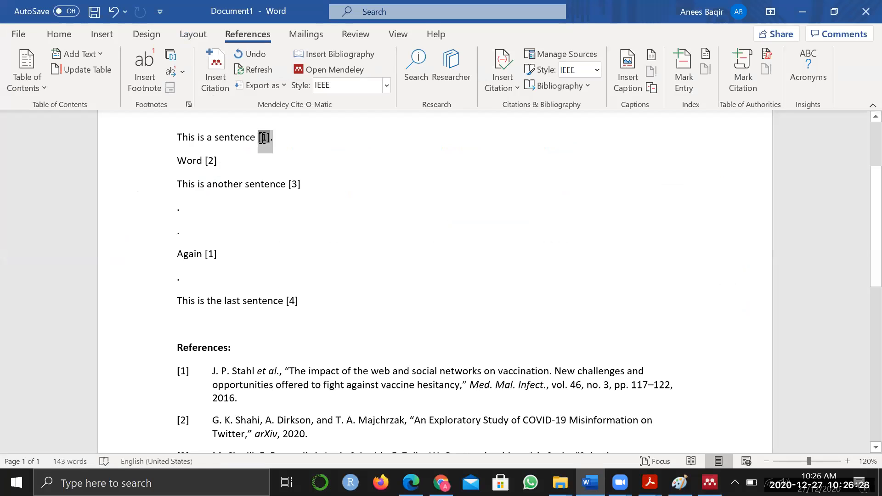
{"action": "left_click", "coordinate": [208, 256]}
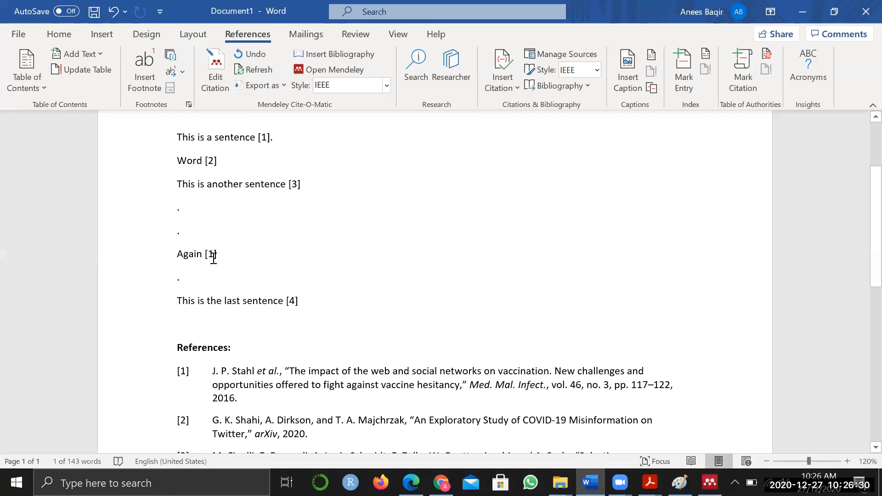
{"action": "left_click", "coordinate": [242, 266]}
{"action": "scroll", "coordinate": [242, 265], "scroll_direction": "down", "scroll_amount": 3}
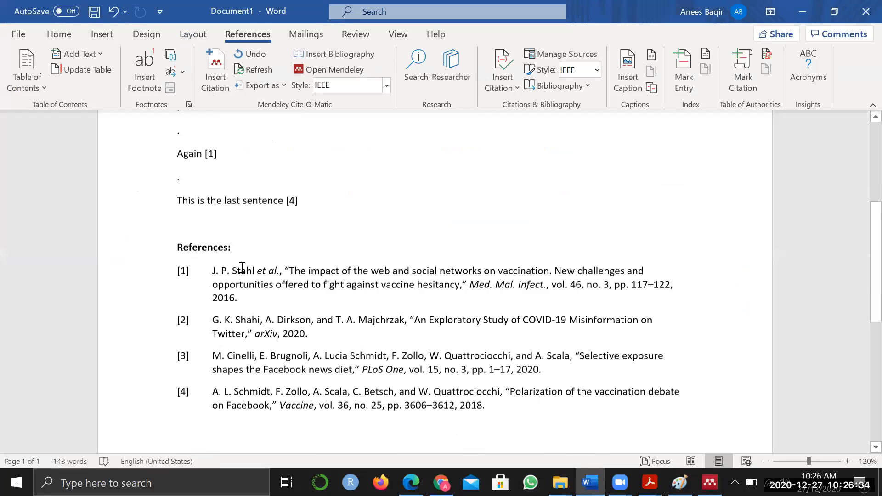
{"action": "left_click_drag", "start_coordinate": [504, 398], "coordinate": [213, 250]}
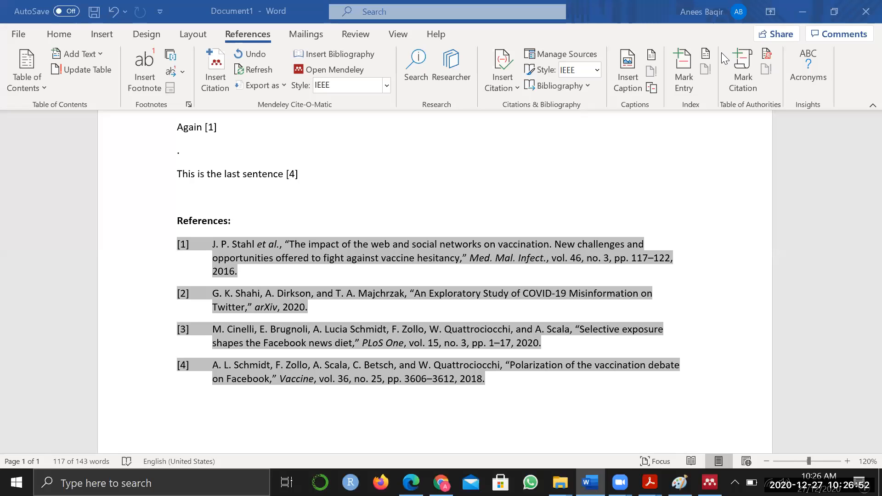
{"action": "scroll", "coordinate": [290, 199], "scroll_direction": "up", "scroll_amount": 5}
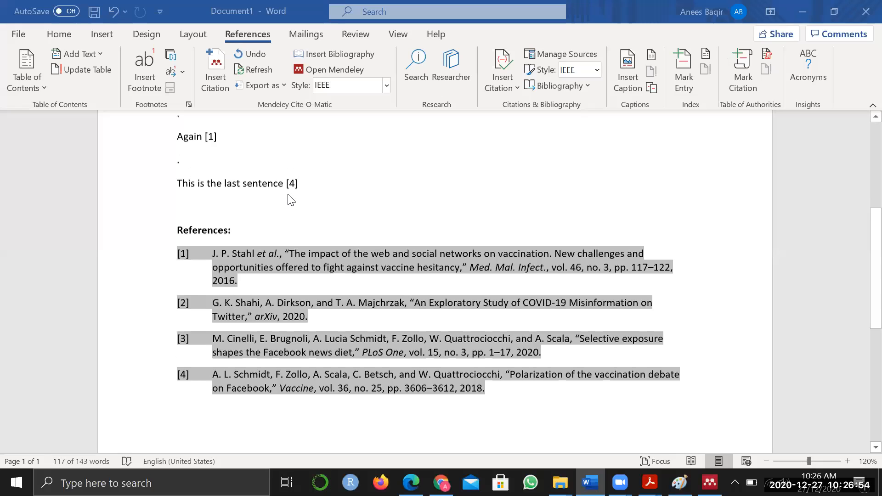
{"action": "scroll", "coordinate": [291, 198], "scroll_direction": "up", "scroll_amount": 2}
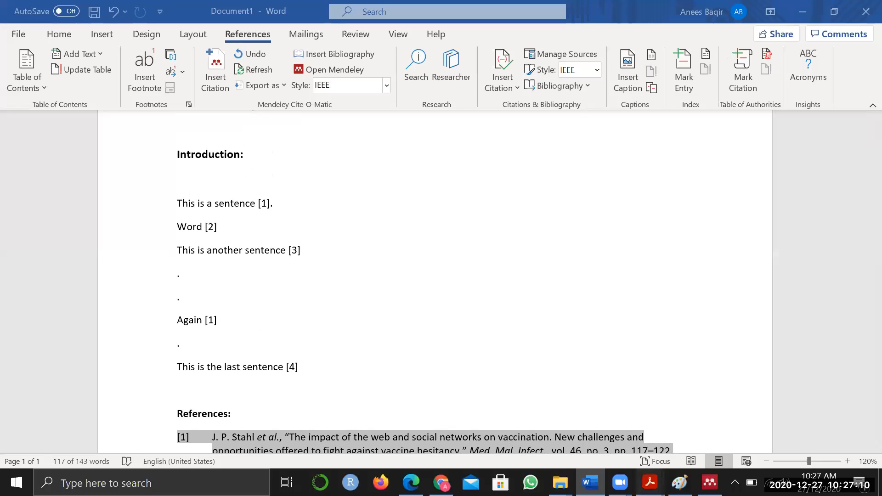
- Switch to applsci-10-05715 (2).pdf in Acrobat Reader and set the zoom to 100%
{"action": "mouse_move", "coordinate": [650, 482]}
{"action": "left_click", "coordinate": [696, 448]}
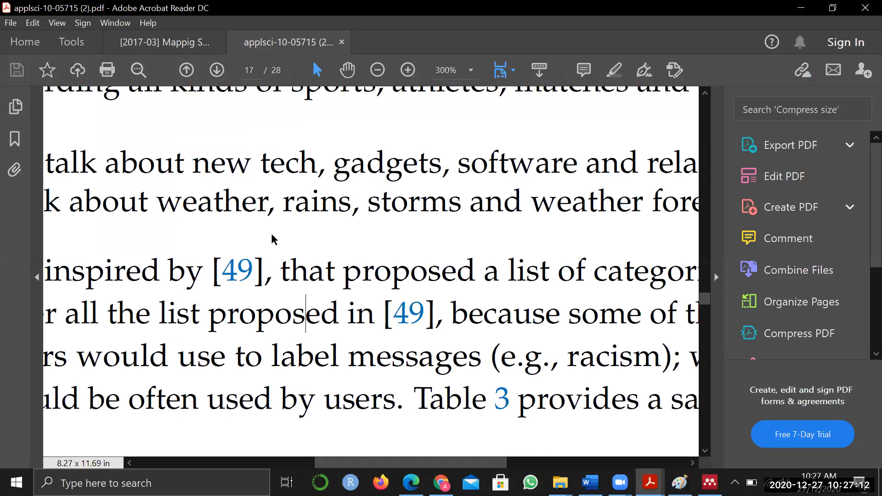
{"action": "scroll", "coordinate": [188, 299], "scroll_direction": "left", "scroll_amount": 5}
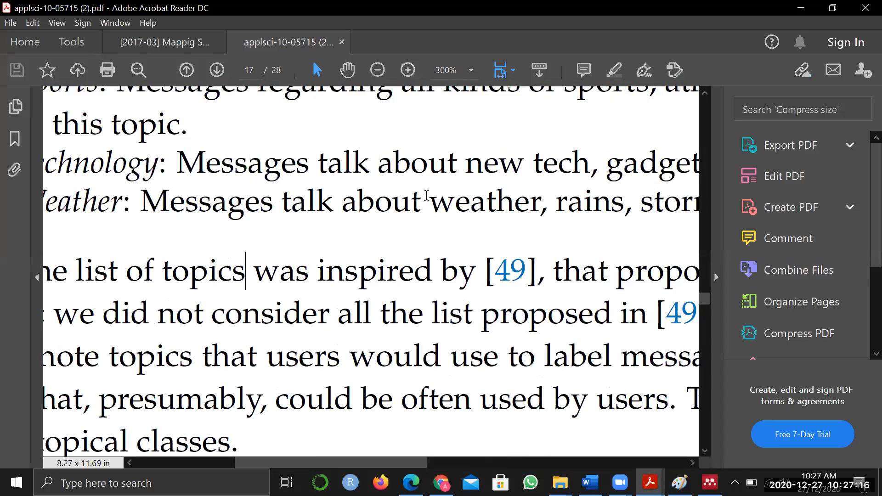
{"action": "scroll", "coordinate": [300, 258], "scroll_direction": "down", "scroll_amount": 3}
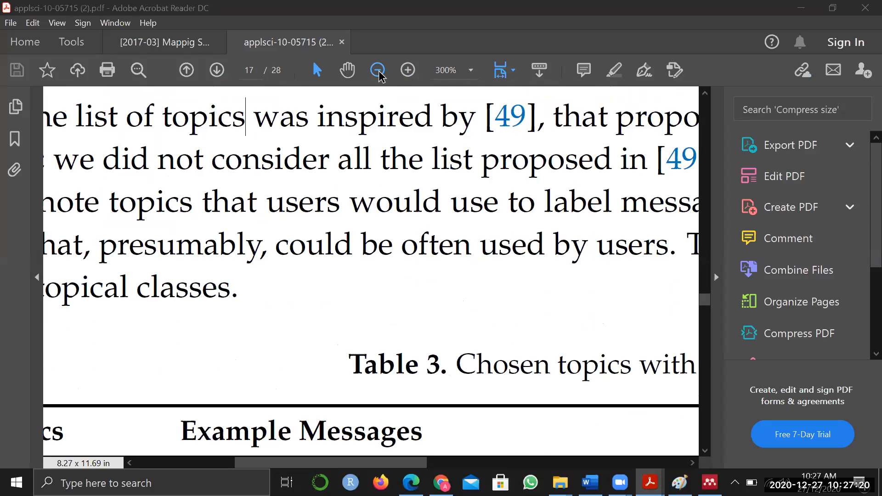
{"action": "left_click", "coordinate": [471, 72]}
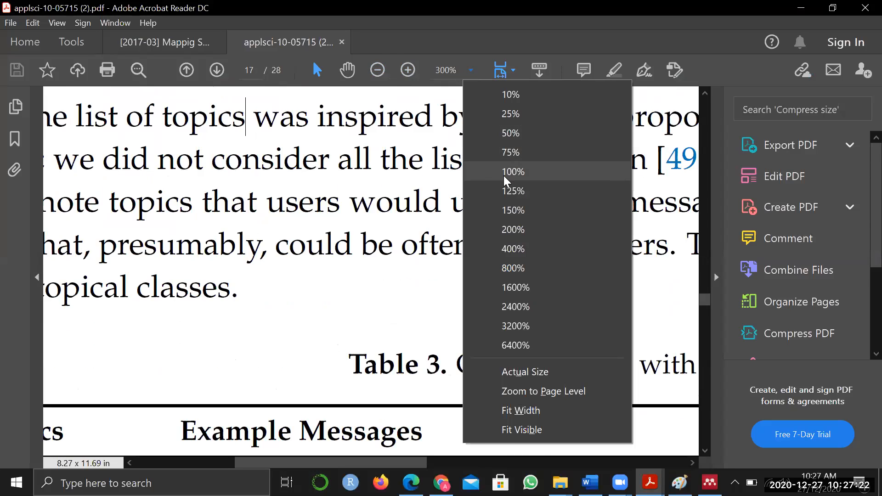
{"action": "left_click", "coordinate": [506, 175]}
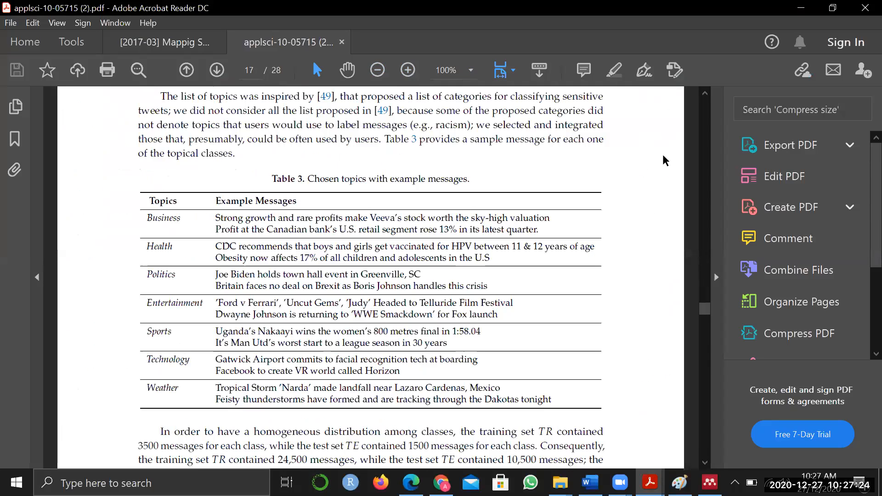
- Go back to page 6 of the paper and examine the related-work paragraphs around citation [33]
{"action": "scroll", "coordinate": [665, 161], "scroll_direction": "up", "scroll_amount": 3}
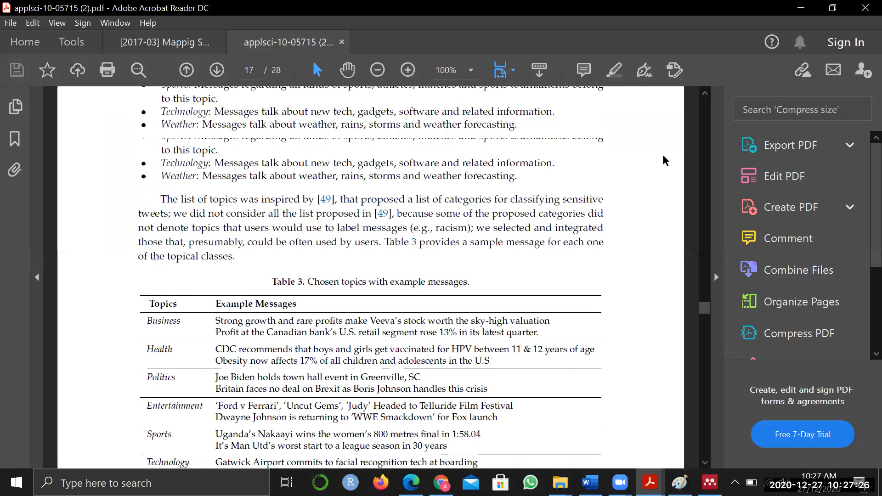
{"action": "scroll", "coordinate": [665, 161], "scroll_direction": "up", "scroll_amount": 20}
{"action": "scroll", "coordinate": [665, 160], "scroll_direction": "up", "scroll_amount": 5}
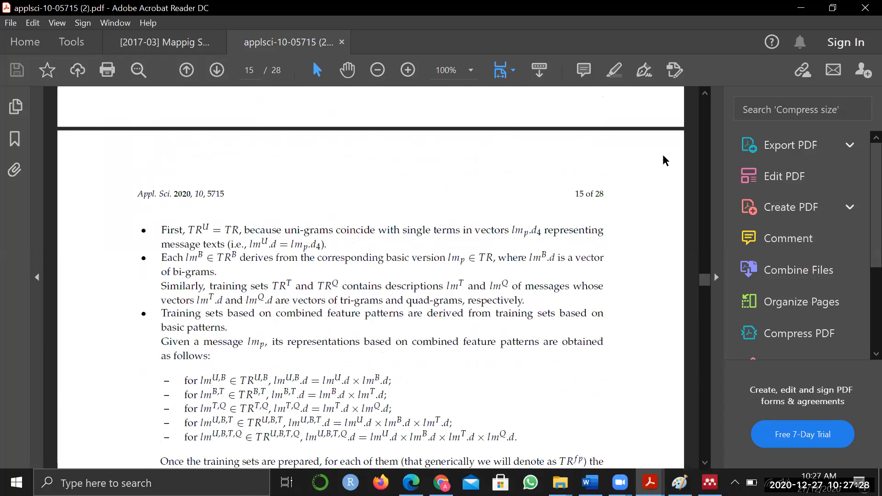
{"action": "scroll", "coordinate": [665, 161], "scroll_direction": "up", "scroll_amount": 20}
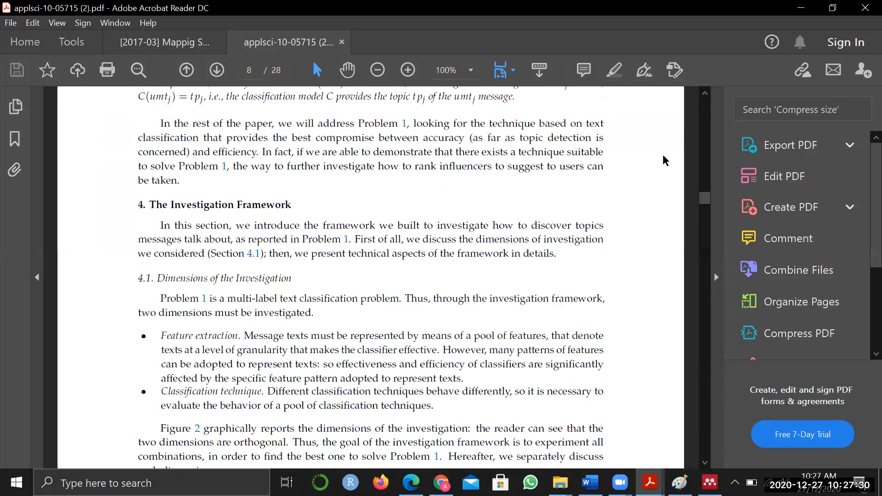
{"action": "scroll", "coordinate": [625, 141], "scroll_direction": "up", "scroll_amount": 5}
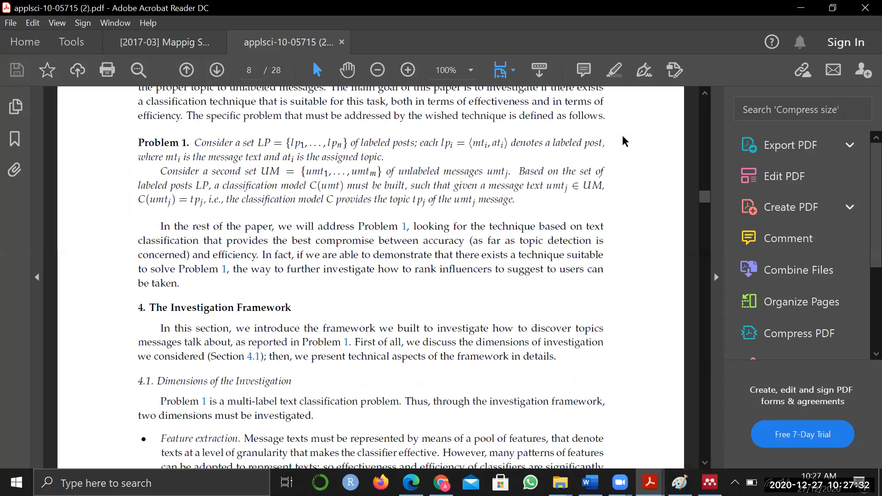
{"action": "scroll", "coordinate": [591, 178], "scroll_direction": "up", "scroll_amount": 20}
{"action": "scroll", "coordinate": [590, 174], "scroll_direction": "up", "scroll_amount": 20}
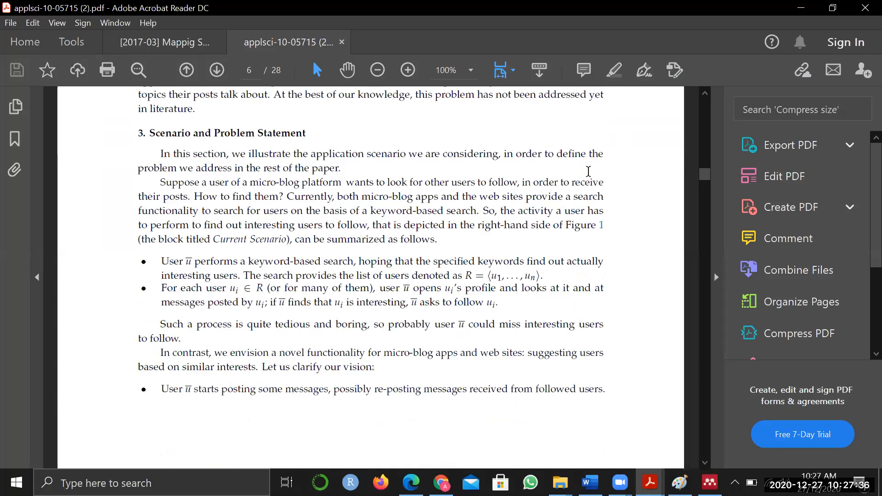
{"action": "scroll", "coordinate": [588, 172], "scroll_direction": "up", "scroll_amount": 20}
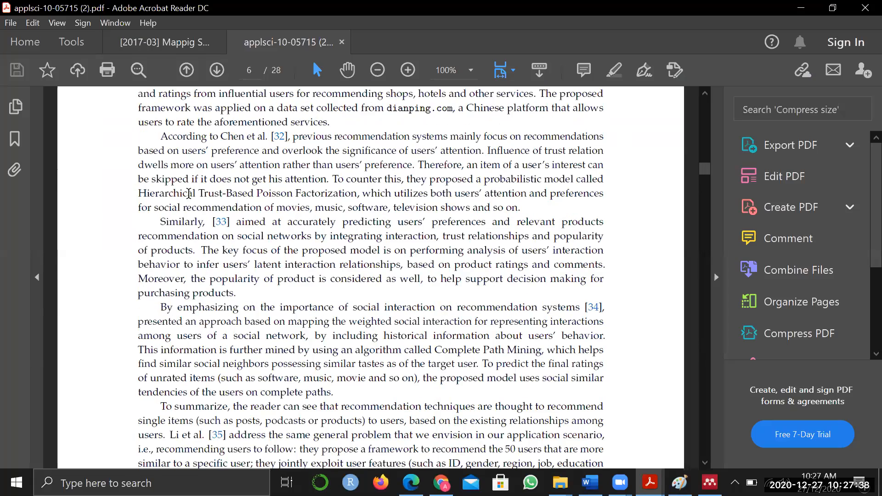
{"action": "scroll", "coordinate": [236, 221], "scroll_direction": "up", "scroll_amount": 1}
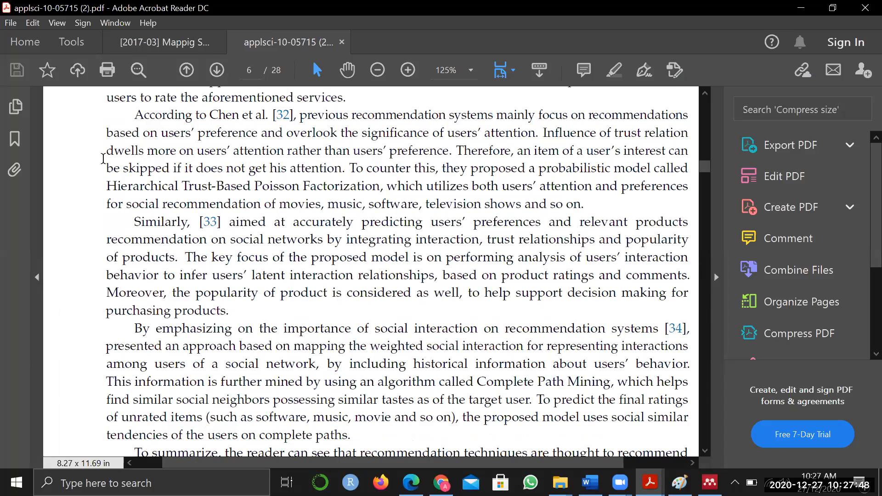
{"action": "left_click_drag", "start_coordinate": [289, 301], "coordinate": [107, 166]}
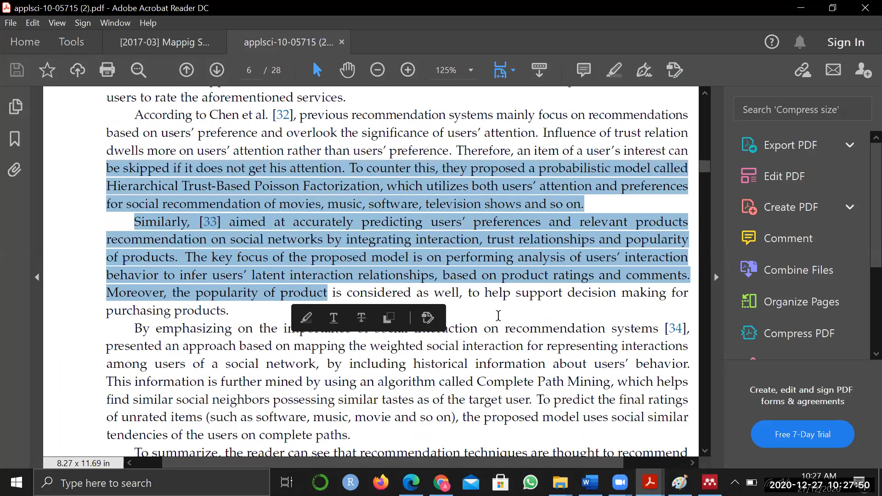
{"action": "left_click", "coordinate": [499, 315]}
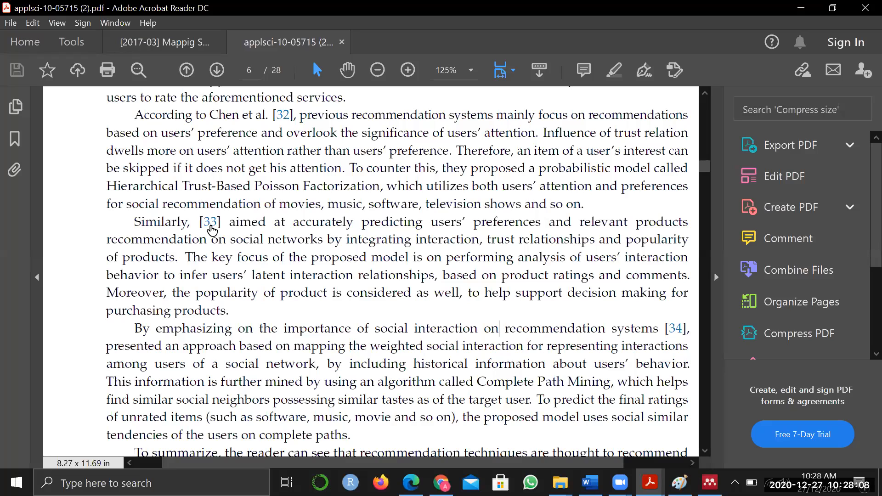
- Follow citation [33] to the reference list and copy the text of entry 33 without its CrossRef link
{"action": "left_click", "coordinate": [210, 223]}
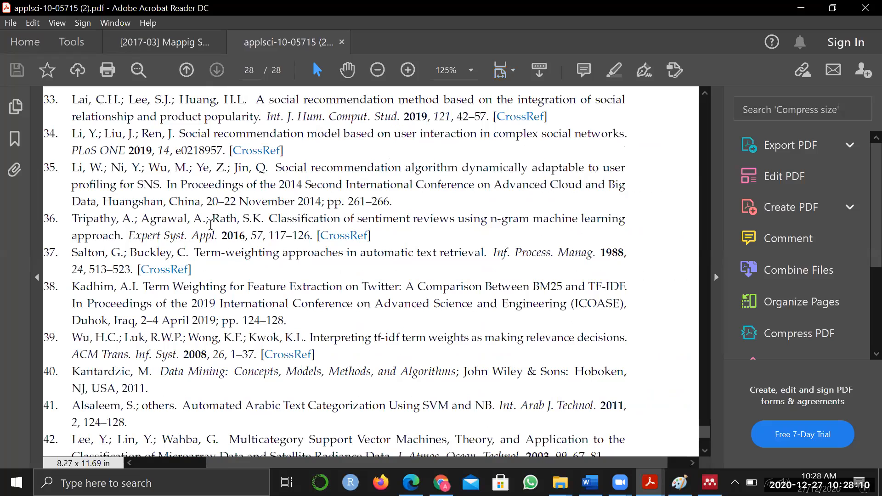
{"action": "left_click_drag", "start_coordinate": [219, 472], "coordinate": [193, 472]}
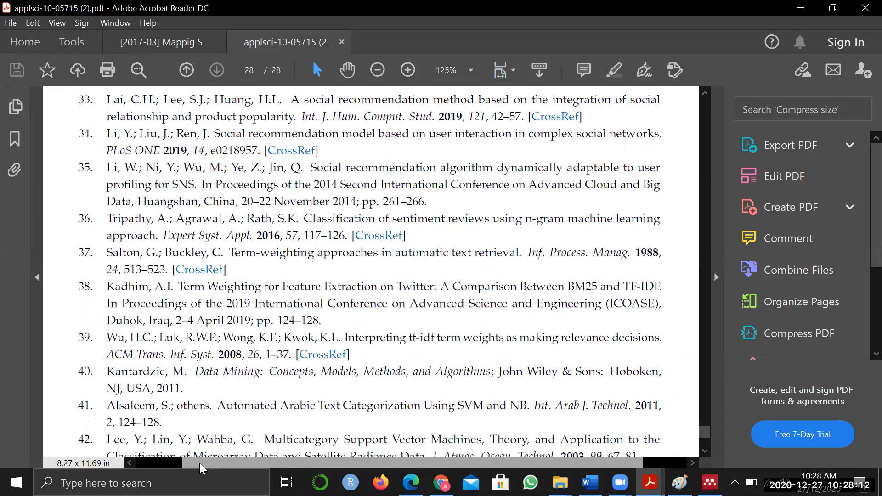
{"action": "scroll", "coordinate": [171, 223], "scroll_direction": "up", "scroll_amount": 2}
{"action": "left_click_drag", "start_coordinate": [107, 151], "coordinate": [524, 166]}
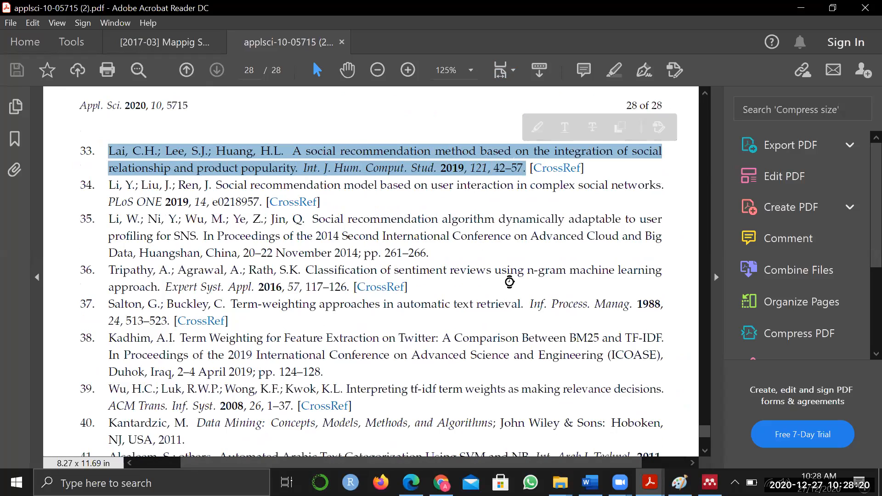
- Switch to Chrome, open Google Scholar in a new tab and search for the copied reference
{"action": "left_click", "coordinate": [441, 482]}
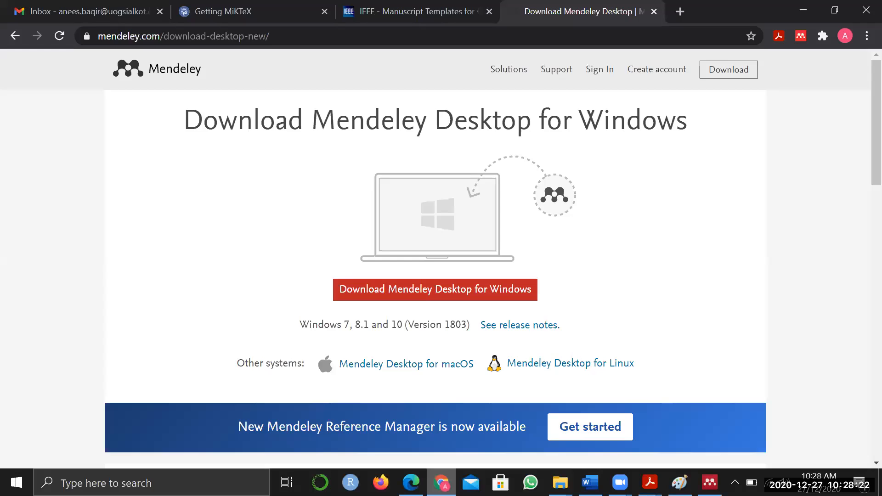
{"action": "key", "text": "ctrl+t"}
{"action": "type", "text": "s"}
{"action": "key", "text": "Return"}
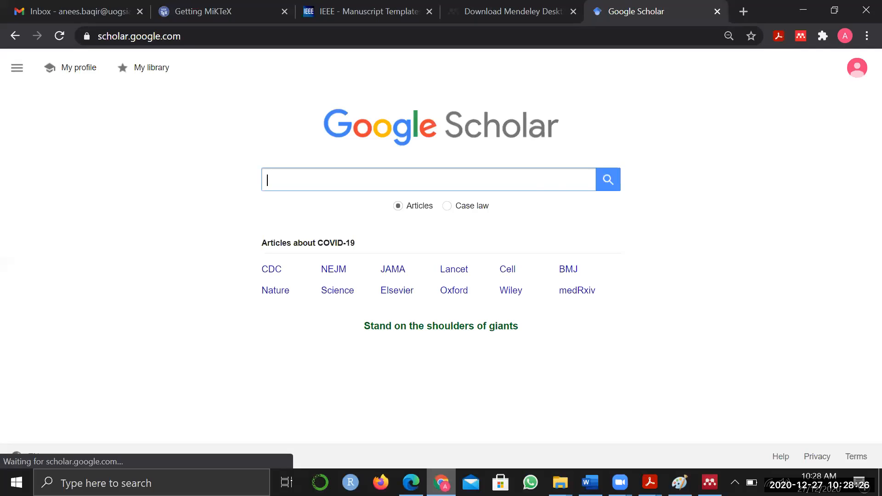
{"action": "type", "text": "Lai, C.H.; Lee, S.J.; Huang, H.L. A social recommendation method based on the integration of social relationship and product popularity. Int. J. Hum. Comput. Stud. 2019, 121, 42-57"}
{"action": "key", "text": "Return"}
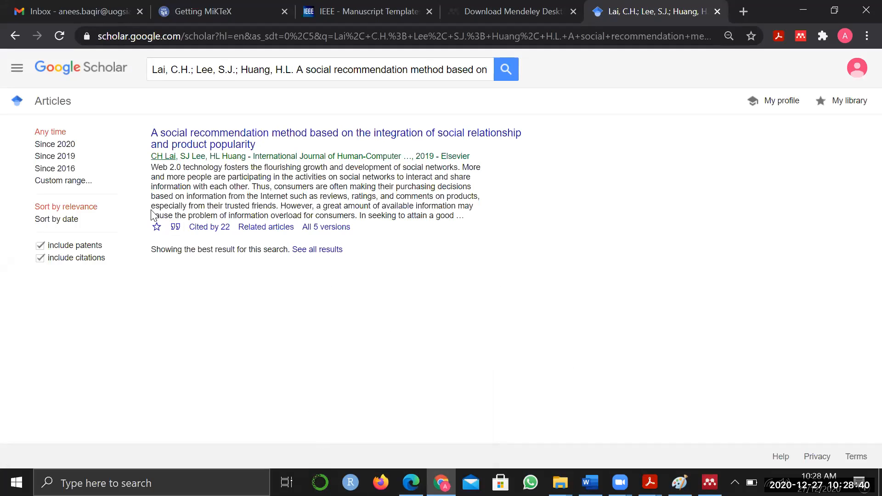
- Open the BibTeX citation of "A social recommendation method based on the integration of social relationship and product popularity" in a new tab
{"action": "left_click", "coordinate": [175, 228]}
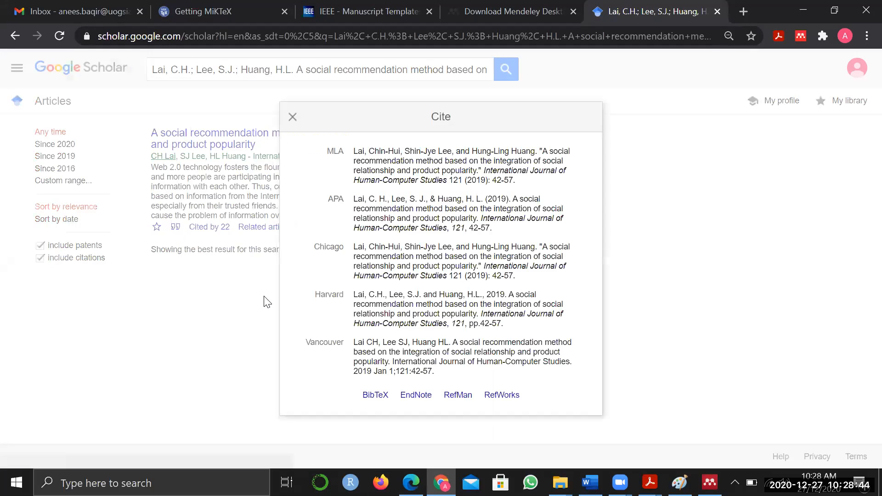
{"action": "middle_click", "coordinate": [378, 398]}
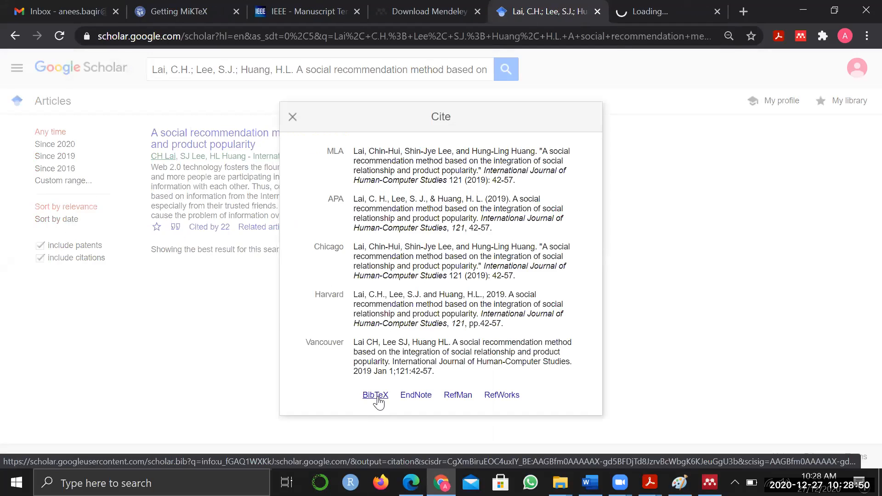
{"action": "key", "text": "ctrl+Tab"}
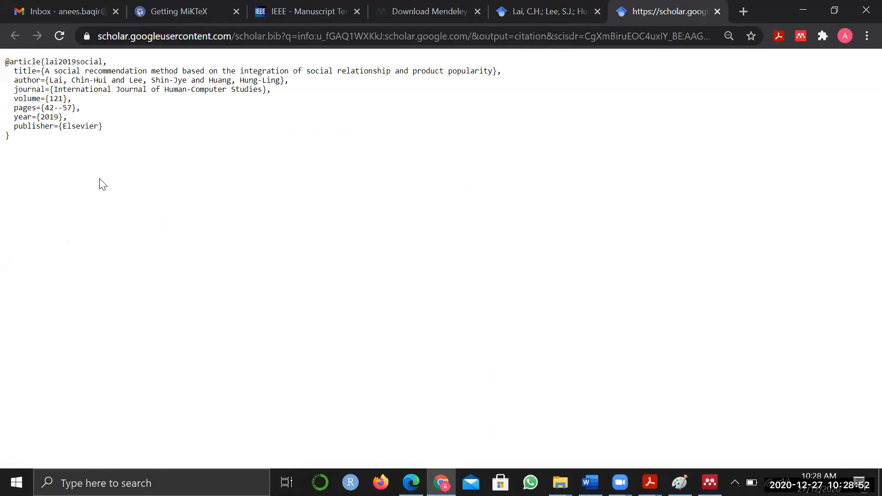
- Copy the whole BibTeX entry of the social recommendation paper and paste it into a new Notepad document
{"action": "key", "text": "ctrl+a"}
{"action": "key", "text": "ctrl+c"}
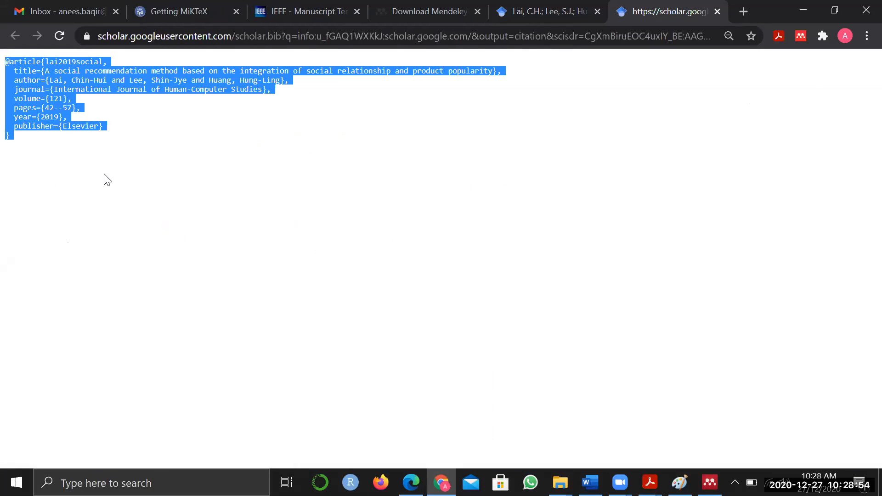
{"action": "key", "text": "super"}
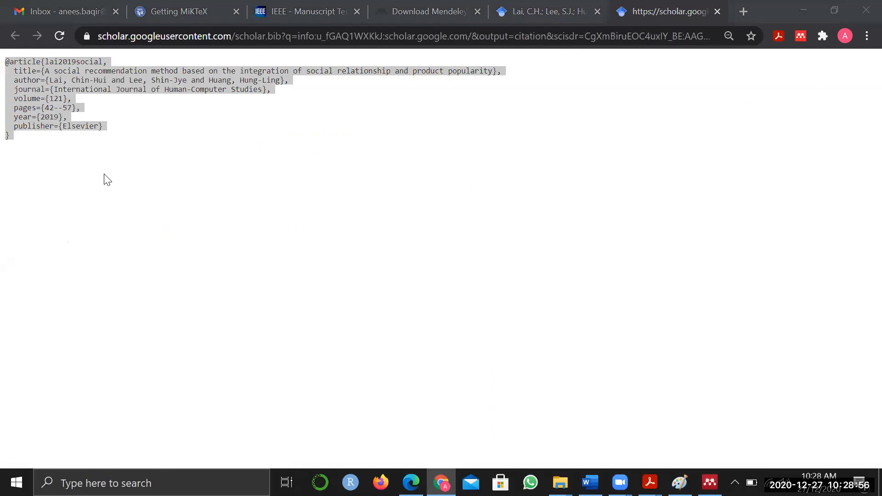
{"action": "type", "text": "note"}
{"action": "key", "text": "Return"}
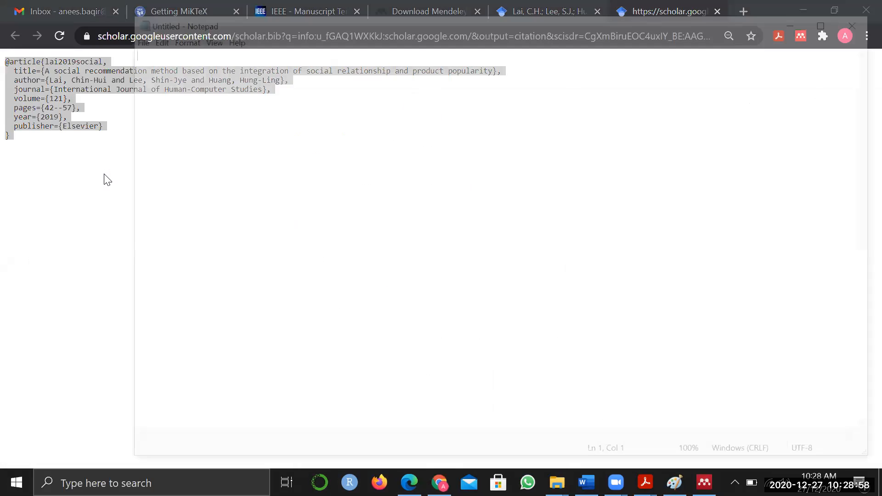
{"action": "key", "text": "ctrl+v"}
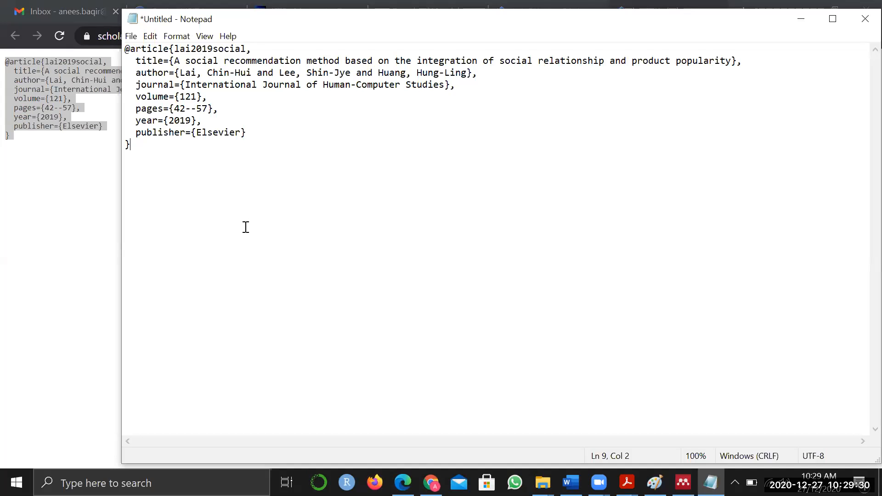
- Add two blank lines after the entry, save the text file on the Desktop as references, and close it
{"action": "key", "text": "Return"}
{"action": "key", "text": "Return"}
{"action": "key", "text": "ctrl+s"}
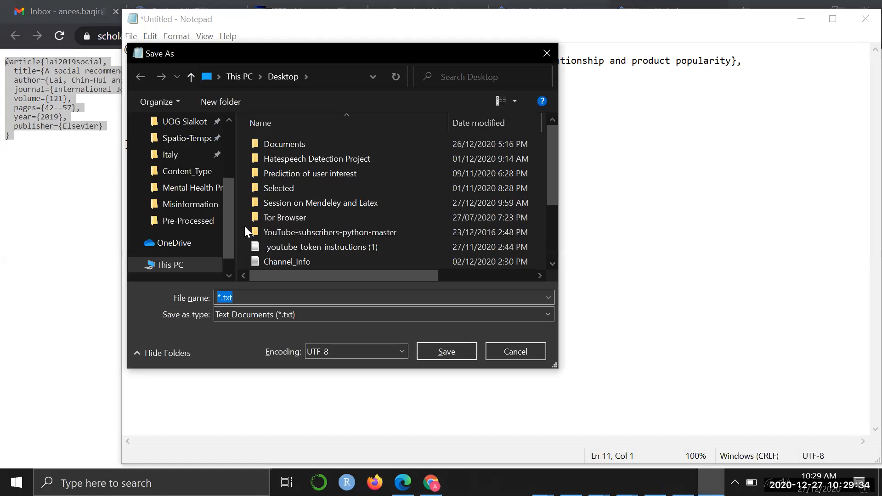
{"action": "type", "text": "references"}
{"action": "left_click", "coordinate": [433, 349]}
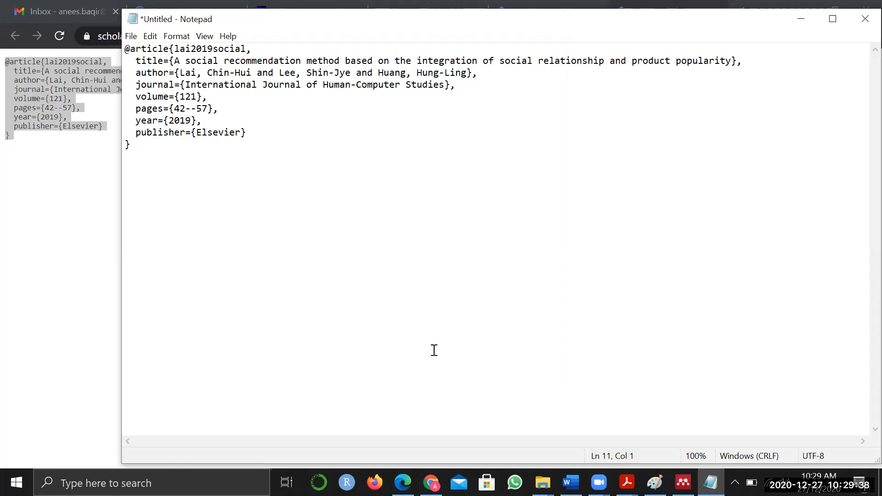
{"action": "left_click", "coordinate": [528, 98]}
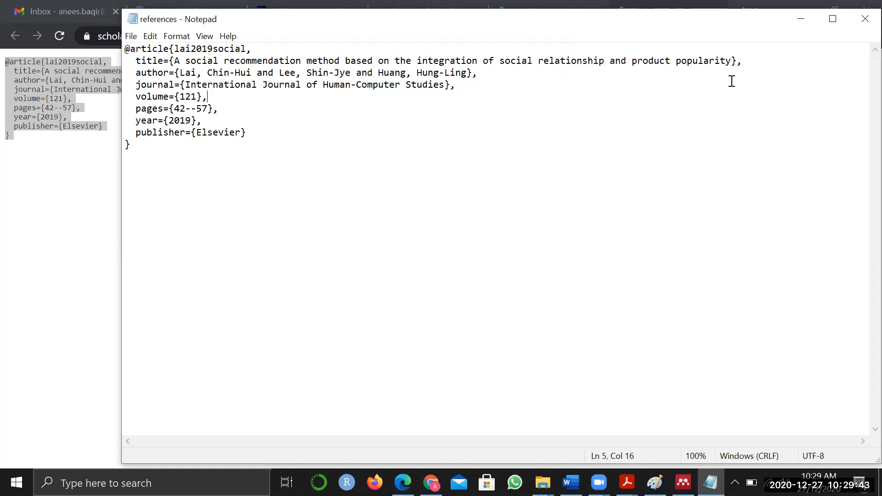
{"action": "left_click", "coordinate": [864, 19]}
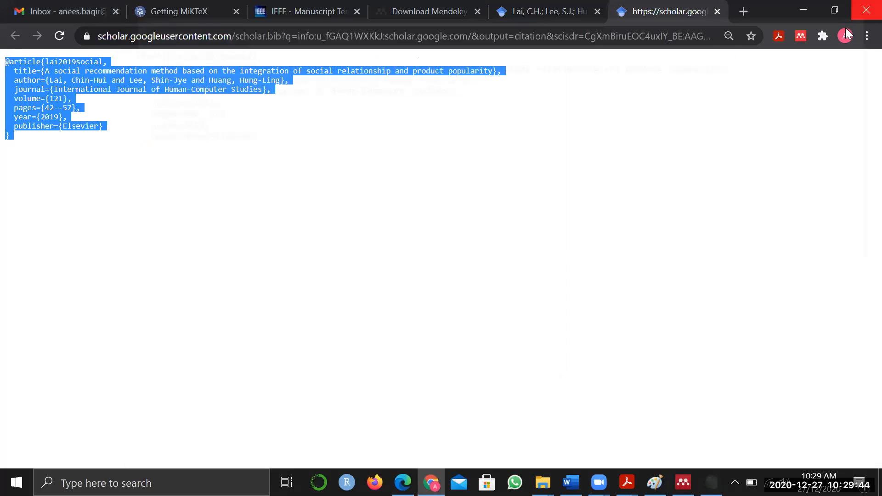
- Import the references text file from the desktop into the New Session folder in Mendeley Desktop
{"action": "left_click", "coordinate": [799, 6]}
{"action": "left_click", "coordinate": [799, 7]}
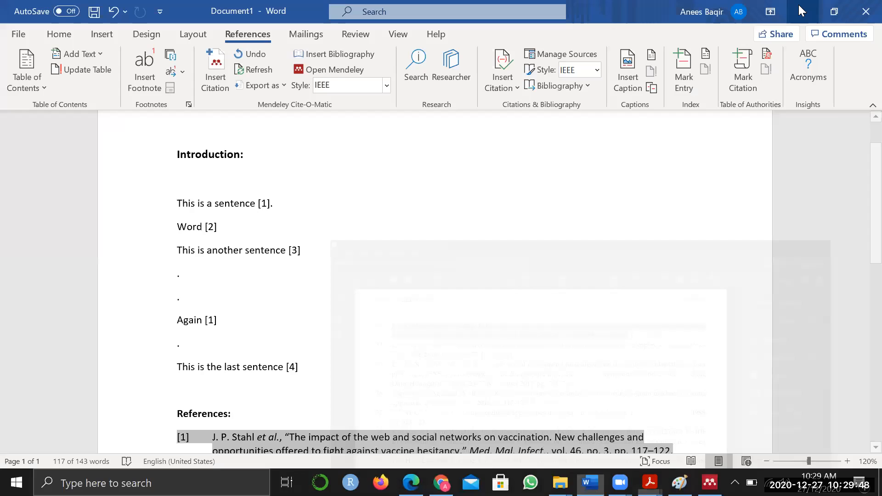
{"action": "left_click", "coordinate": [801, 7]}
{"action": "left_click", "coordinate": [802, 10]}
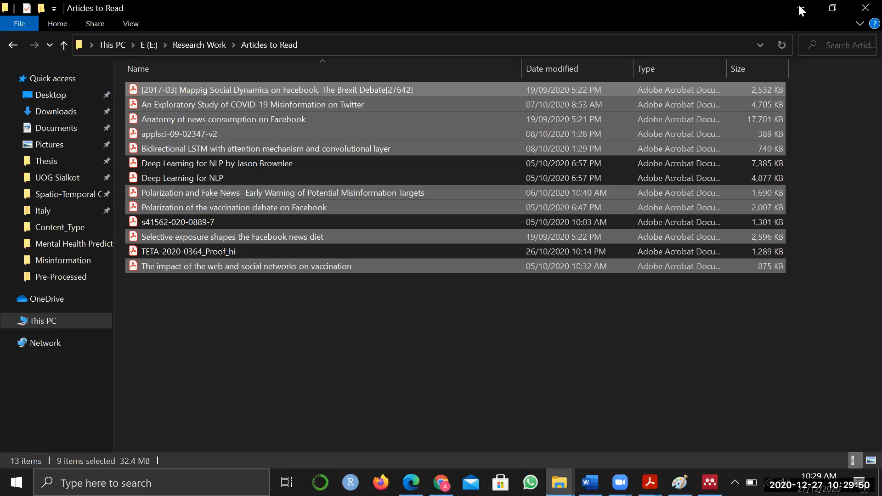
{"action": "left_click", "coordinate": [801, 9]}
{"action": "left_click", "coordinate": [801, 9]}
{"action": "left_click", "coordinate": [802, 9]}
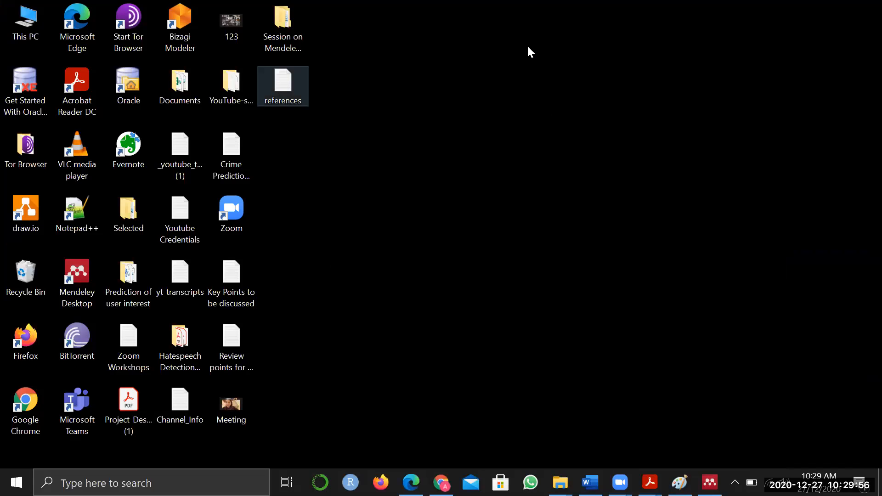
{"action": "left_click", "coordinate": [531, 78]}
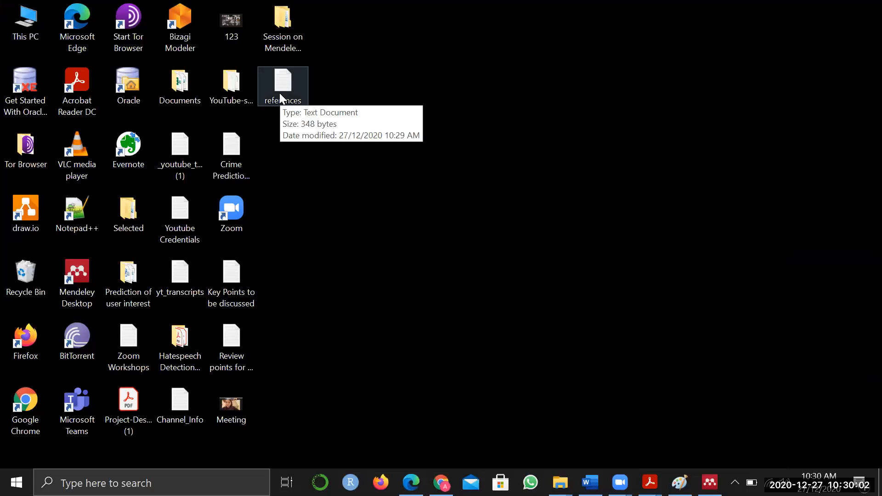
{"action": "left_click_drag", "start_coordinate": [280, 93], "coordinate": [366, 368]}
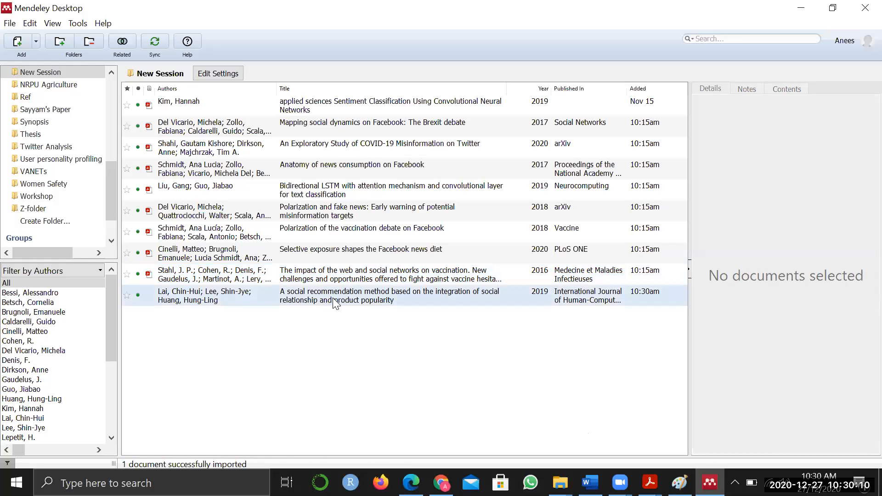
- Examine the details of the imported social recommendation paper, including its journal, volume, pages and citation key
{"action": "left_click", "coordinate": [358, 304]}
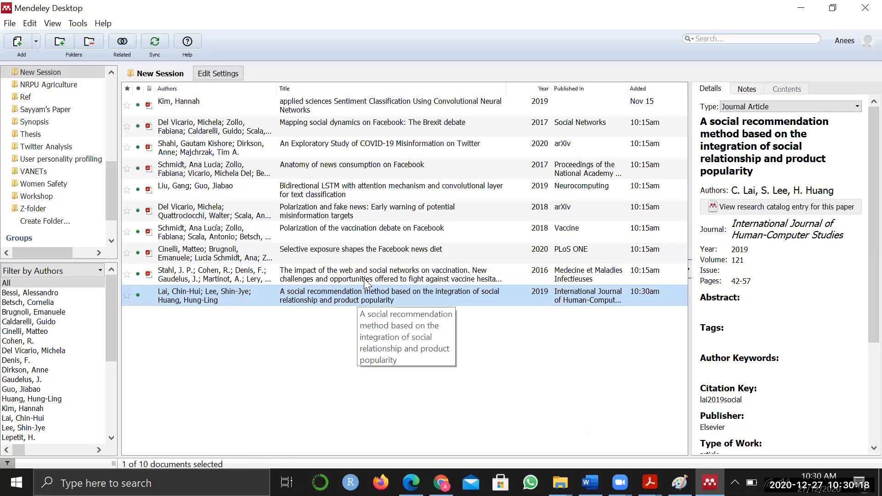
{"action": "left_click", "coordinate": [717, 51]}
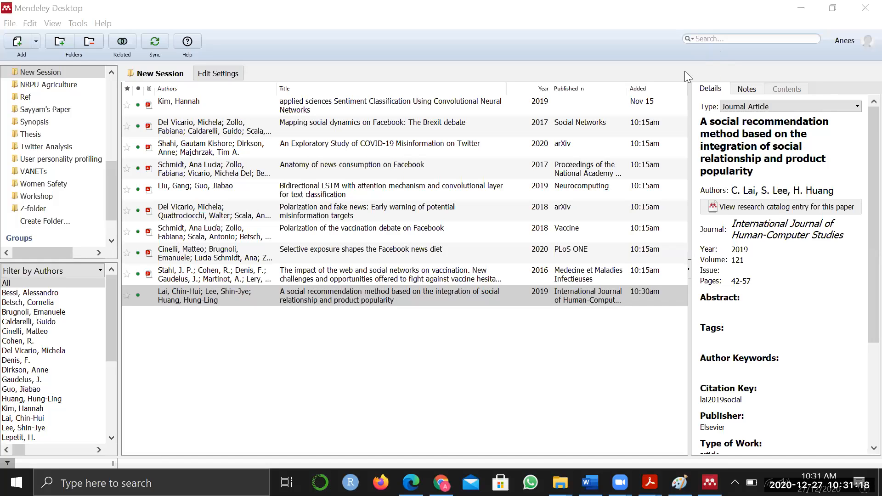
{"action": "left_click", "coordinate": [528, 345]}
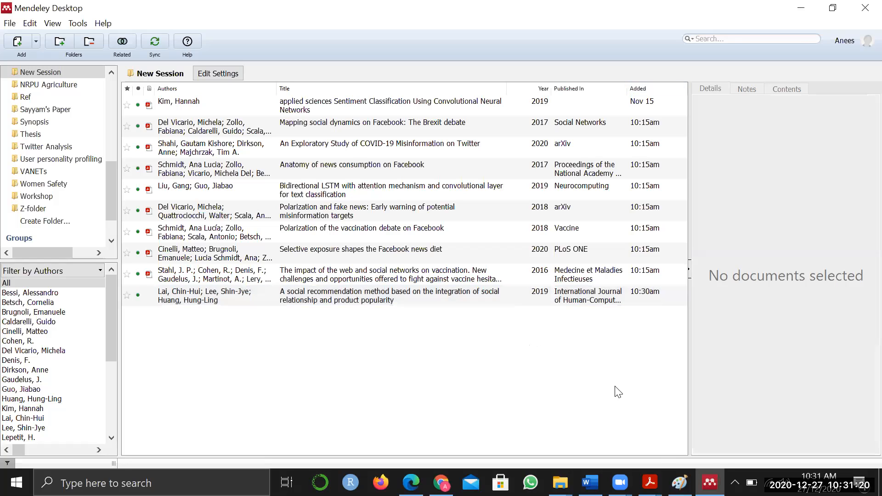
- Switch to applsci-10-05715 (2).pdf in Acrobat Reader and find citation [33] in its text
{"action": "left_click", "coordinate": [649, 482]}
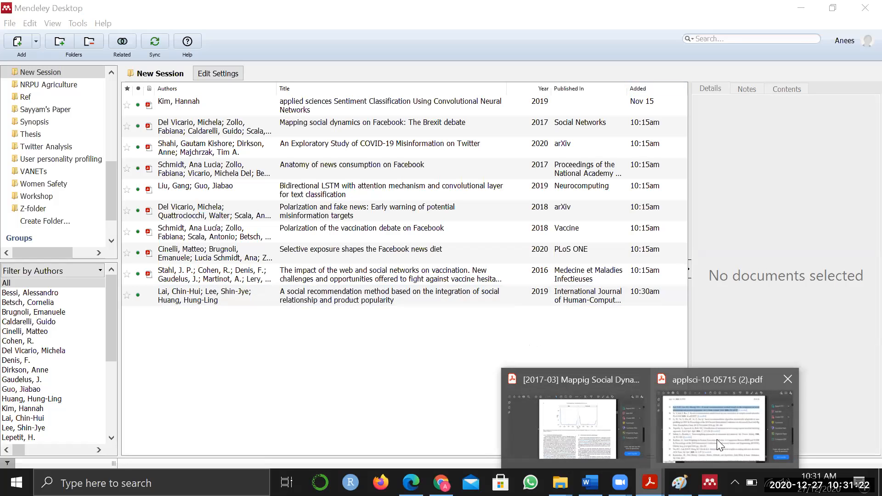
{"action": "left_click", "coordinate": [317, 368]}
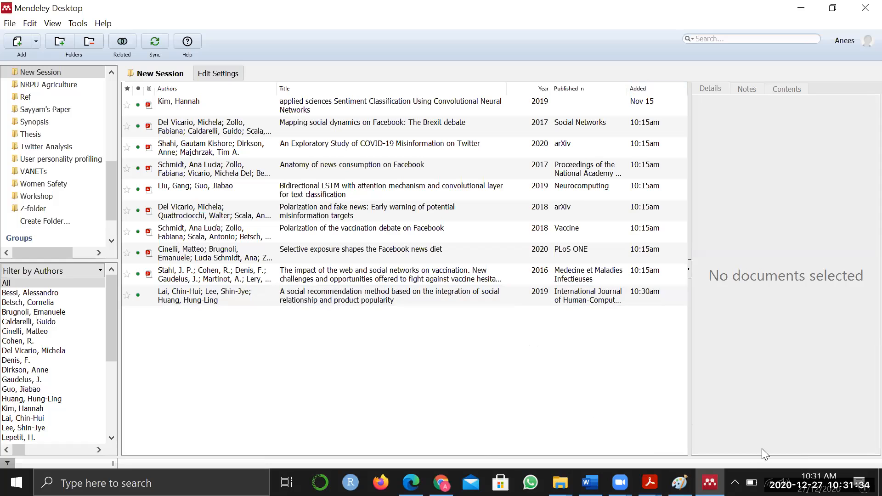
{"action": "left_click", "coordinate": [650, 482]}
{"action": "left_click", "coordinate": [696, 443]}
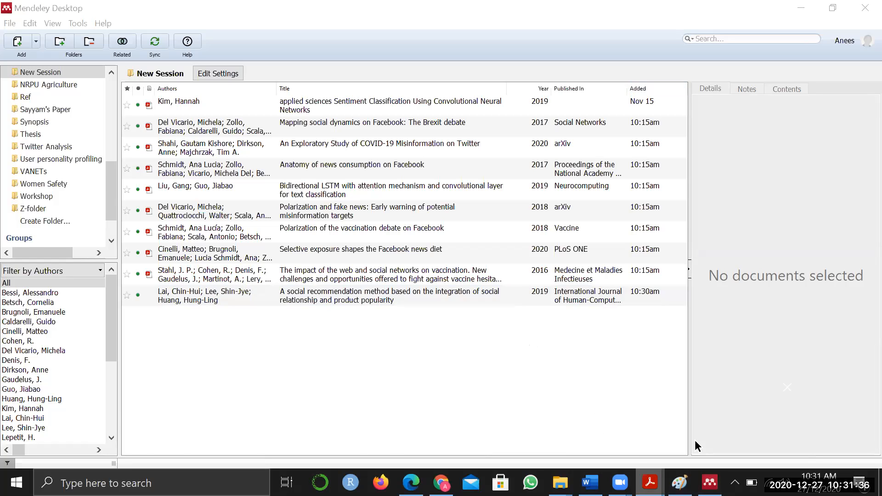
{"action": "left_click", "coordinate": [554, 125]}
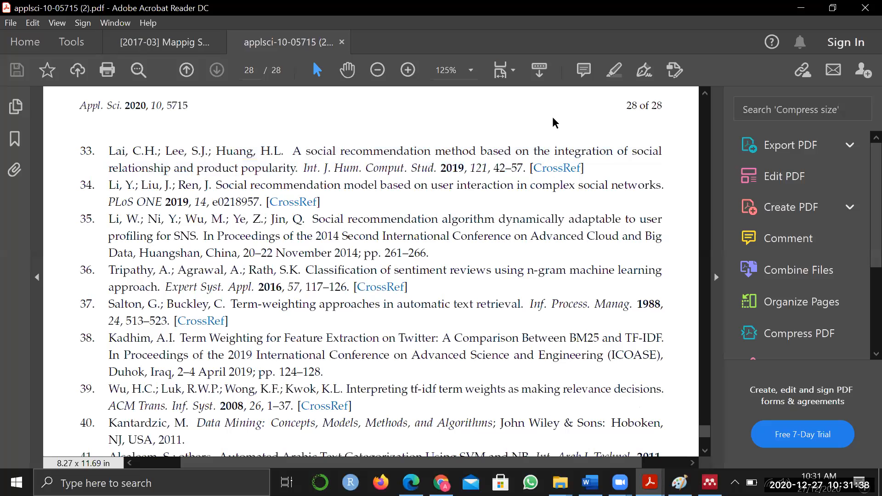
{"action": "key", "text": "ctrl+f"}
{"action": "type", "text": "[33]"}
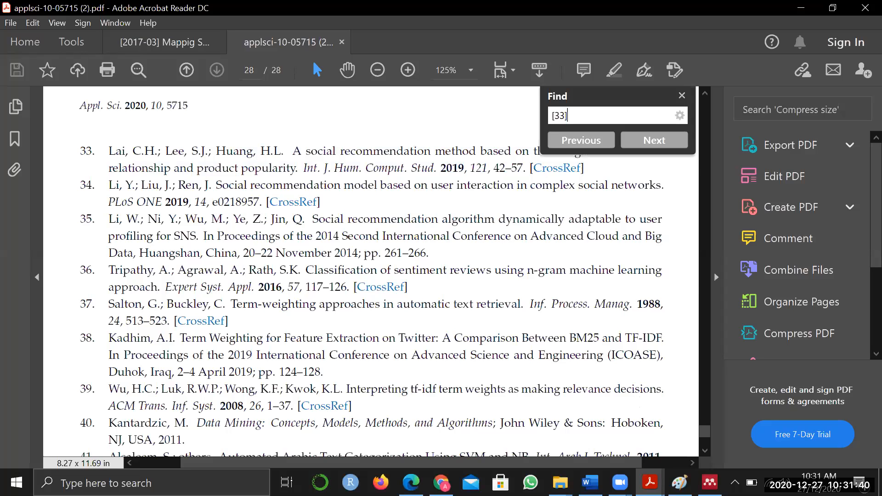
{"action": "key", "text": "Escape"}
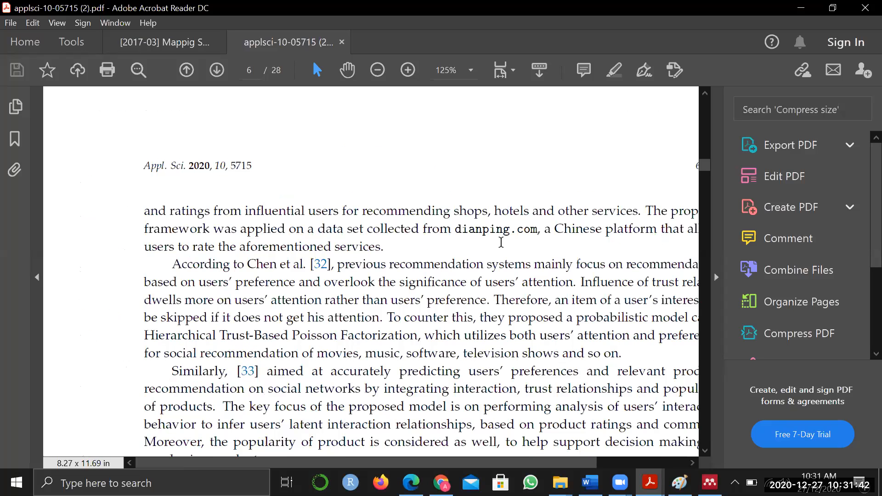
- Highlight and examine the related-work paragraph that summarizes citation [33] on page 6
{"action": "scroll", "coordinate": [501, 242], "scroll_direction": "down", "scroll_amount": 3}
{"action": "left_click_drag", "start_coordinate": [388, 463], "coordinate": [434, 464]}
{"action": "left_click_drag", "start_coordinate": [106, 217], "coordinate": [199, 305]}
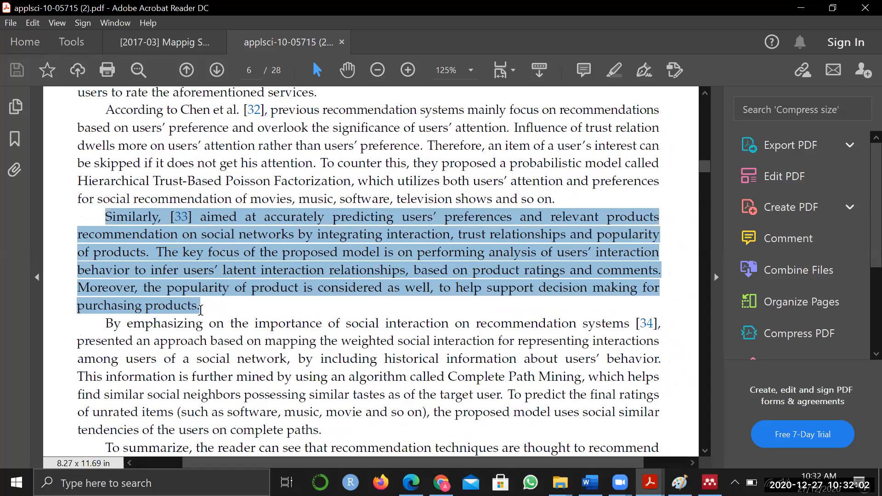
{"action": "left_click", "coordinate": [212, 308]}
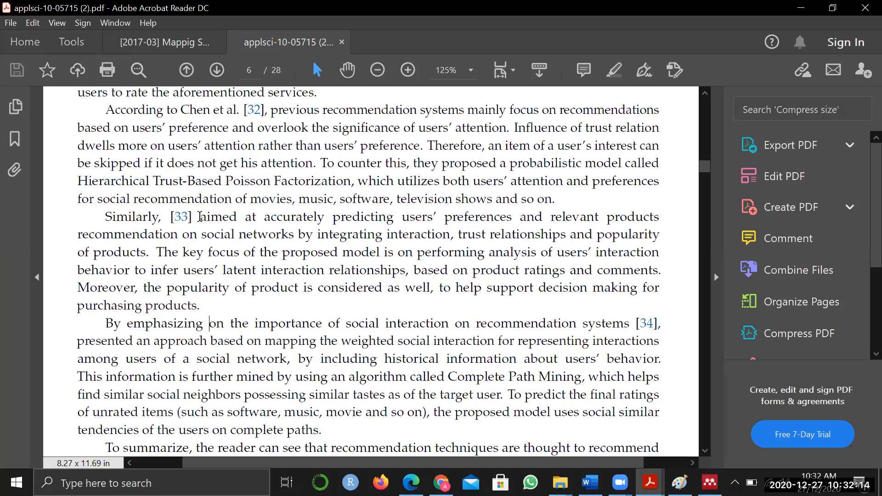
{"action": "left_click_drag", "start_coordinate": [200, 306], "coordinate": [205, 220]}
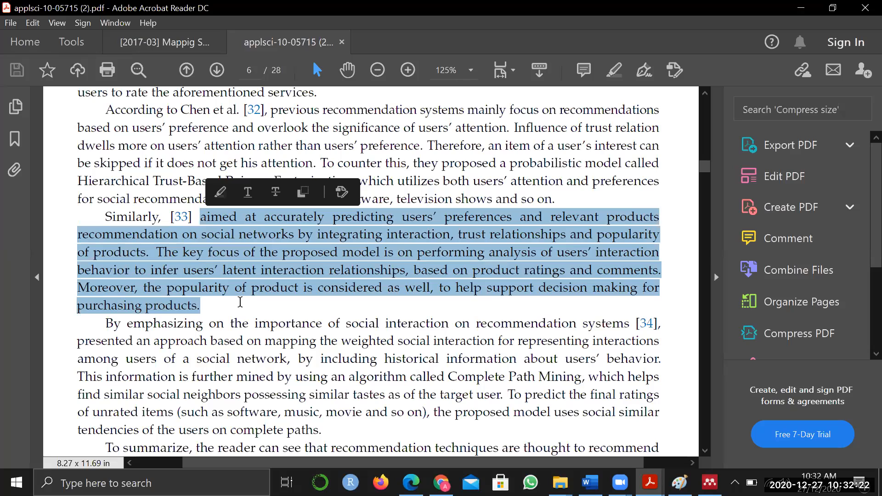
{"action": "left_click", "coordinate": [240, 301]}
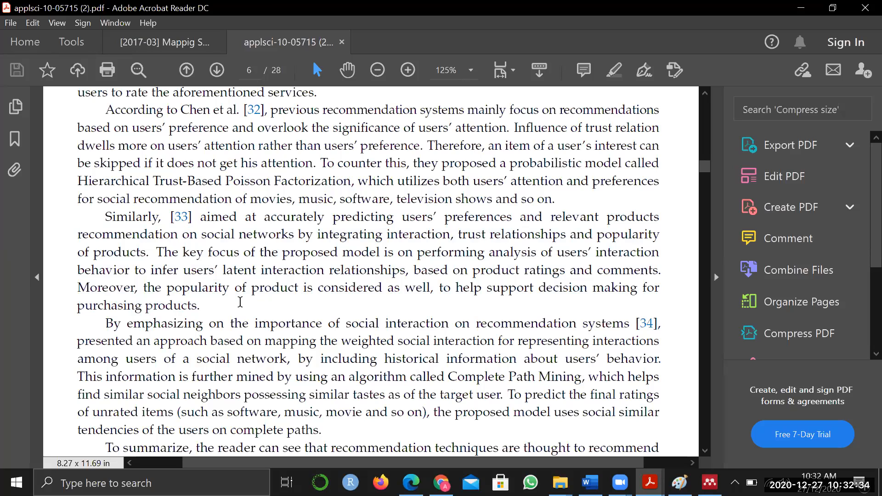
- Examine the neighbouring paragraphs on page 6 that discuss citations [34] and [32]
{"action": "left_click_drag", "start_coordinate": [335, 360], "coordinate": [377, 375]}
{"action": "left_click", "coordinate": [390, 411]}
{"action": "scroll", "coordinate": [241, 209], "scroll_direction": "up", "scroll_amount": 3}
{"action": "mouse_move", "coordinate": [243, 212]}
{"action": "left_mouse_down"}
{"action": "mouse_move", "coordinate": [503, 268]}
{"action": "mouse_move", "coordinate": [556, 298]}
{"action": "left_mouse_up"}
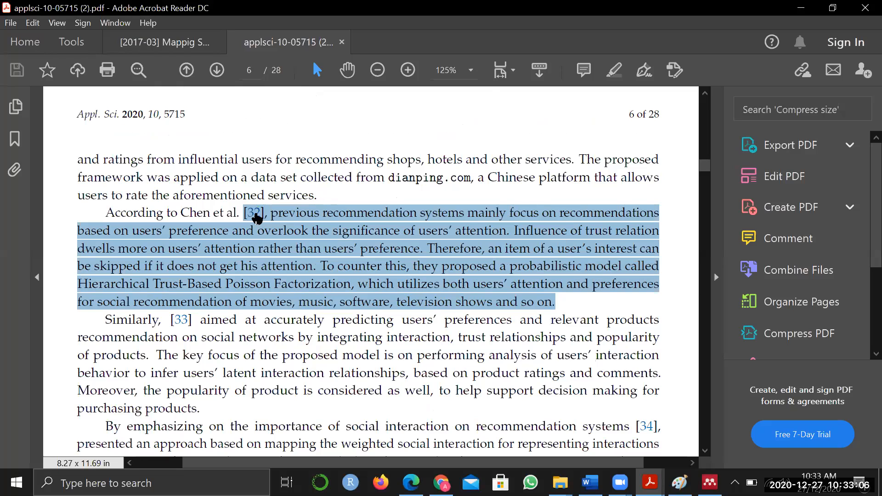
{"action": "left_click", "coordinate": [328, 214]}
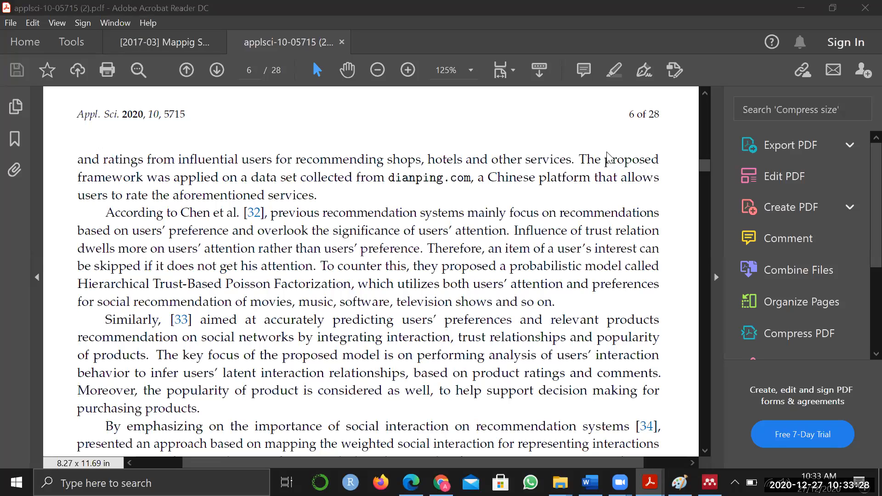
- Save the MEB file from Zoom to the Downloads folder
{"action": "left_click", "coordinate": [574, 147]}
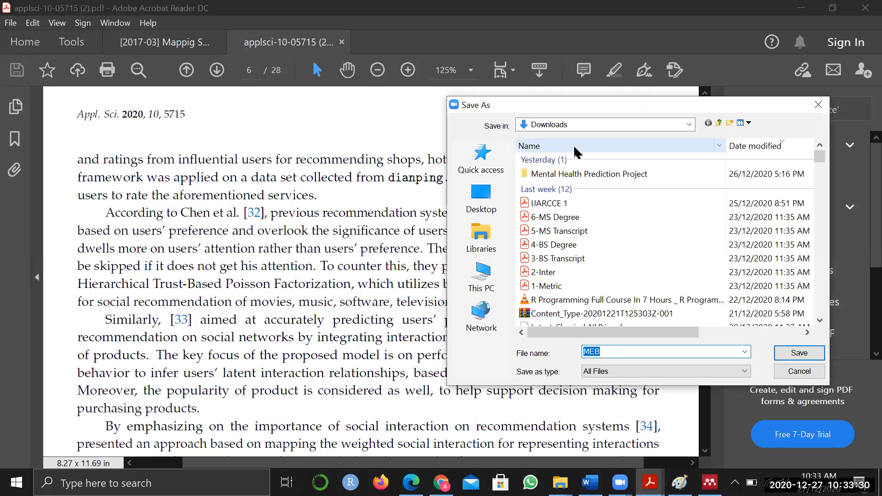
{"action": "left_click", "coordinate": [784, 356]}
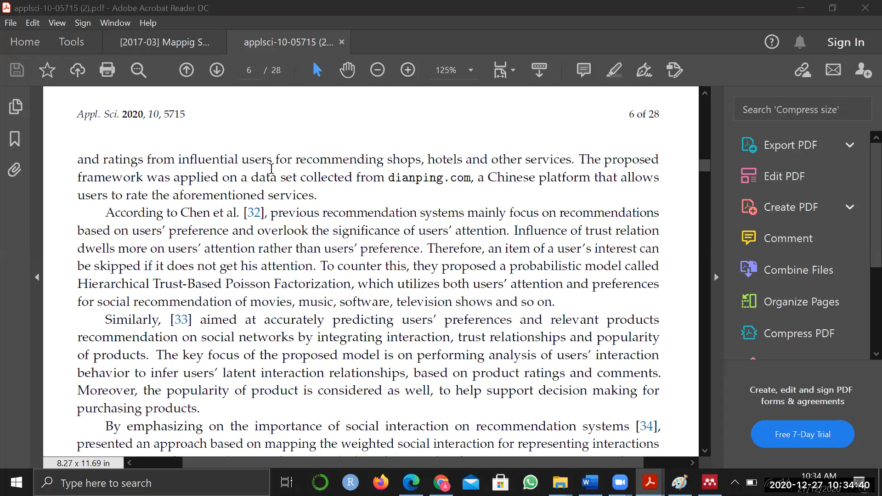
- Switch to Chrome, dismiss the Google Scholar citation formats and open the found article's ScienceDirect page in a new tab
{"action": "left_click", "coordinate": [441, 483]}
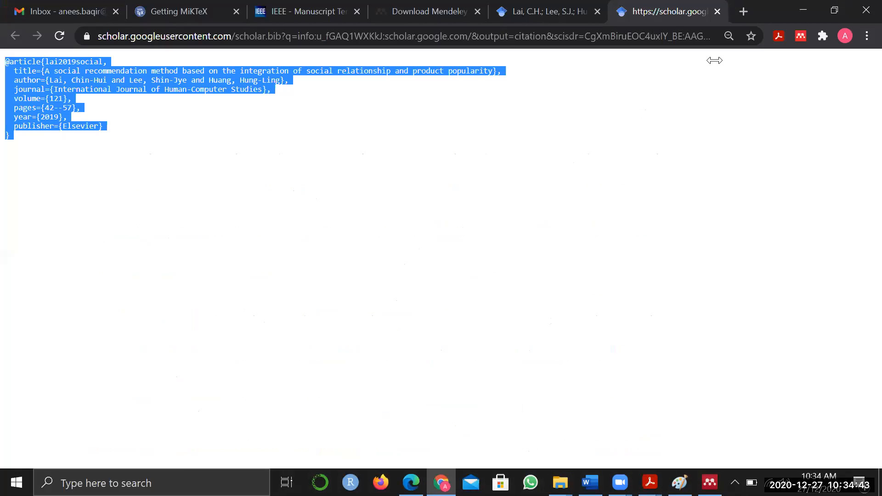
{"action": "left_click", "coordinate": [672, 25]}
{"action": "left_click", "coordinate": [549, 12]}
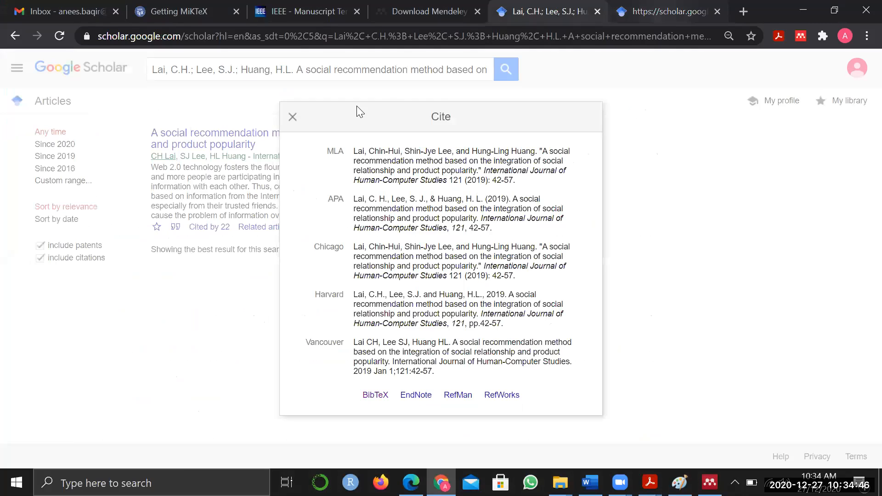
{"action": "left_click", "coordinate": [293, 117]}
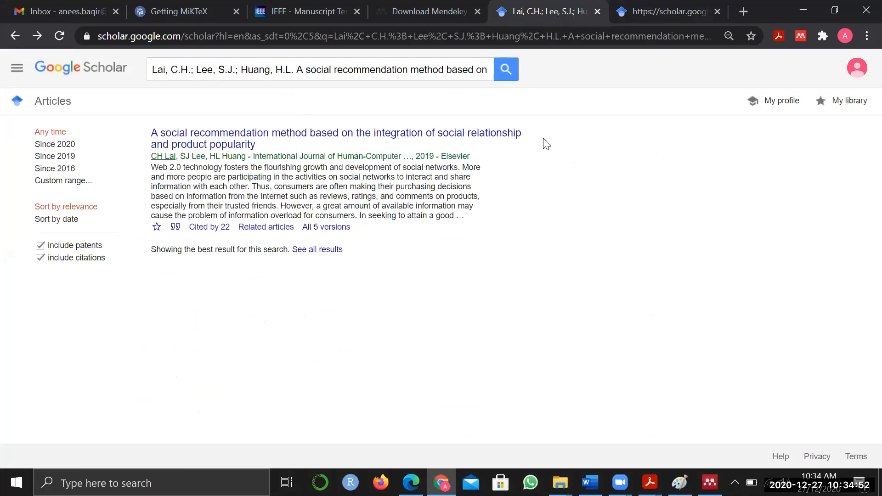
{"action": "left_click", "coordinate": [502, 136], "text": "ctrl"}
{"action": "key", "text": "ctrl+Tab"}
{"action": "key", "text": "ctrl+Tab"}
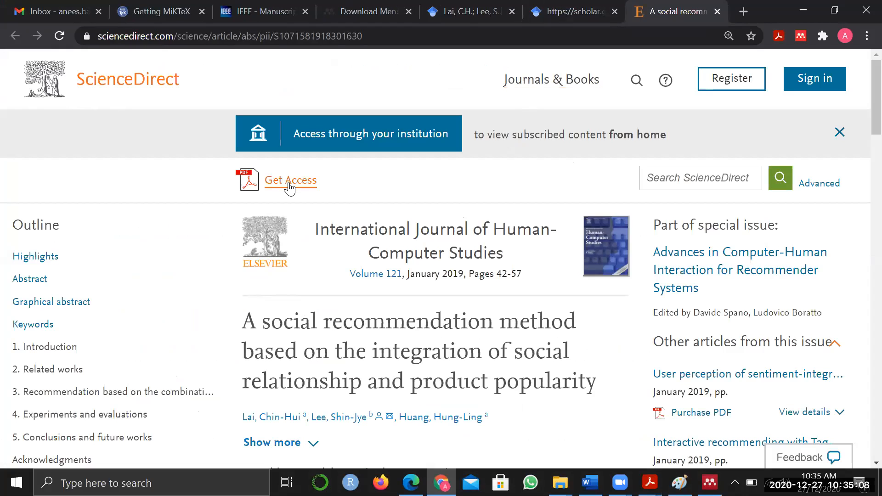
- Check the article's PDF access option on ScienceDirect and return to the Google Scholar results
{"action": "left_click", "coordinate": [295, 174]}
{"action": "key", "text": "ctrl+shift+Tab"}
{"action": "key", "text": "ctrl+shift+Tab"}
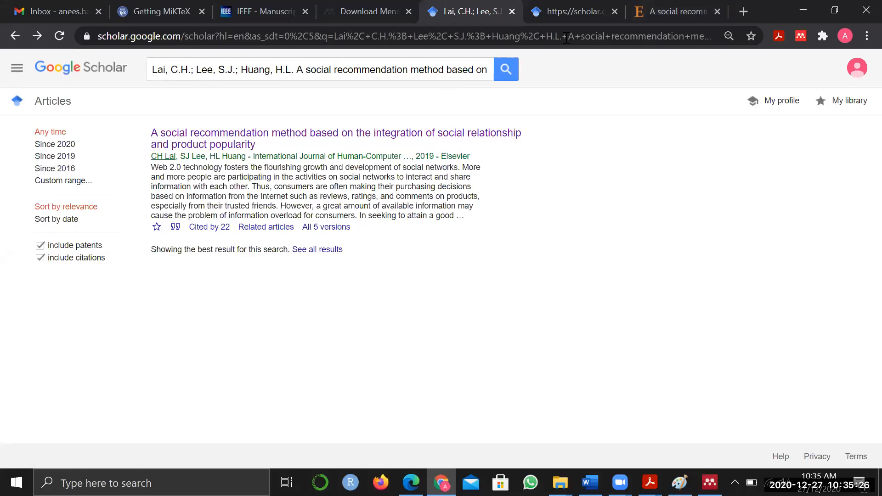
- Search Google for "twitter api" in a new tab and open the Twitter API documentation page
{"action": "key", "text": "ctrl+t"}
{"action": "type", "text": "t"}
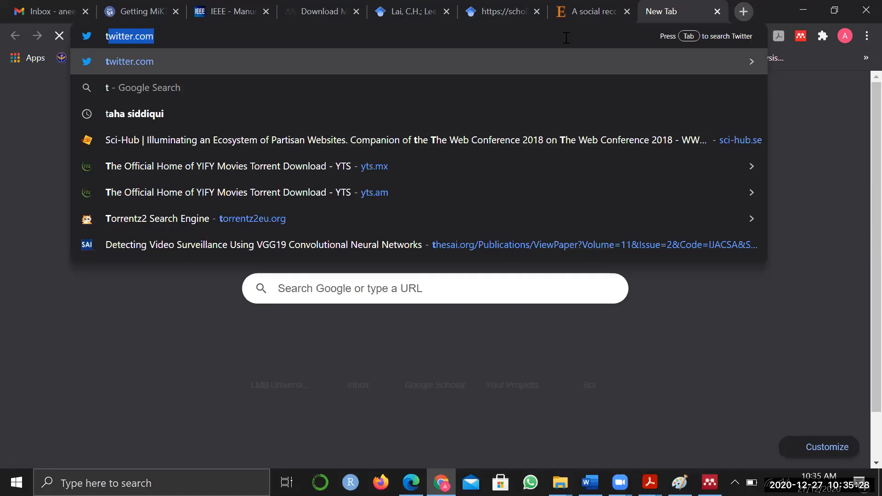
{"action": "type", "text": "witter api"}
{"action": "key", "text": "Return"}
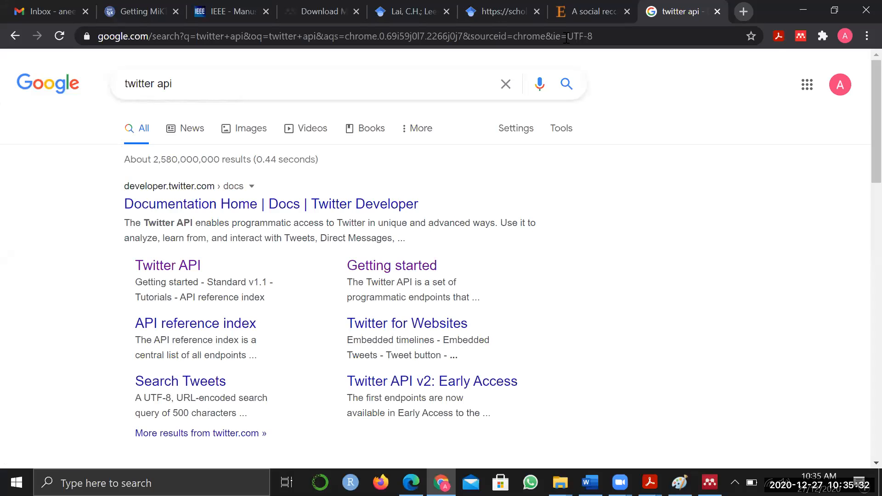
{"action": "left_click", "coordinate": [153, 275]}
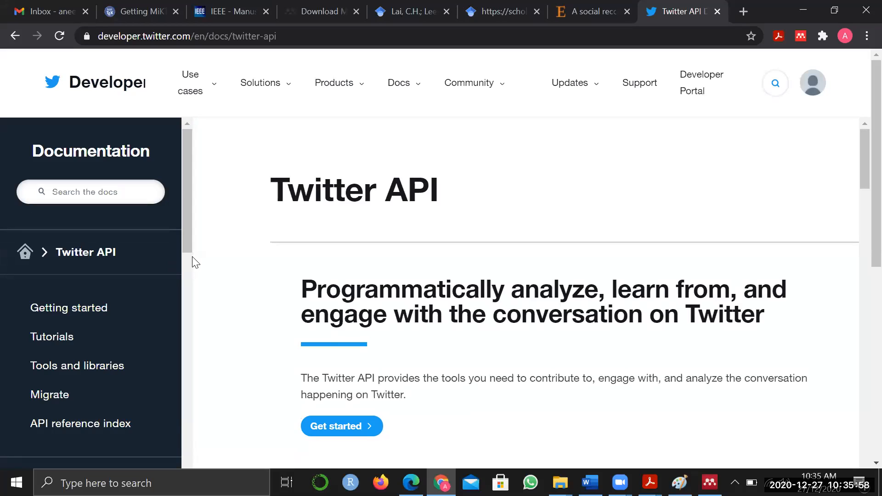
- Open the Mendeley Web Importer on the Twitter API page and sign in with the saved account
{"action": "left_click", "coordinate": [800, 37]}
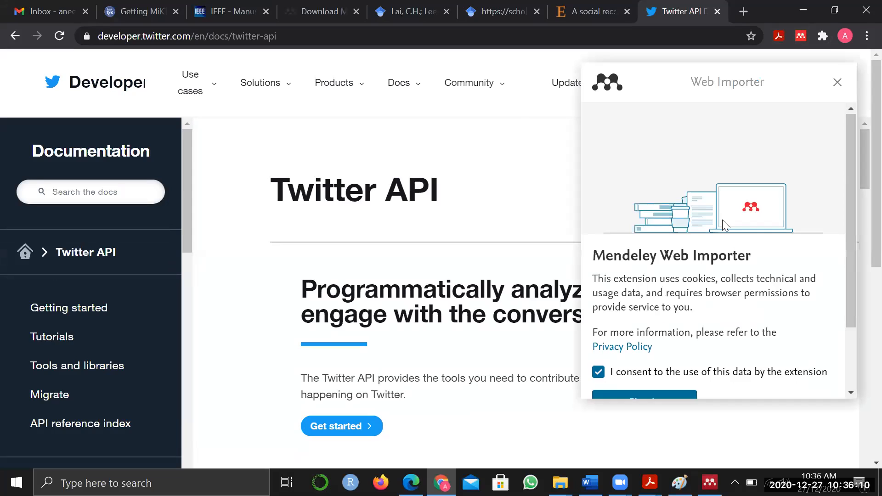
{"action": "scroll", "coordinate": [723, 220], "scroll_direction": "down", "scroll_amount": 2}
{"action": "left_click", "coordinate": [657, 322]}
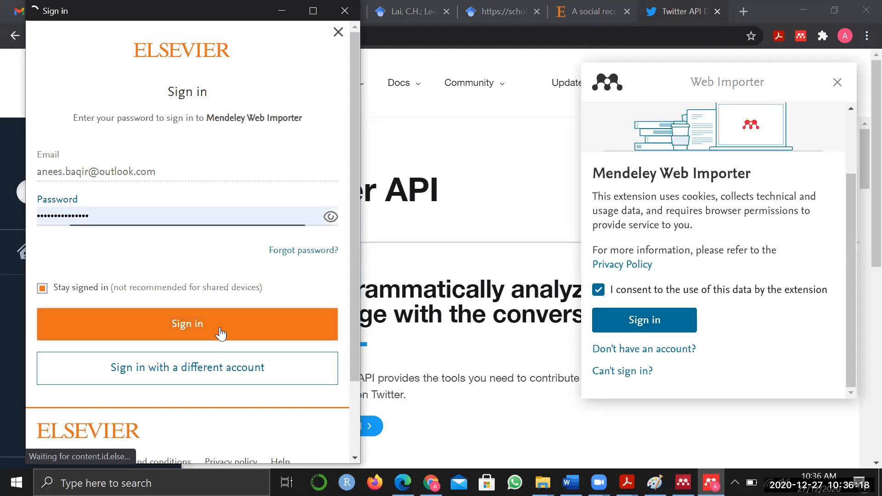
{"action": "left_click", "coordinate": [221, 334]}
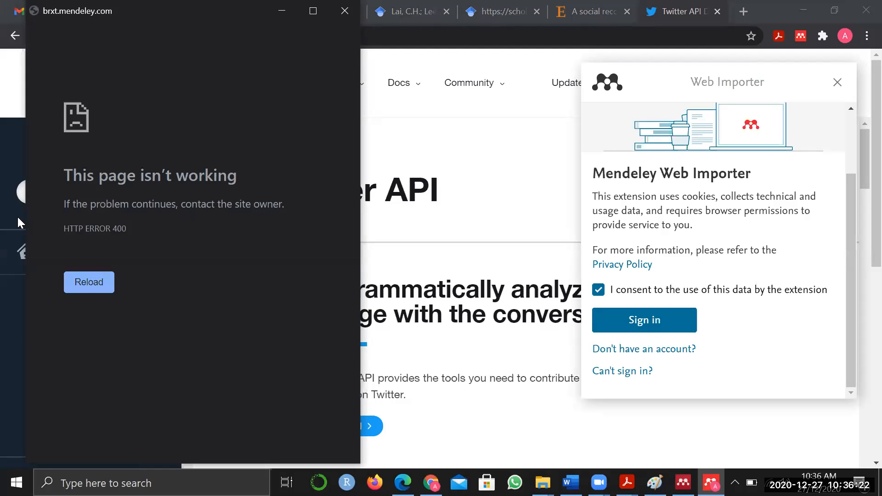
{"action": "left_click", "coordinate": [83, 284]}
{"action": "left_click", "coordinate": [83, 283]}
{"action": "left_click", "coordinate": [643, 330]}
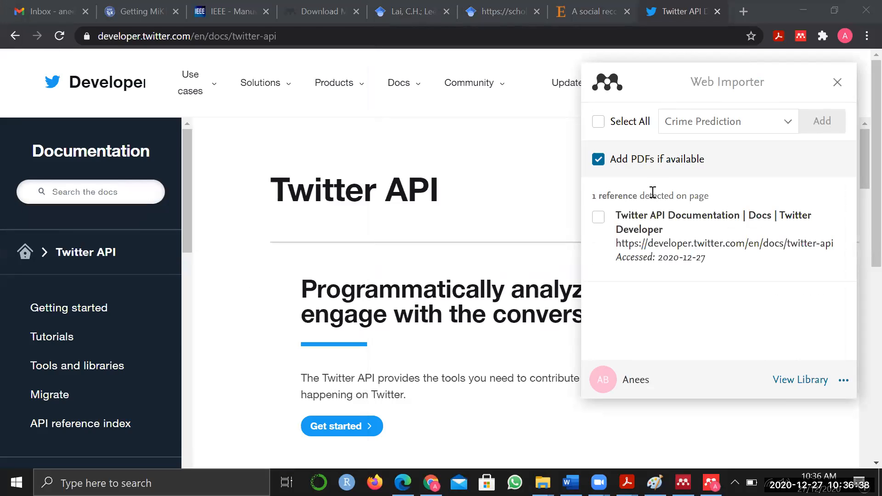
- Select the Twitter API Documentation reference for import and turn off adding PDFs
{"action": "left_click", "coordinate": [598, 218]}
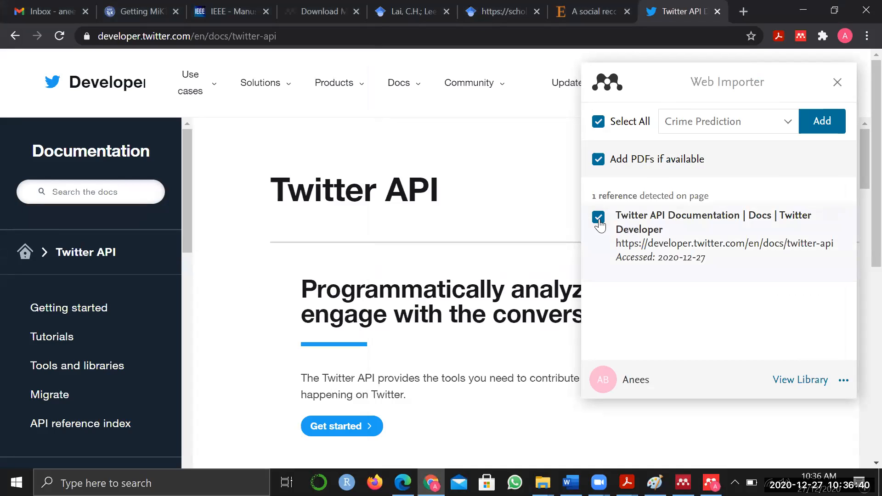
{"action": "left_click", "coordinate": [597, 161]}
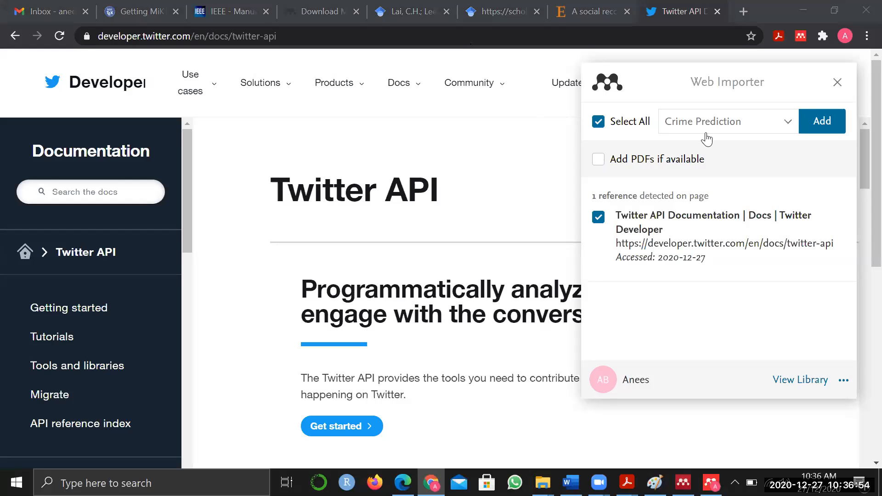
{"action": "left_click", "coordinate": [788, 122]}
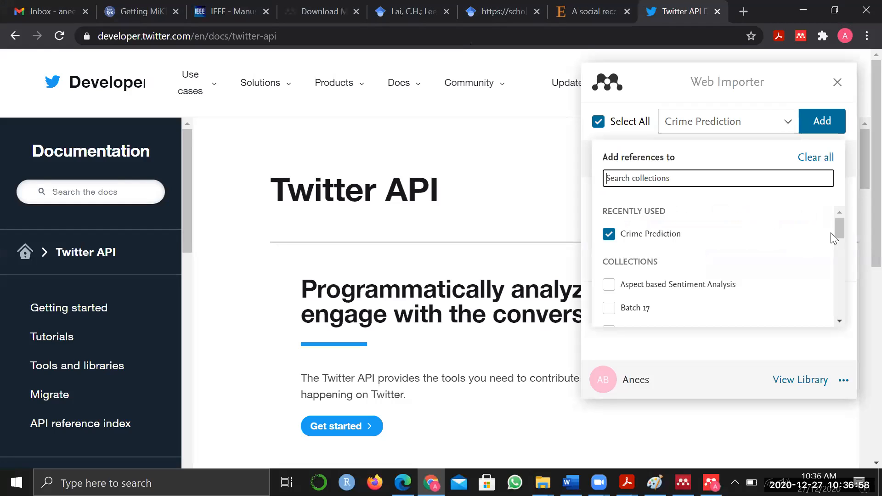
{"action": "left_click_drag", "start_coordinate": [837, 227], "coordinate": [794, 184]}
{"action": "type", "text": "new"}
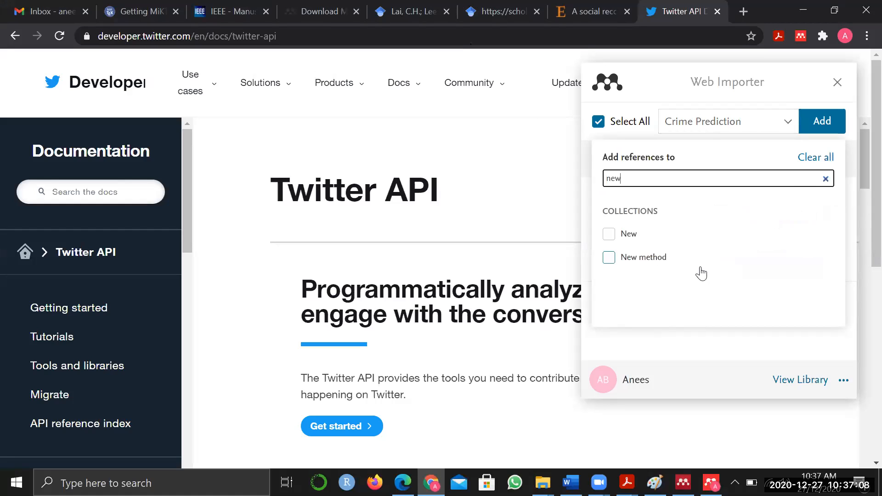
{"action": "key", "text": "BackSpace"}
{"action": "key", "text": "BackSpace"}
{"action": "key", "text": "BackSpace"}
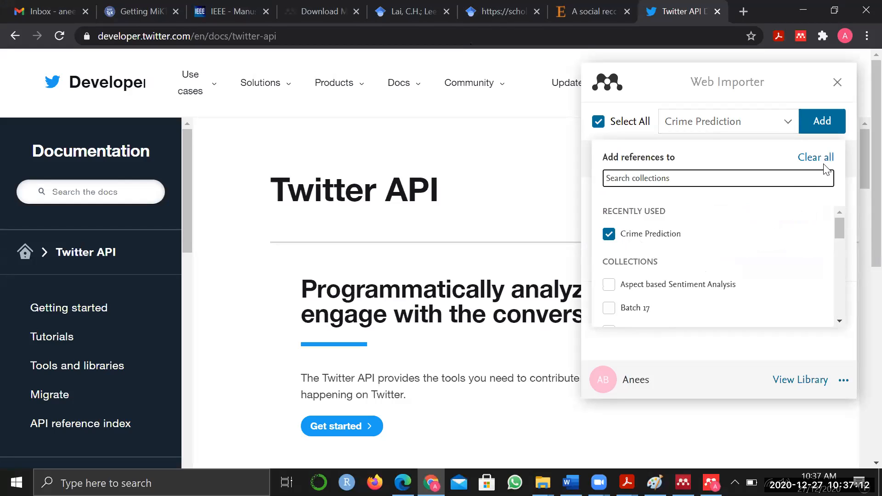
{"action": "left_click", "coordinate": [750, 161]}
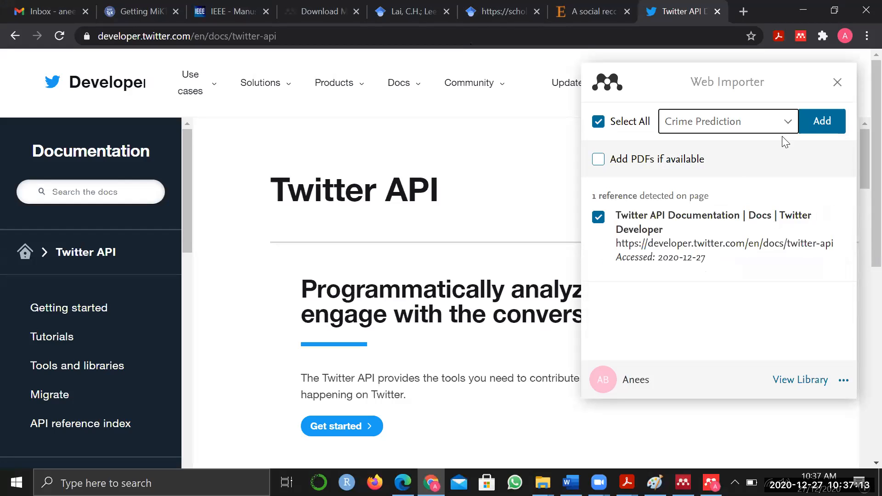
- Add the selected Twitter API Documentation reference to the Crime Prediction collection
{"action": "left_click", "coordinate": [831, 130]}
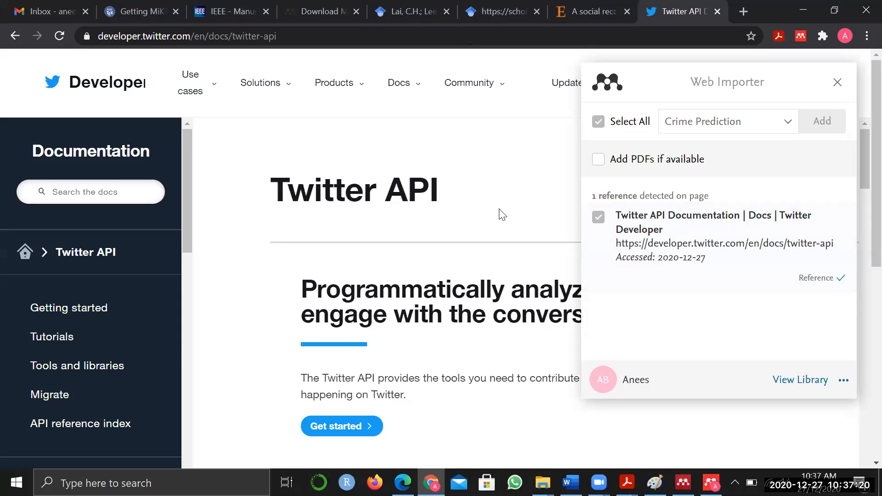
- Switch to Word and add the text "Twitter API" after the period on the line below "Again [1]"
{"action": "left_click", "coordinate": [570, 483]}
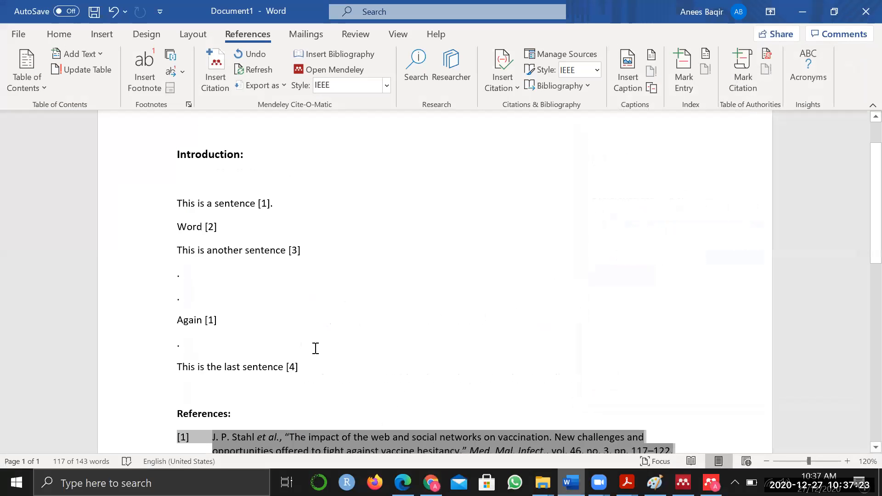
{"action": "left_click", "coordinate": [305, 343]}
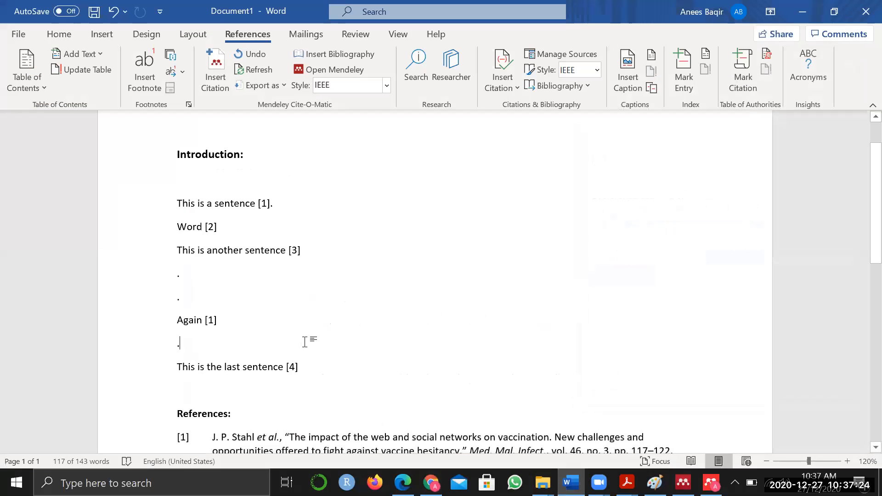
{"action": "type", "text": "Twitter API"}
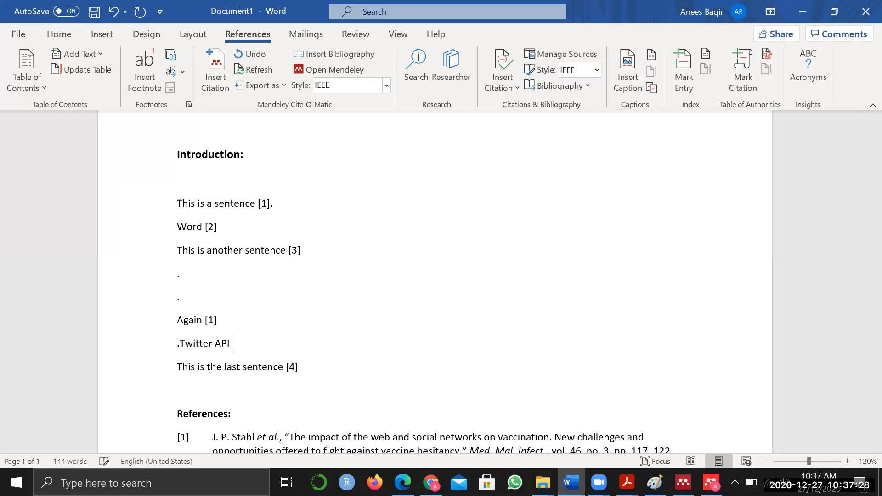
- Start a Mendeley citation after "Twitter API", search the library for "twitter api" and clear the query
{"action": "key", "text": "alt+m"}
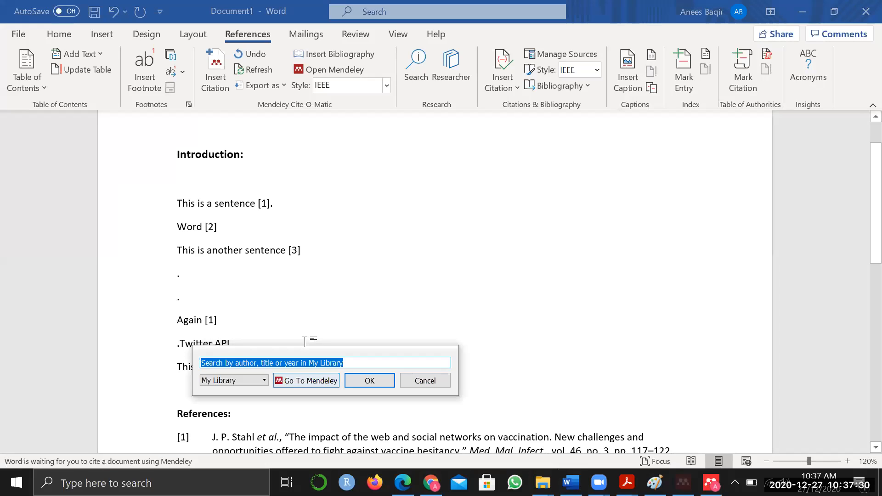
{"action": "type", "text": "twitter api"}
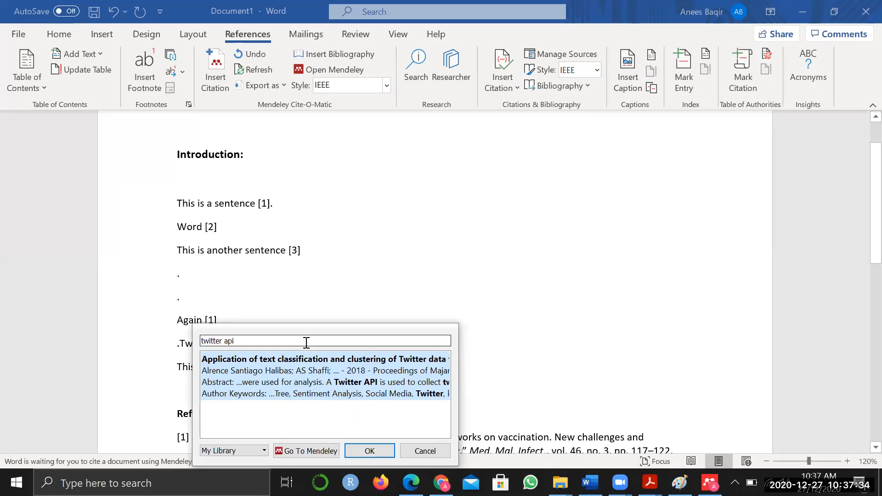
{"action": "key", "text": "ctrl+a"}
{"action": "key", "text": "BackSpace"}
- Go to Mendeley Desktop from the citation search and open the Crime Prediction folder
{"action": "left_click", "coordinate": [309, 363]}
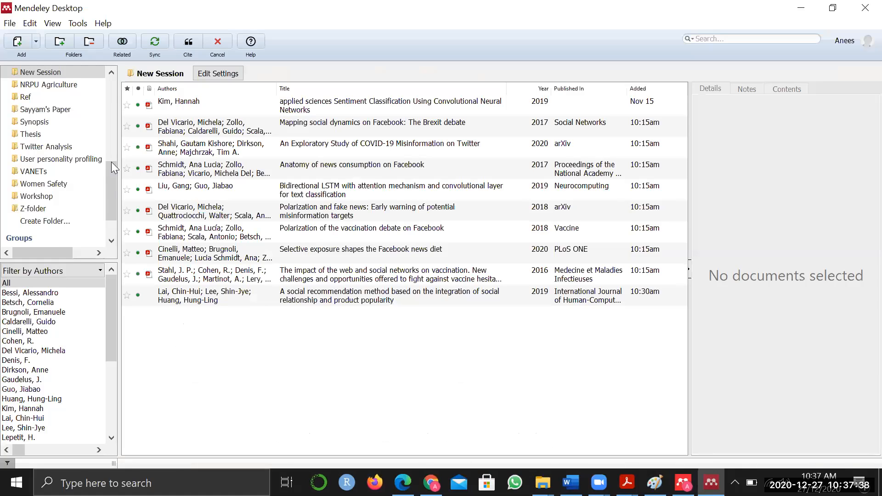
{"action": "scroll", "coordinate": [111, 162], "scroll_direction": "up", "scroll_amount": 4}
{"action": "left_click", "coordinate": [81, 130]}
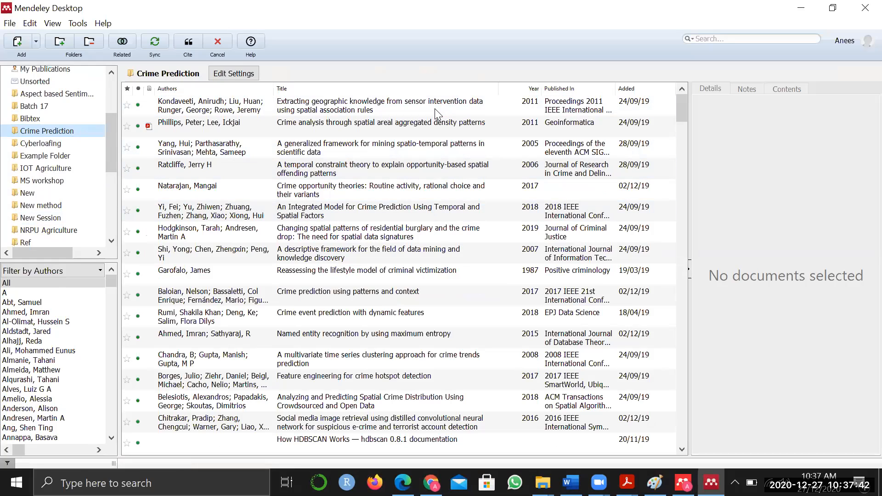
- Return to Word and close the leftover Web Importer sign-in window
{"action": "left_click", "coordinate": [572, 483]}
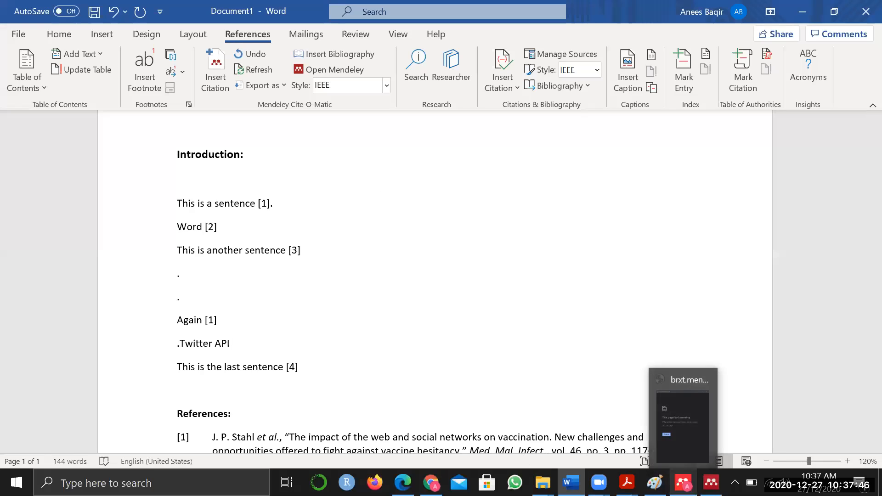
{"action": "mouse_move", "coordinate": [627, 482]}
{"action": "mouse_move", "coordinate": [684, 482]}
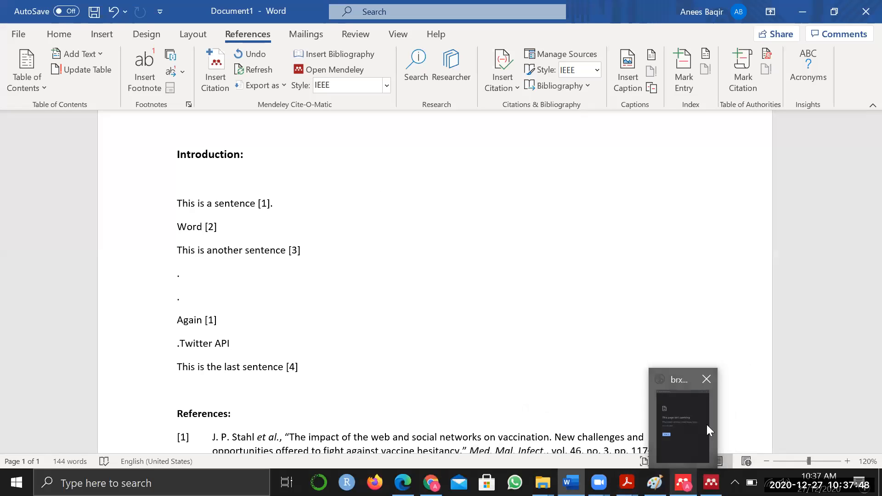
{"action": "left_click", "coordinate": [706, 380]}
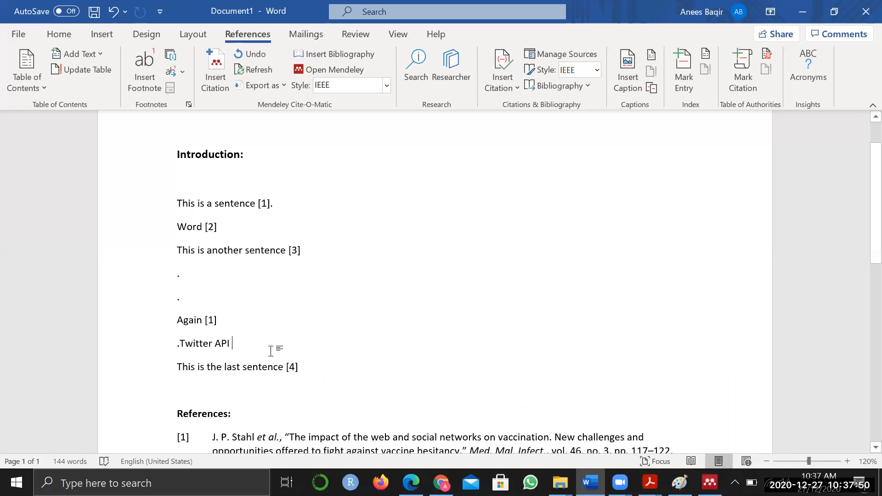
- Go to Mendeley from a new citation after "Twitter API" and sort the Crime Prediction documents by date added, newest first
{"action": "key", "text": "alt+m"}
{"action": "left_click", "coordinate": [322, 375]}
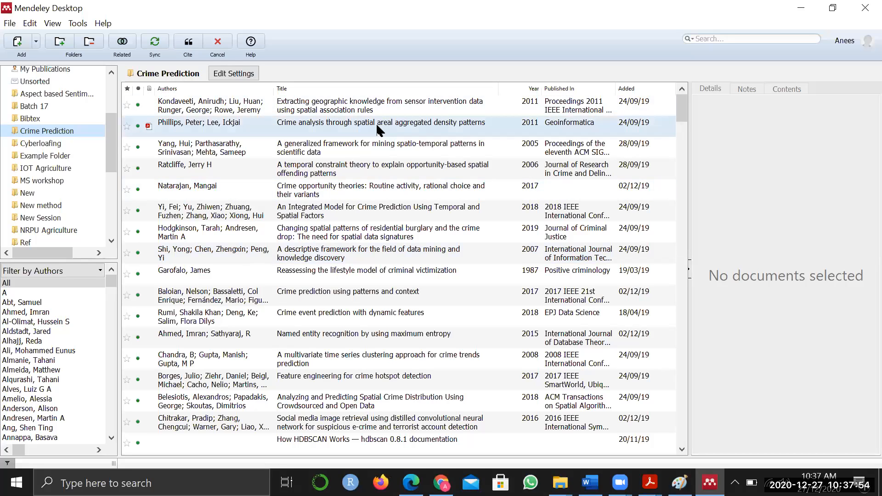
{"action": "left_click", "coordinate": [63, 130]}
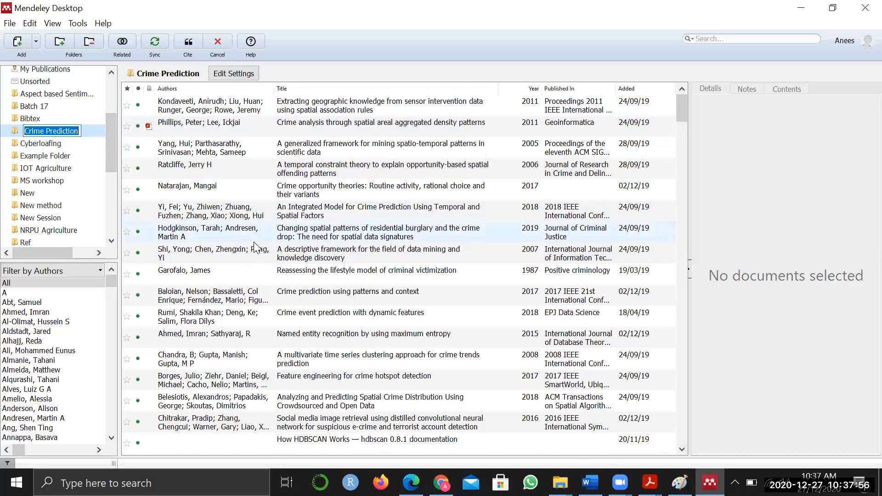
{"action": "scroll", "coordinate": [253, 242], "scroll_direction": "down", "scroll_amount": 5}
{"action": "scroll", "coordinate": [254, 242], "scroll_direction": "down", "scroll_amount": 15}
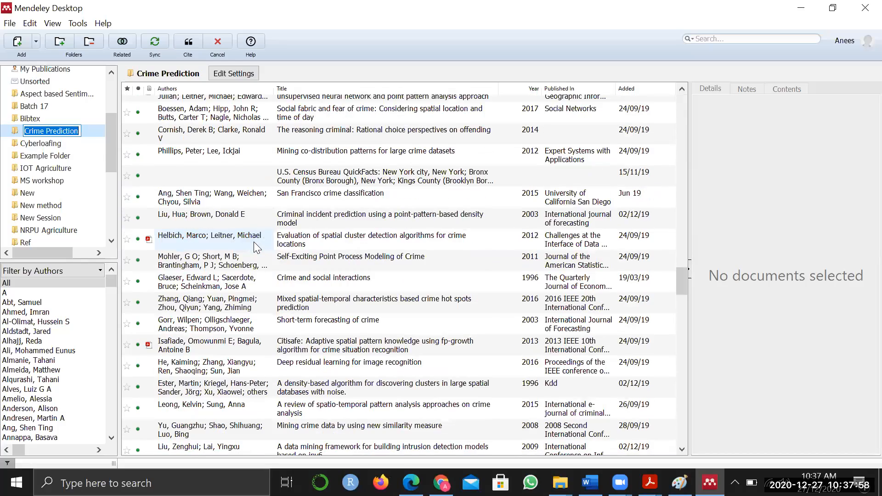
{"action": "left_click", "coordinate": [253, 242]}
{"action": "scroll", "coordinate": [507, 209], "scroll_direction": "up", "scroll_amount": 20}
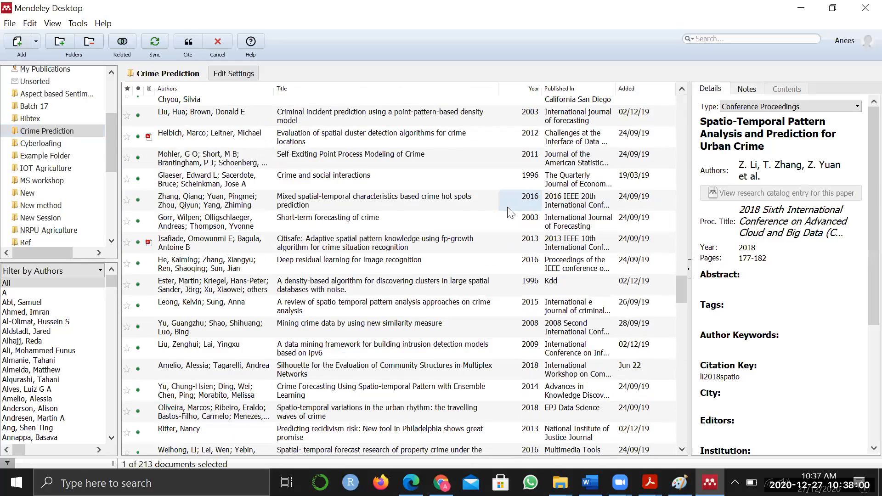
{"action": "left_click", "coordinate": [636, 88]}
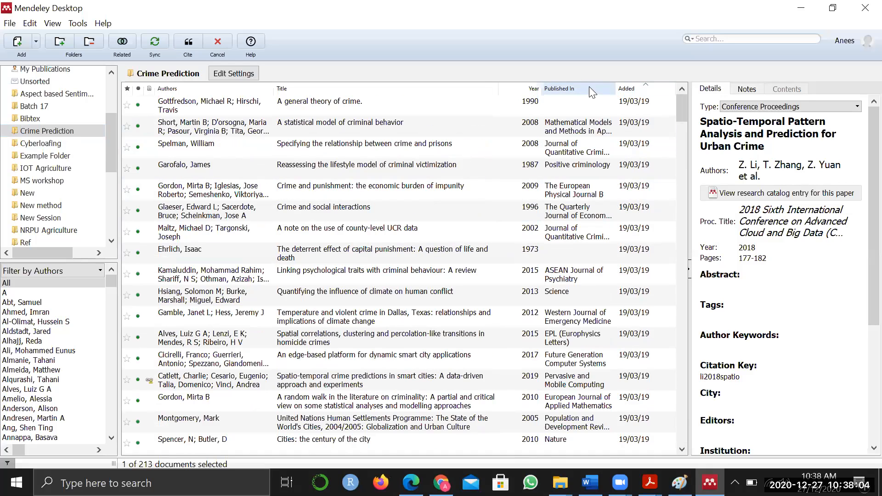
{"action": "left_click", "coordinate": [627, 92]}
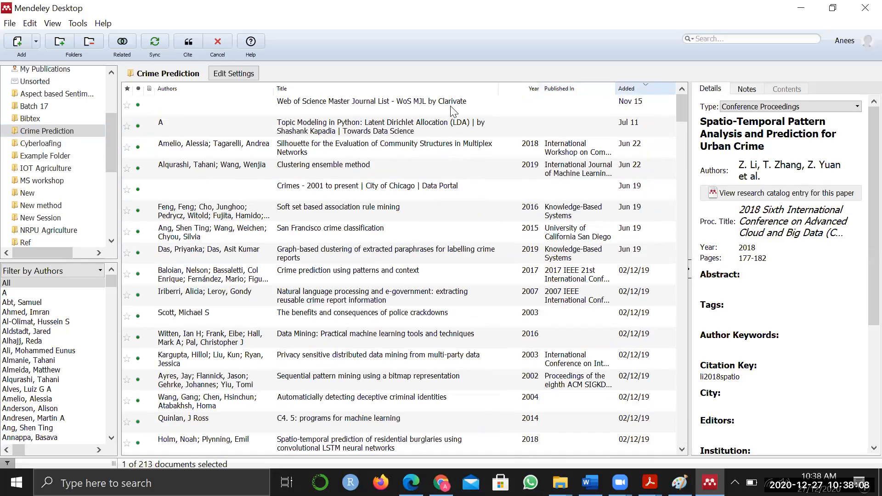
- Check the Word document, return to Mendeley and search the Crime Prediction folder for "twitter"
{"action": "key", "text": "alt+Tab"}
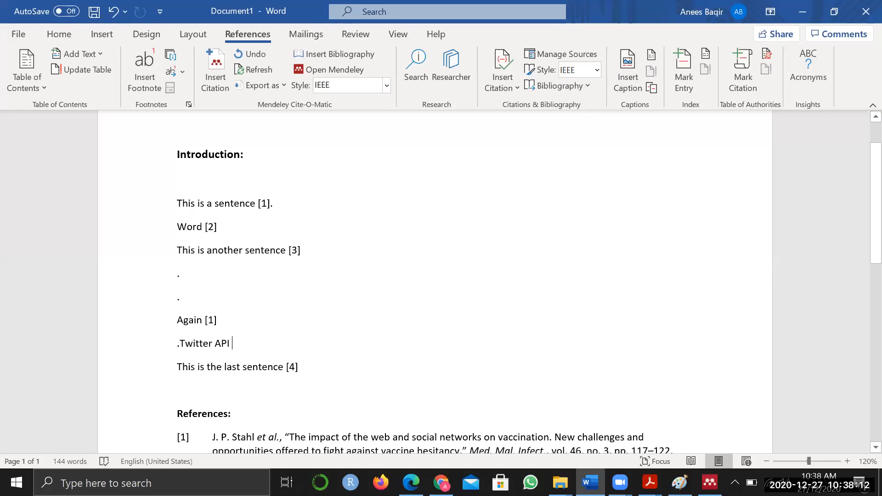
{"action": "key", "text": "alt+Tab"}
{"action": "left_click", "coordinate": [757, 36]}
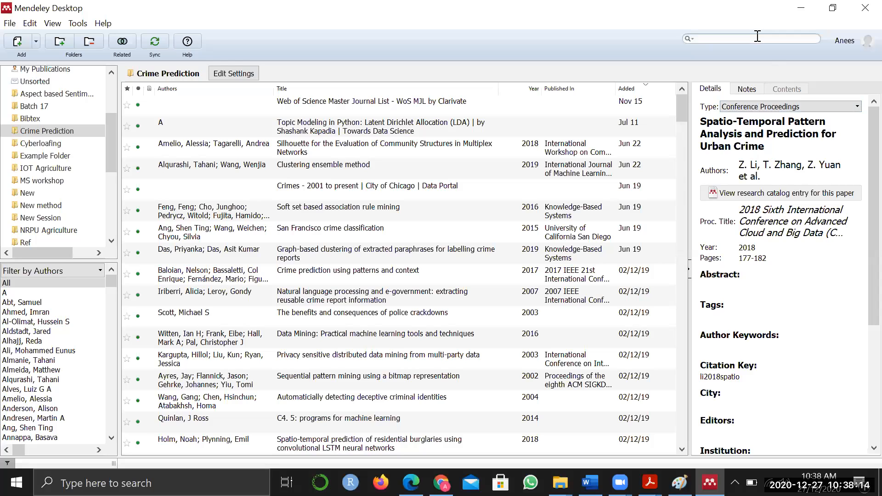
{"action": "type", "text": "twitter"}
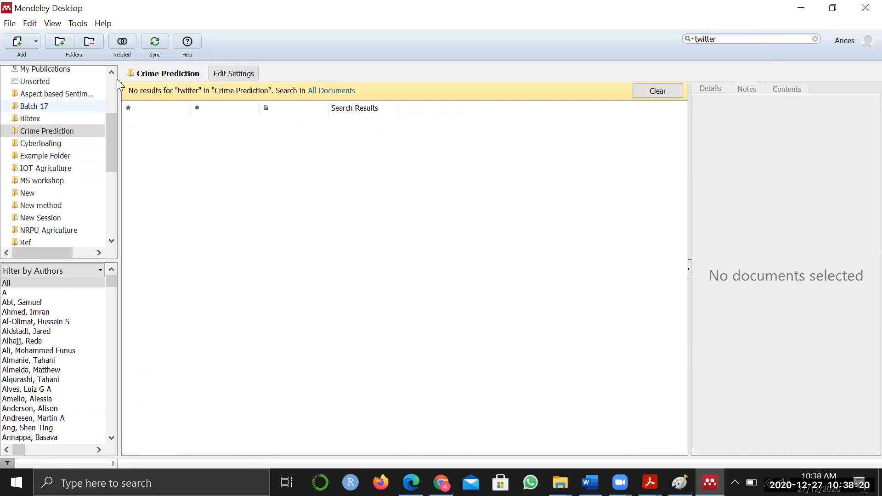
- Sync the Mendeley library and clear the "twitter" search to list all Crime Prediction documents
{"action": "left_click", "coordinate": [155, 42]}
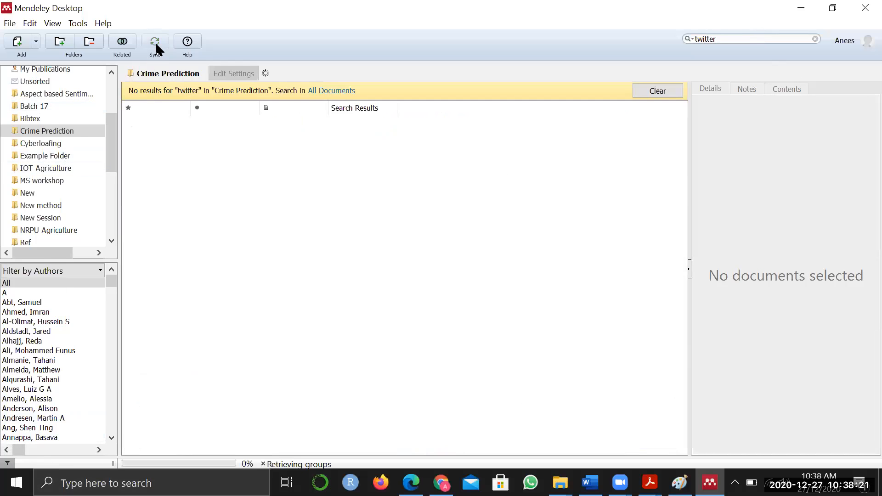
{"action": "left_click", "coordinate": [816, 39]}
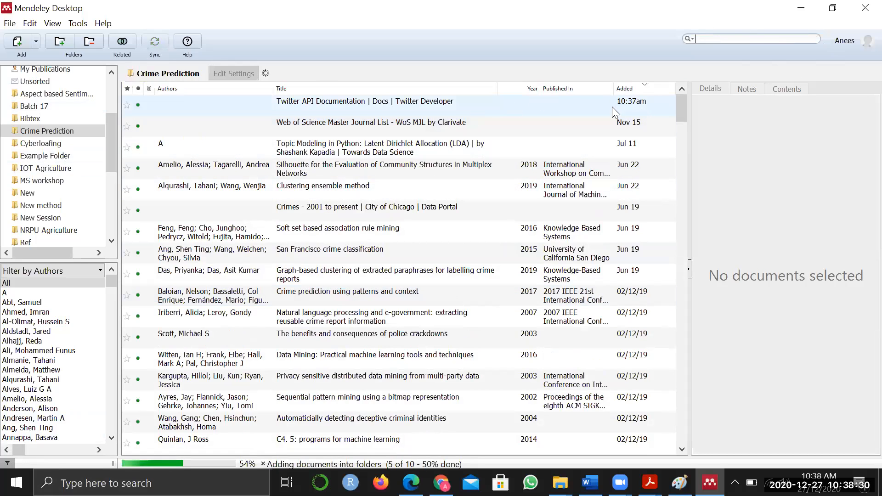
- Cite the "Twitter API Documentation | Docs | Twitter Developer" entry from Mendeley after "Twitter API" in the Word document
{"action": "left_click", "coordinate": [352, 106]}
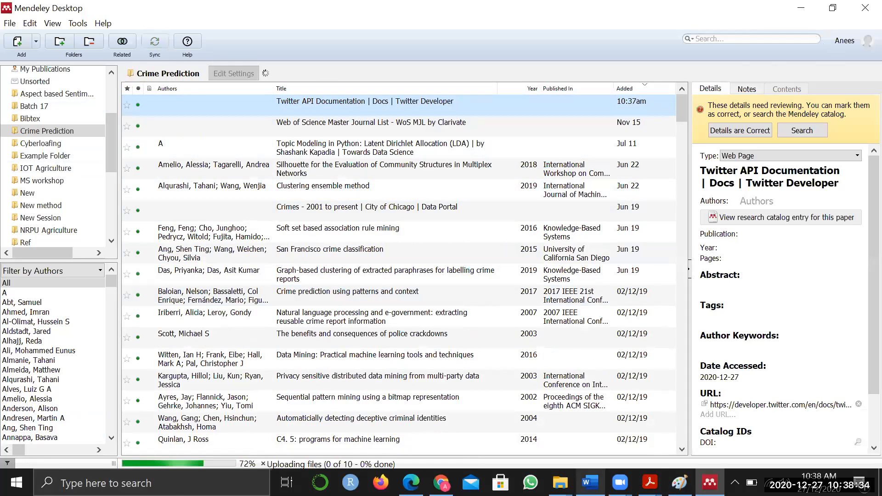
{"action": "left_click", "coordinate": [590, 483]}
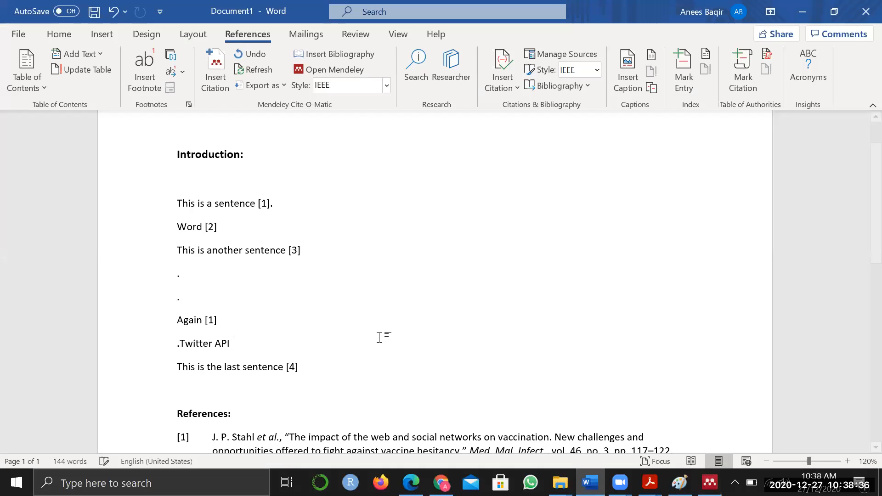
{"action": "key", "text": "alt+m"}
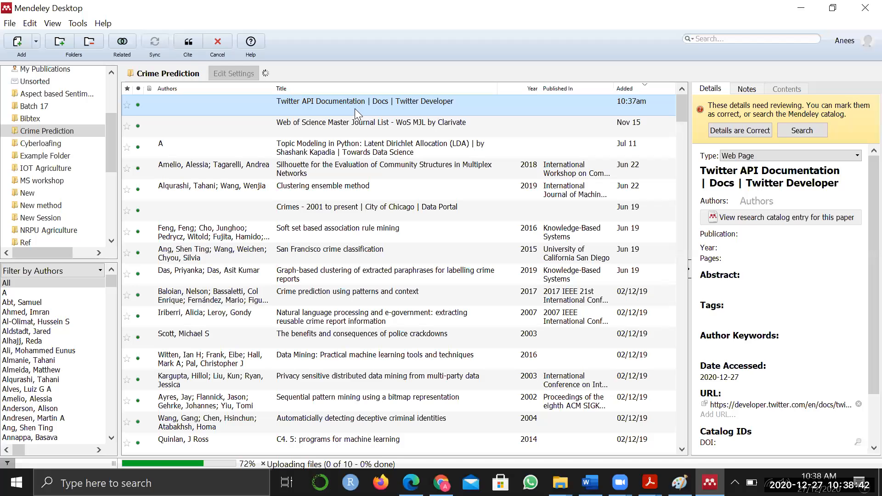
{"action": "left_click", "coordinate": [188, 45]}
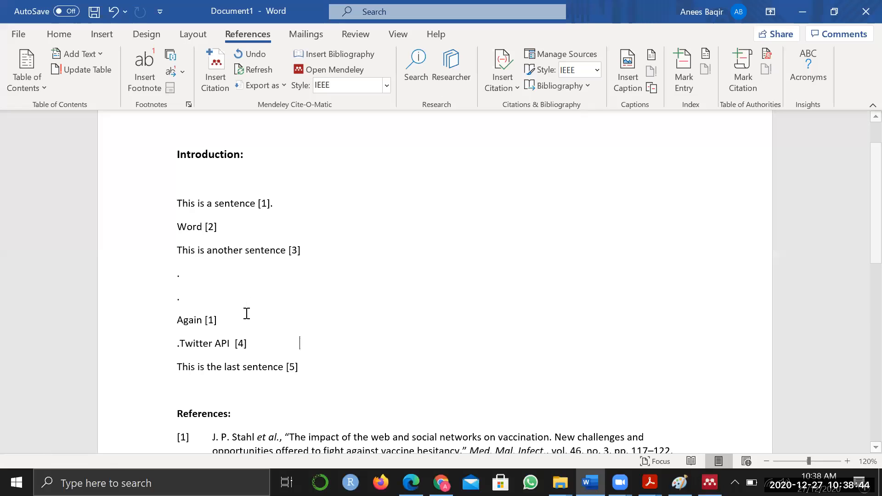
- Select the Twitter API Documentation entry in the reference list to examine its IEEE formatting
{"action": "scroll", "coordinate": [244, 347], "scroll_direction": "down", "scroll_amount": 5}
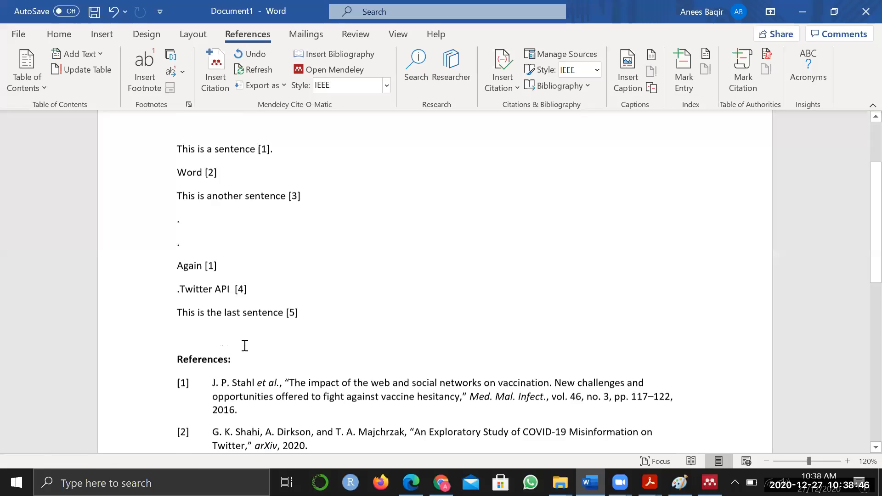
{"action": "left_click_drag", "start_coordinate": [217, 333], "coordinate": [559, 348]}
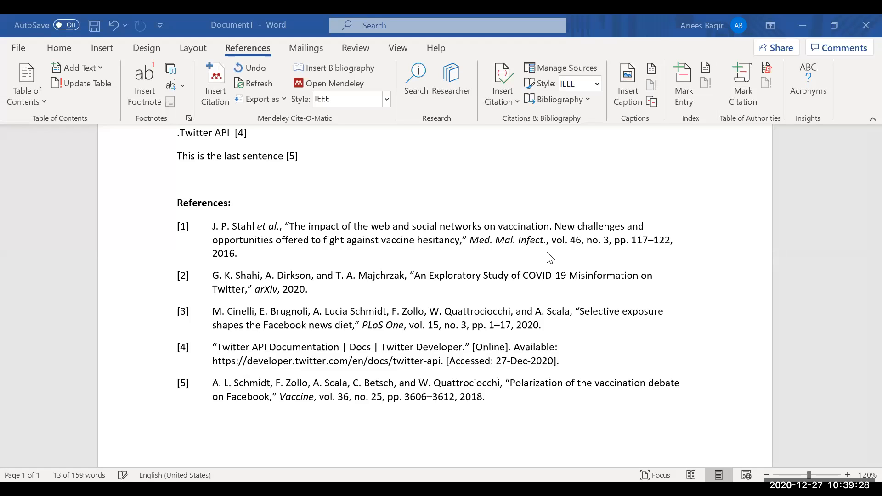
{"action": "left_click", "coordinate": [487, 231]}
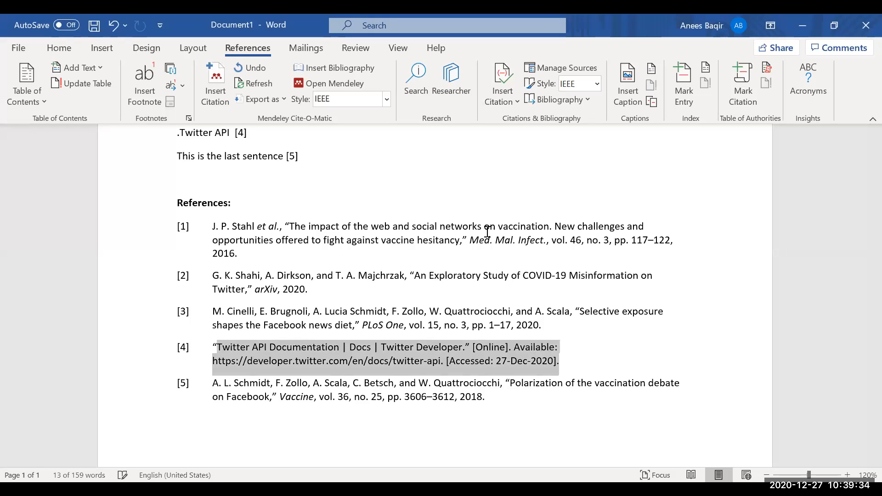
{"action": "key", "text": "alt+Tab"}
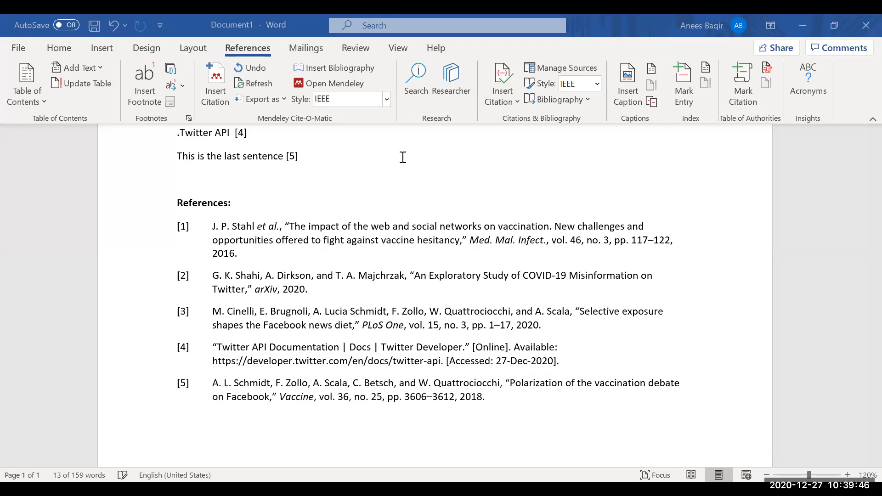
{"action": "left_click", "coordinate": [407, 184]}
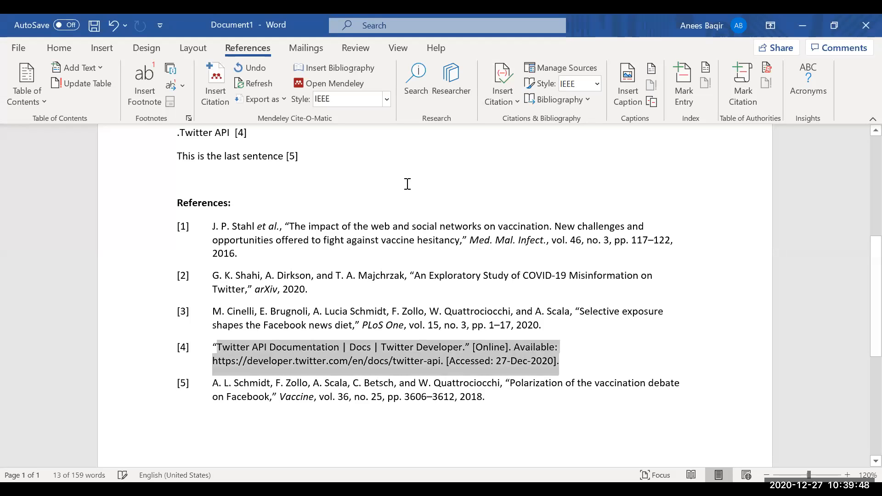